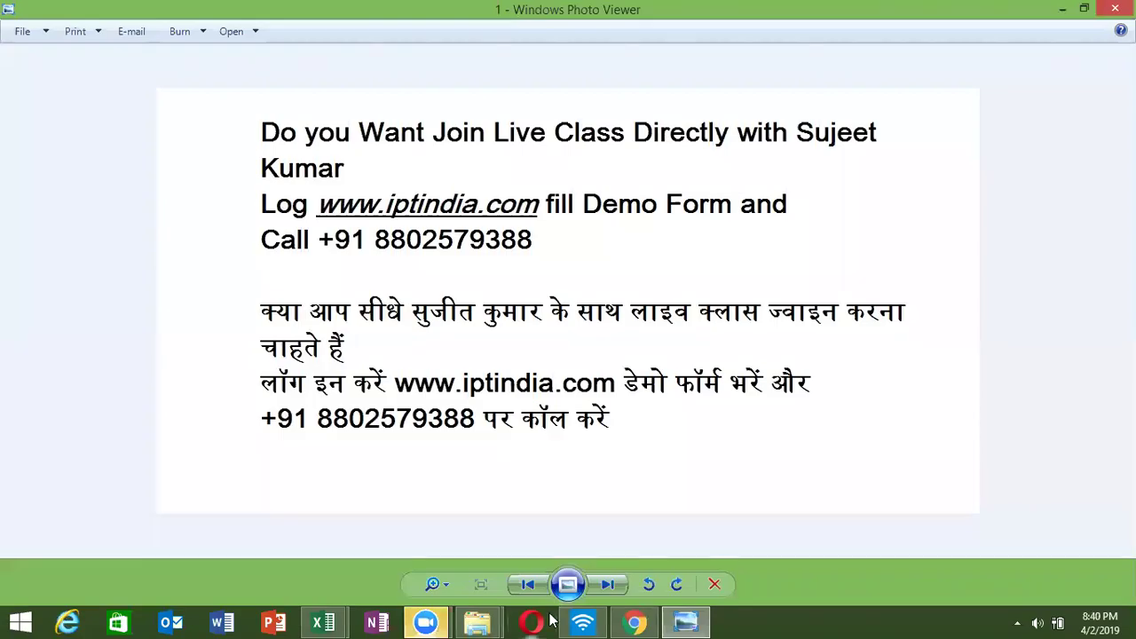
# Advance Windows Photo Viewer from the promotional slide to the next image
pyautogui.click(609, 585)
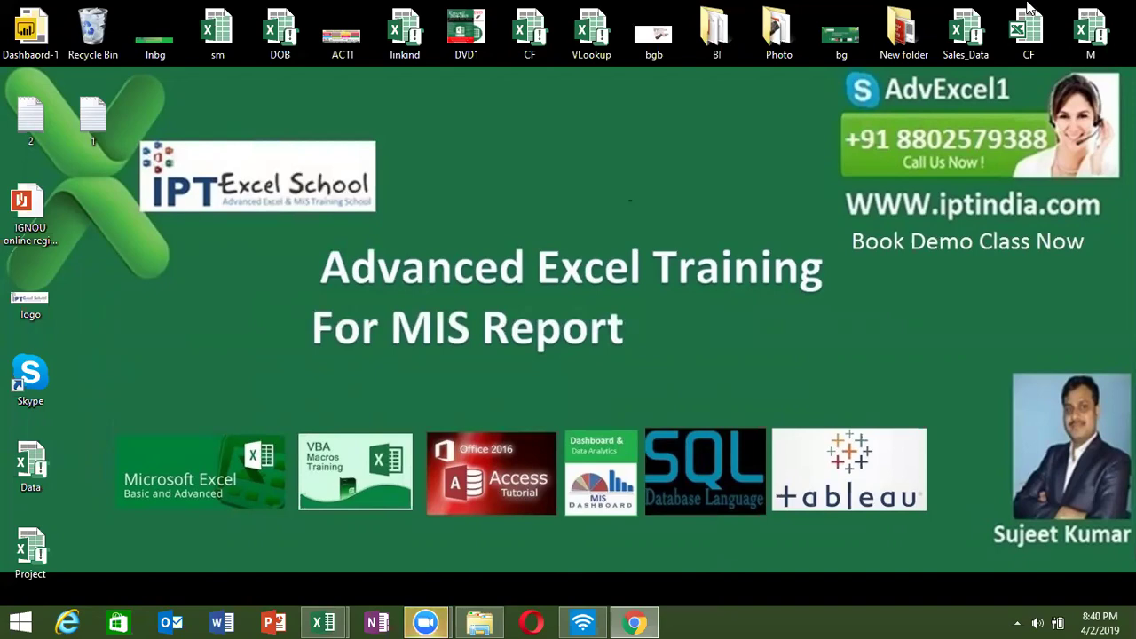
# Bring the Book1 workbook to the front in Excel
pyautogui.moveTo(322, 621)
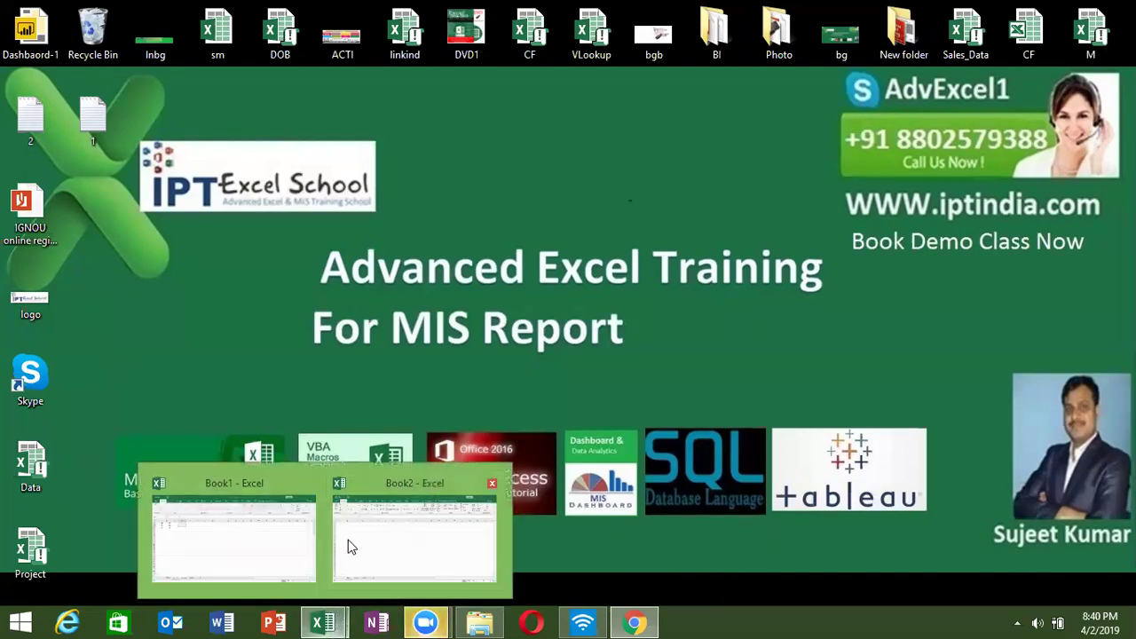
pyautogui.moveTo(348, 539)
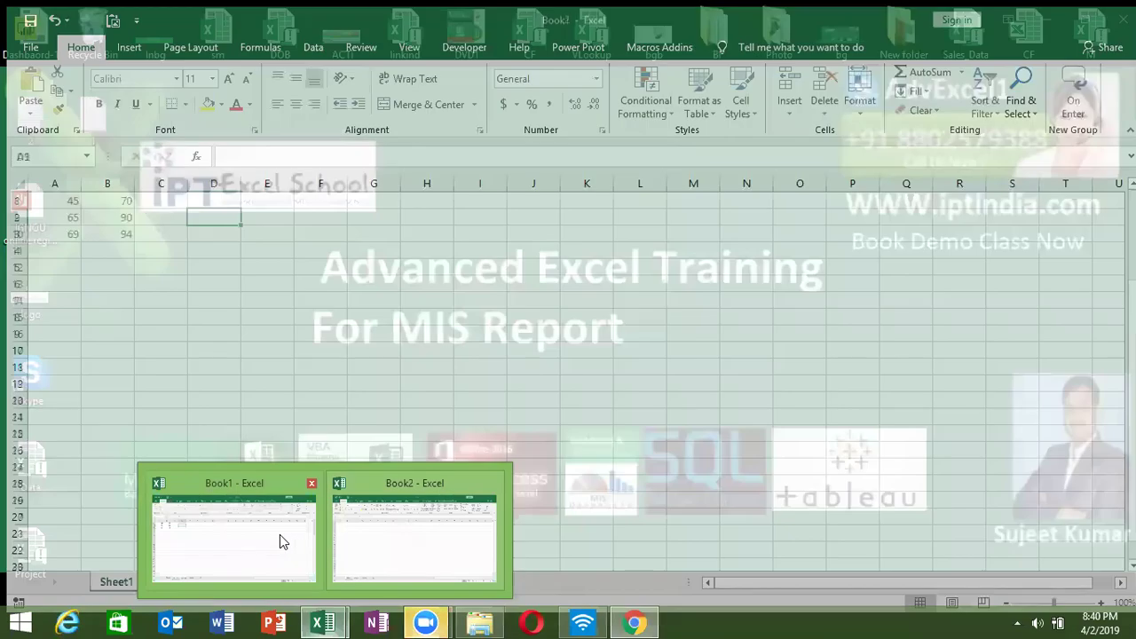
pyautogui.click(280, 534)
# Delete Sheet1, Sheet2 and Sheet4 together, leaving only Sheet3
pyautogui.click(232, 576)
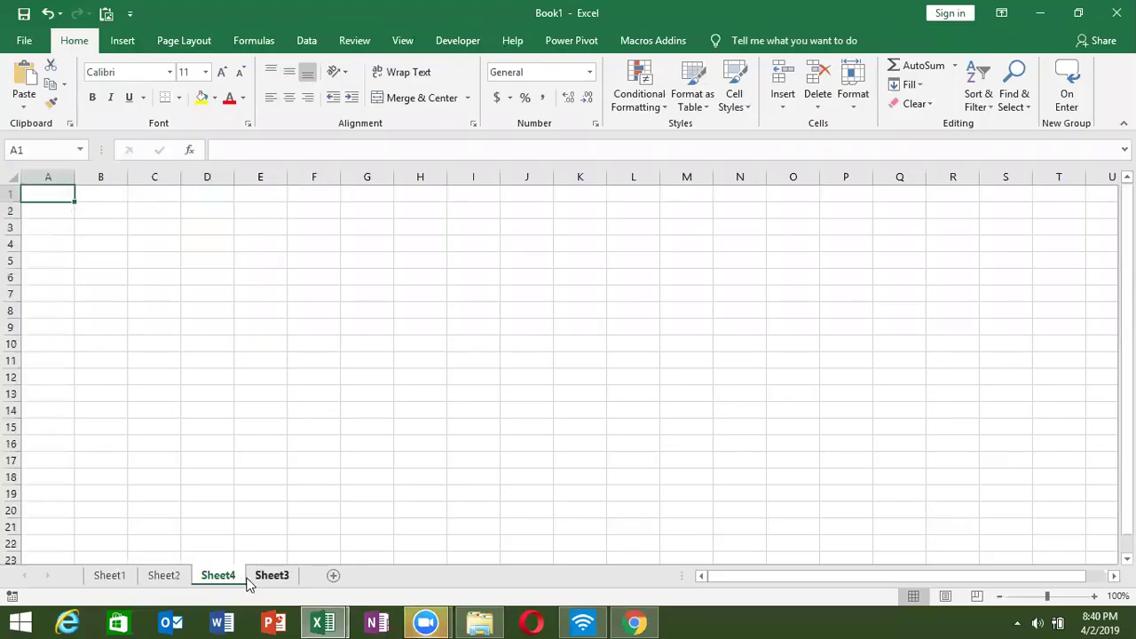
pyautogui.click(120, 575)
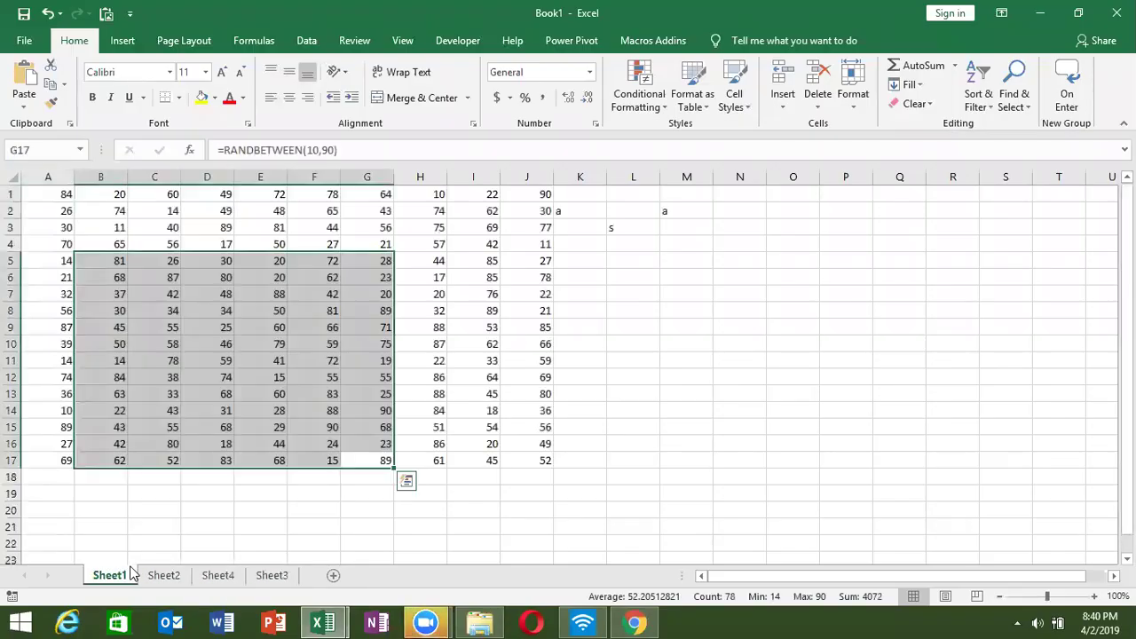
pyautogui.keyDown('shift'); pyautogui.click(201, 577); pyautogui.keyUp('shift')
pyautogui.rightClick(204, 577)
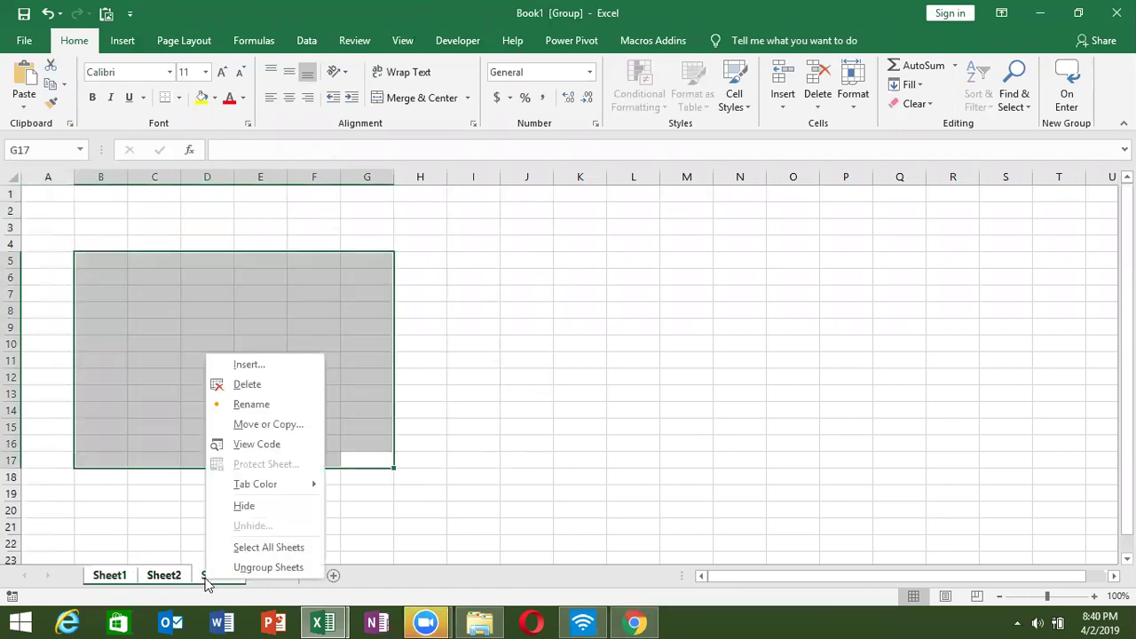
pyautogui.click(262, 384)
pyautogui.click(541, 359)
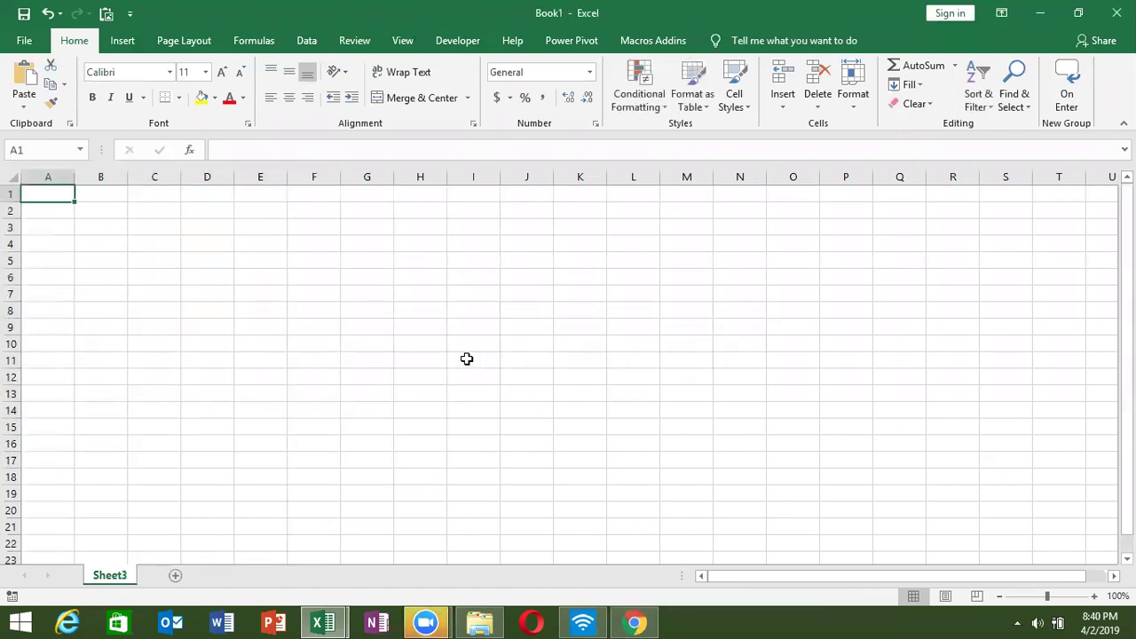
# Enter a person's three-part full name in B3 and autofit column B to fit it
pyautogui.click(109, 222)
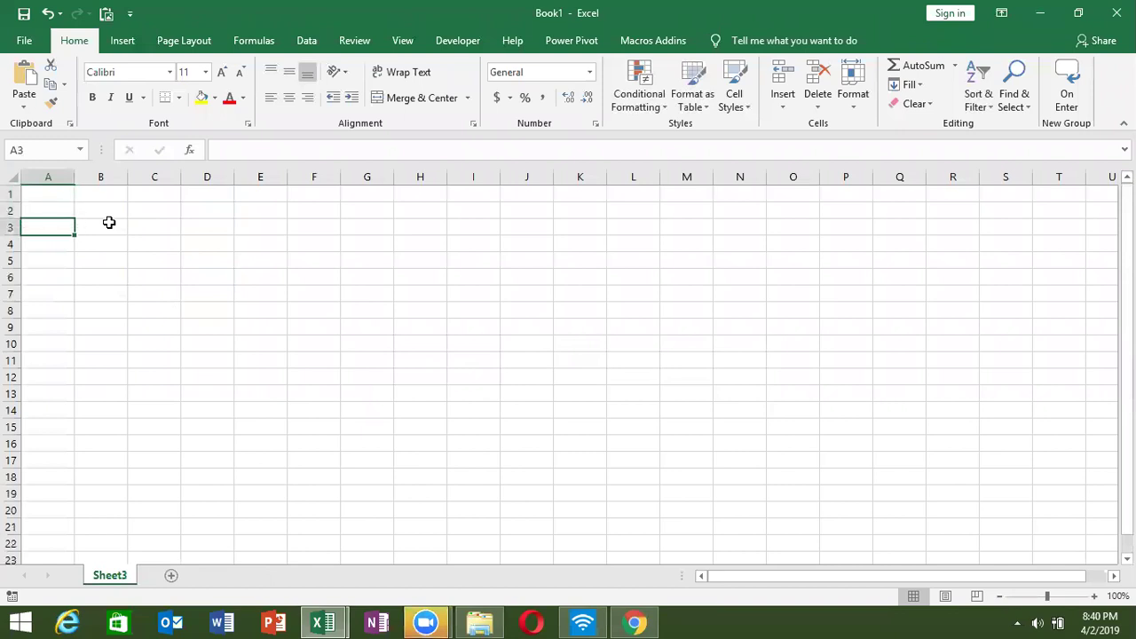
pyautogui.write('Sujeet ')
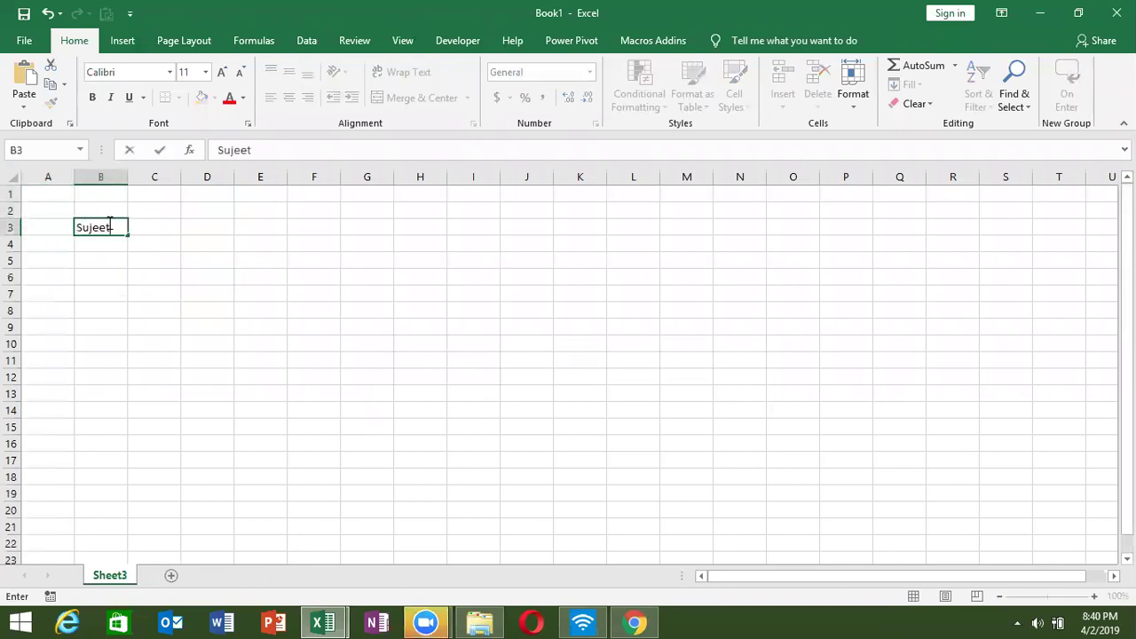
pyautogui.write('Kui')
pyautogui.press('BackSpace')
pyautogui.write('mar Singh')
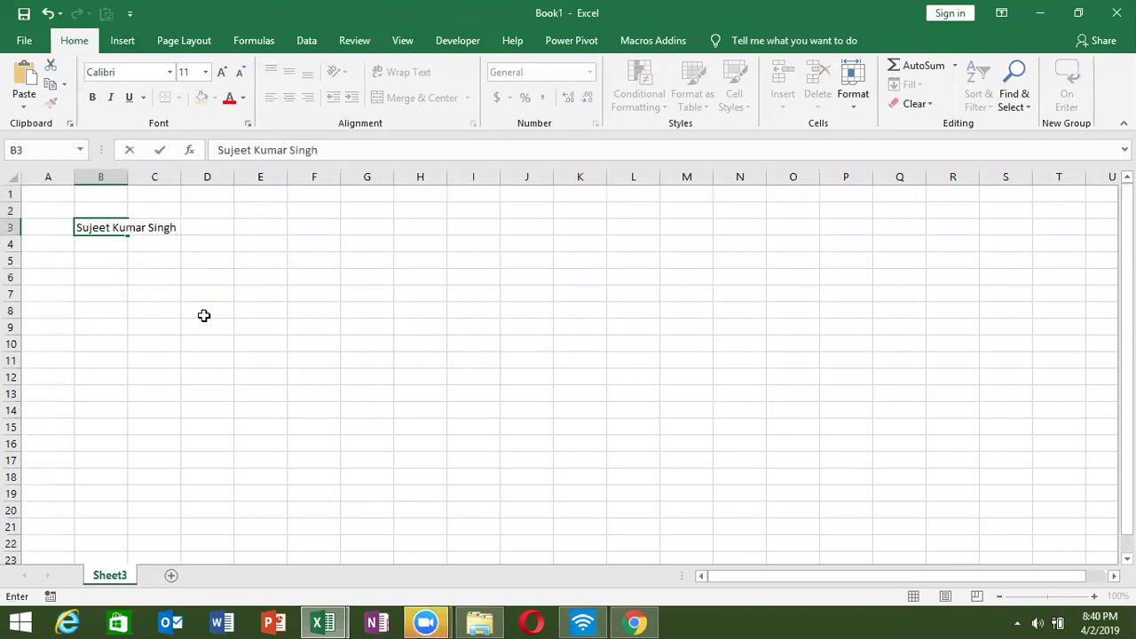
pyautogui.click(161, 291)
pyautogui.doubleClick(128, 177)
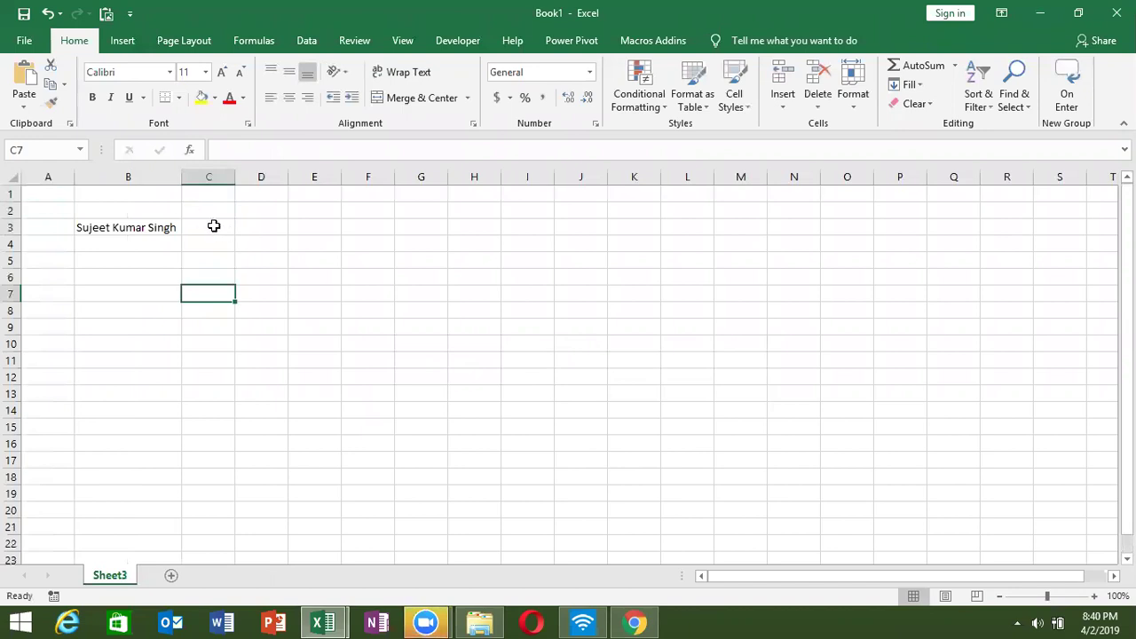
# Add the headers F, M and L in C2, D2 and E2
pyautogui.click(206, 213)
pyautogui.write('F')
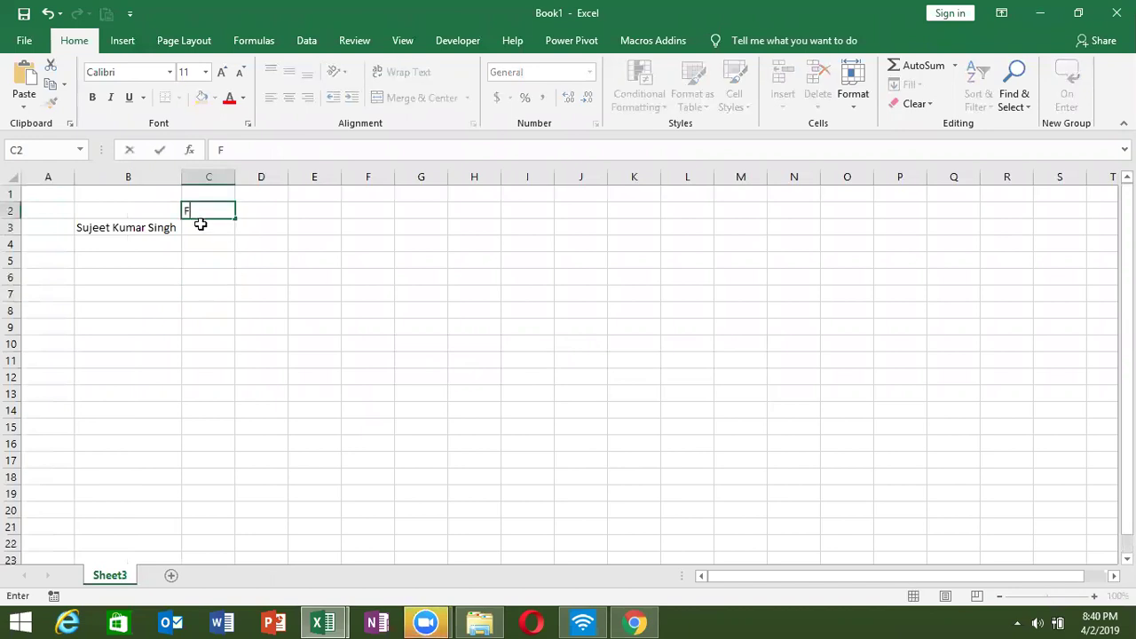
pyautogui.press('Tab')
pyautogui.write('M')
pyautogui.press('Tab')
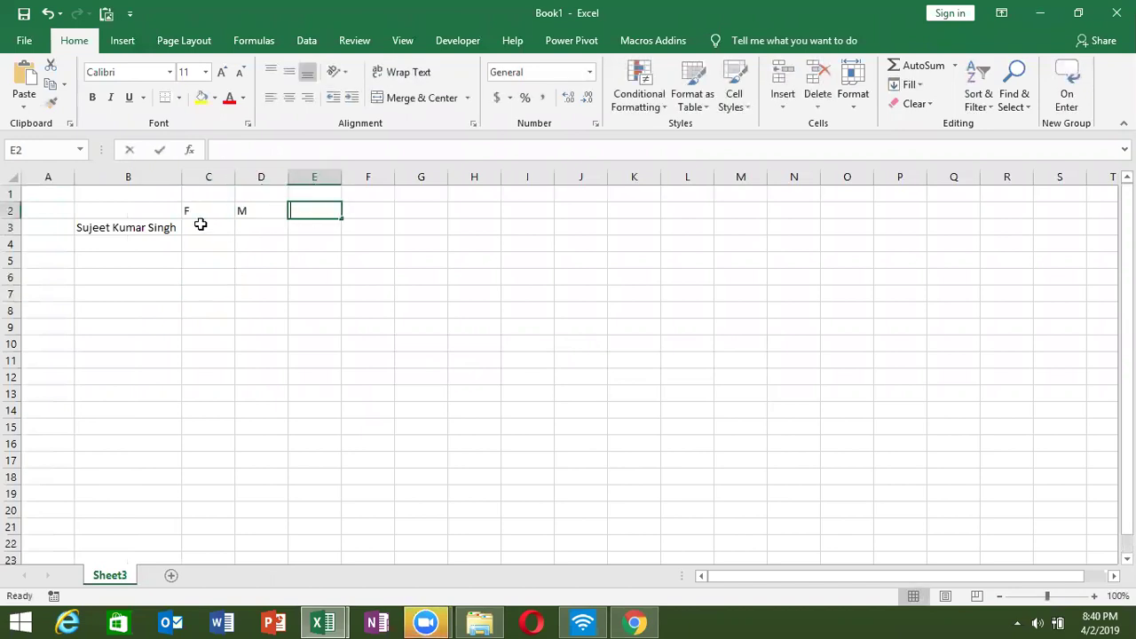
pyautogui.write('L')
pyautogui.press('Return')
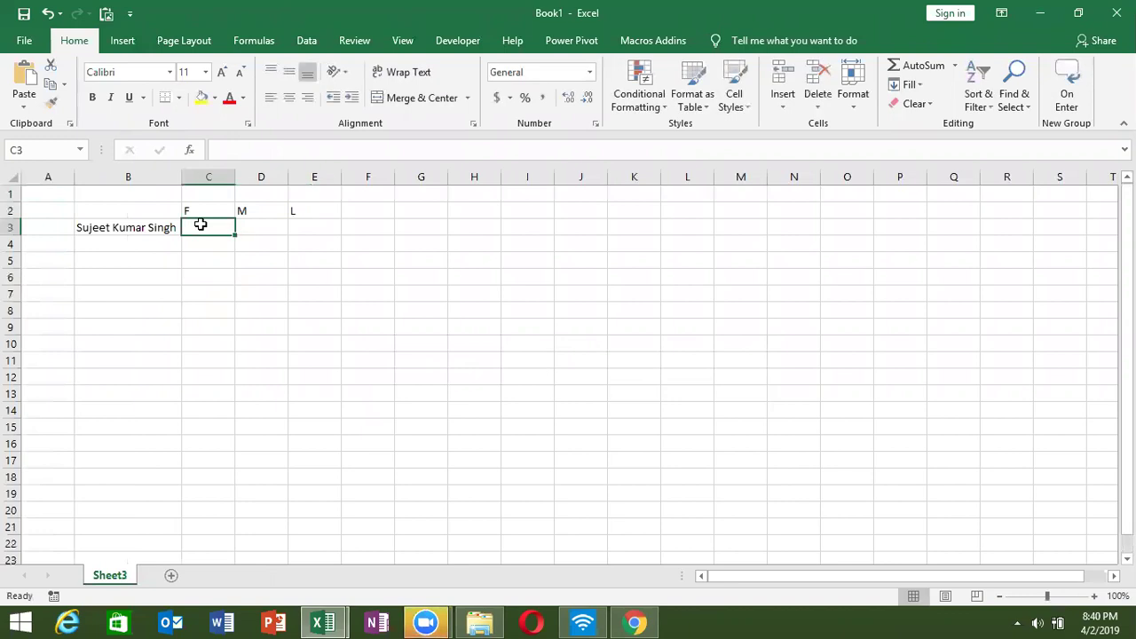
pyautogui.press('Right')
pyautogui.press('Right')
pyautogui.press('Left')
pyautogui.press('Left')
pyautogui.press('Down')
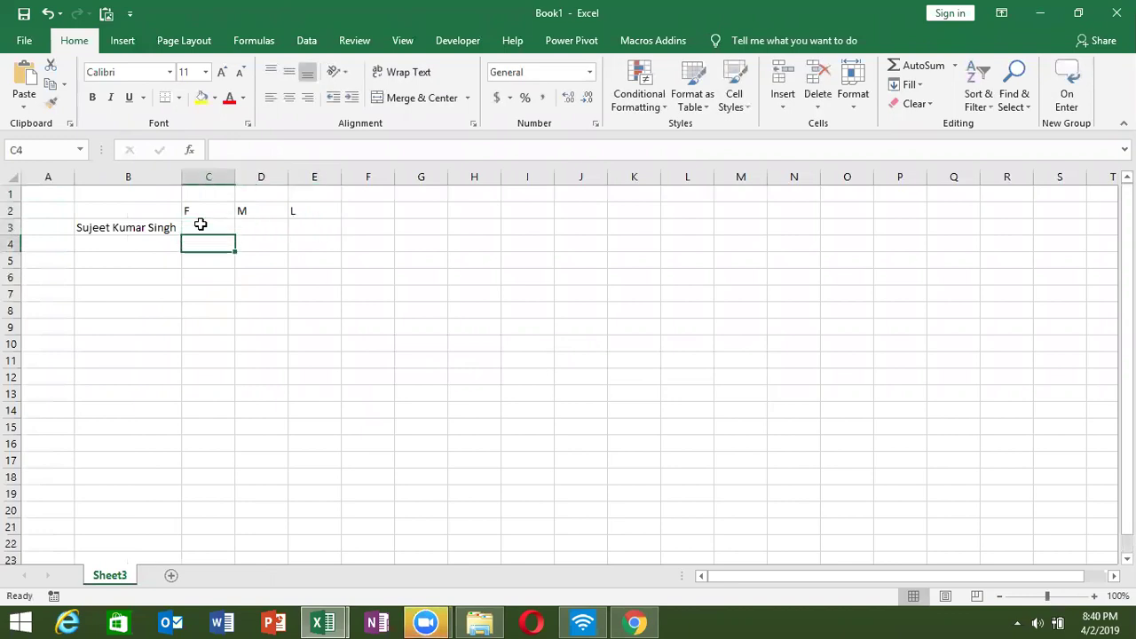
# Enter =FIND(" ",B3,1) in C4, returning 7 for the first space
pyautogui.write('=find')
pyautogui.press('Tab')
pyautogui.write('" ",')
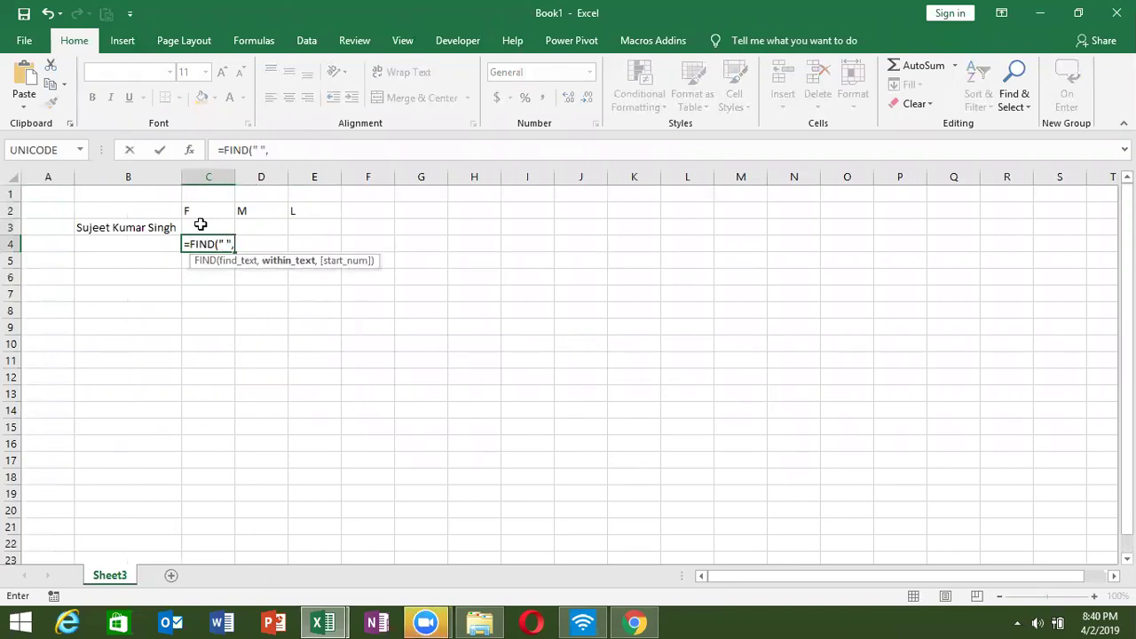
pyautogui.press('Up')
pyautogui.press('Left')
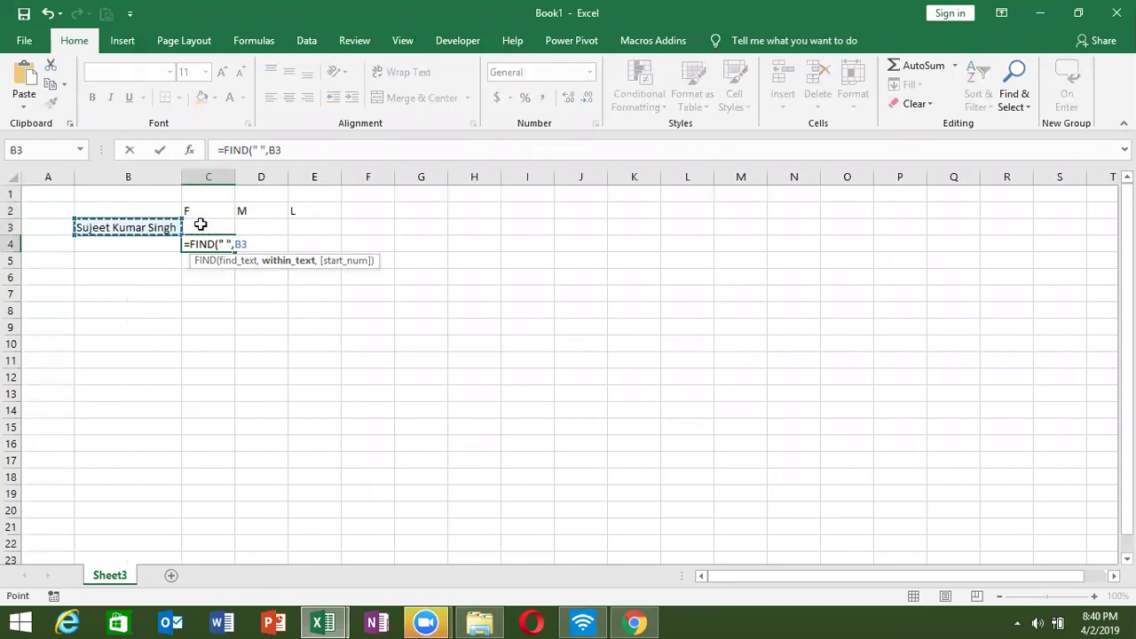
pyautogui.write(',1')
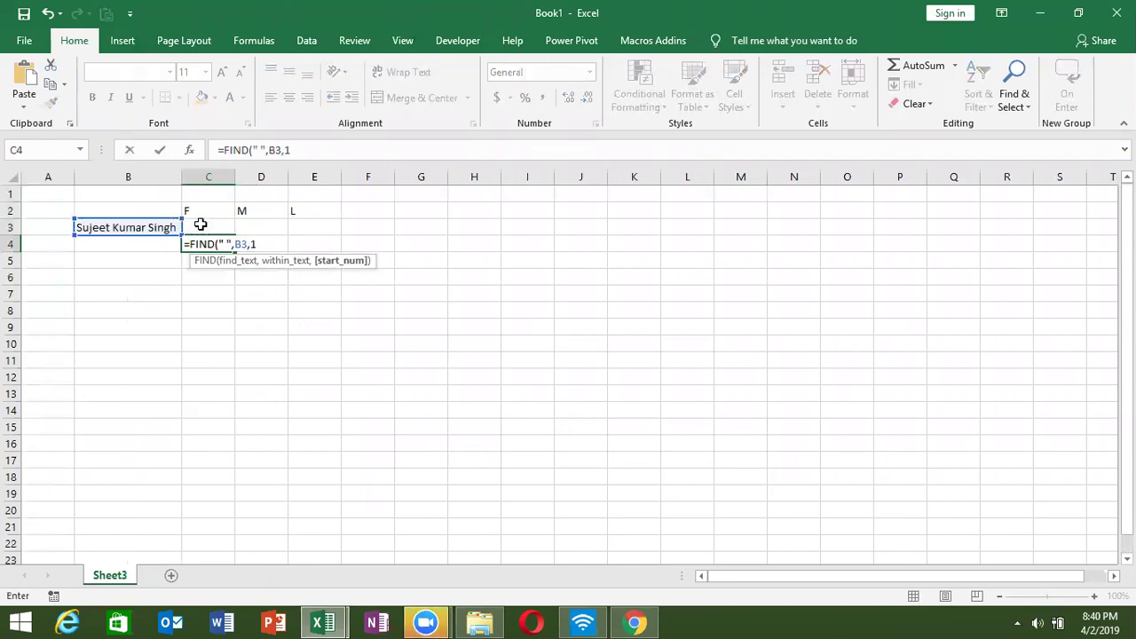
pyautogui.write(')')
pyautogui.press('Return')
pyautogui.press('Up')
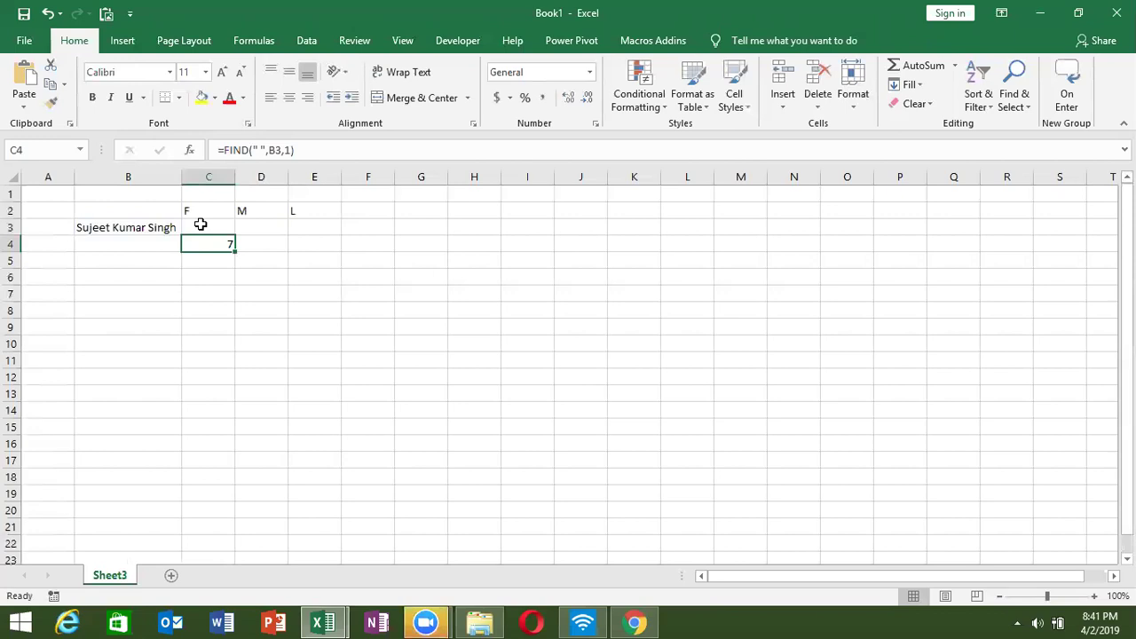
# Review the starting-position argument of the C4 formula and recommit it unchanged
pyautogui.press('Right')
pyautogui.press('Left')
pyautogui.press('F2')
pyautogui.press('Left')
pyautogui.press('Left')
pyautogui.press('Left')
pyautogui.press('Left')
pyautogui.press('Left')
pyautogui.press('Left')
pyautogui.press('Right')
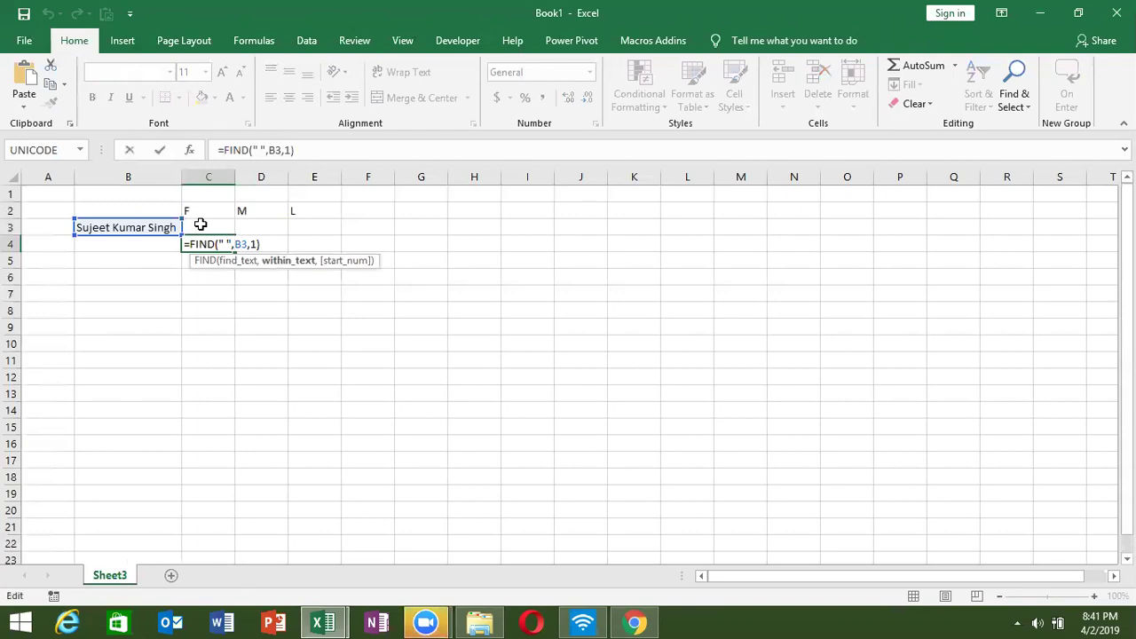
pyautogui.press('Right')
pyautogui.press('Right')
pyautogui.press('Right')
pyautogui.hotkey('shift', 'Left')
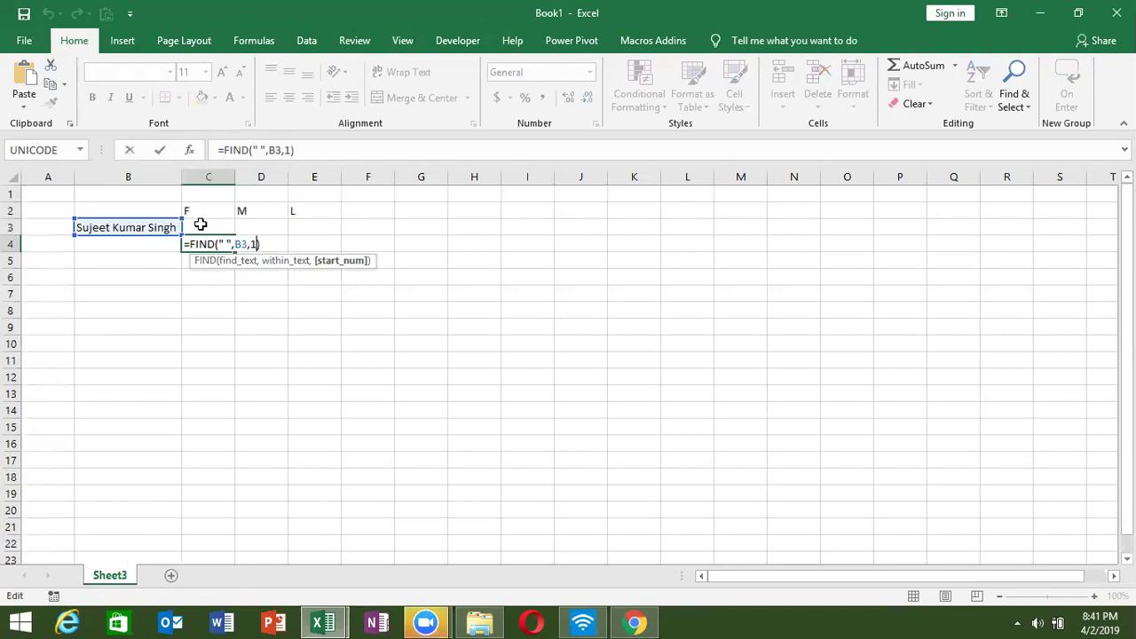
pyautogui.hotkey('shift', 'Left')
pyautogui.hotkey('ctrl', 'Return')
pyautogui.press('Right')
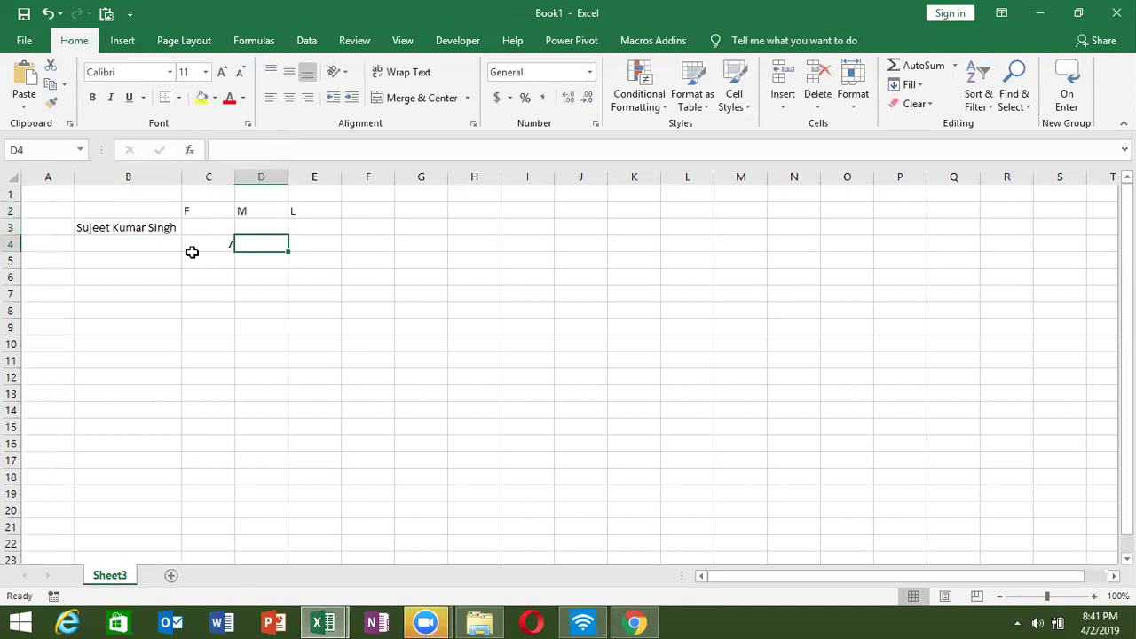
# Enter =FIND(" ",B3,C4+1) in D4, returning 13 for the second space
pyautogui.write('=FIND(" ",')
pyautogui.press('Up')
pyautogui.press('Left')
pyautogui.press('Left')
pyautogui.write(',')
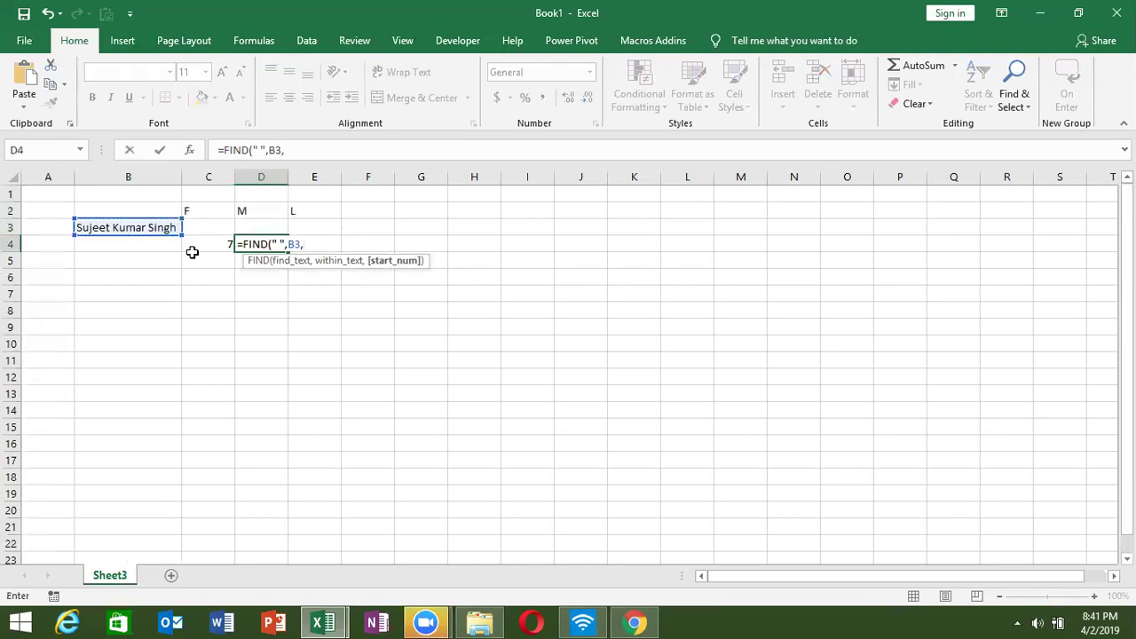
pyautogui.click(192, 252)
pyautogui.write('+1')
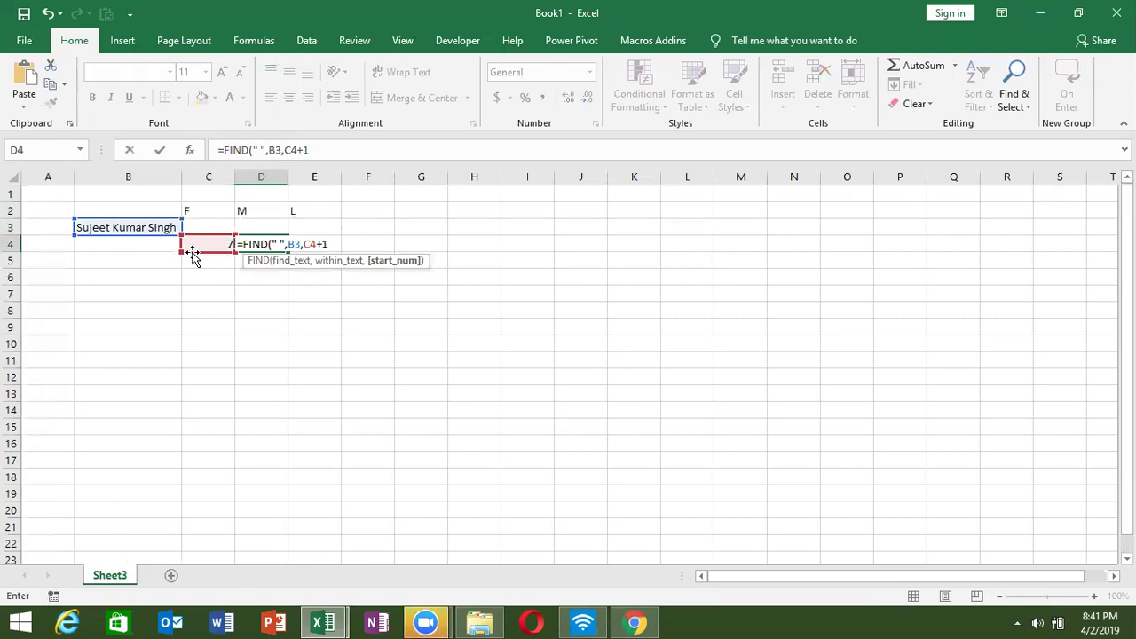
pyautogui.press('Return')
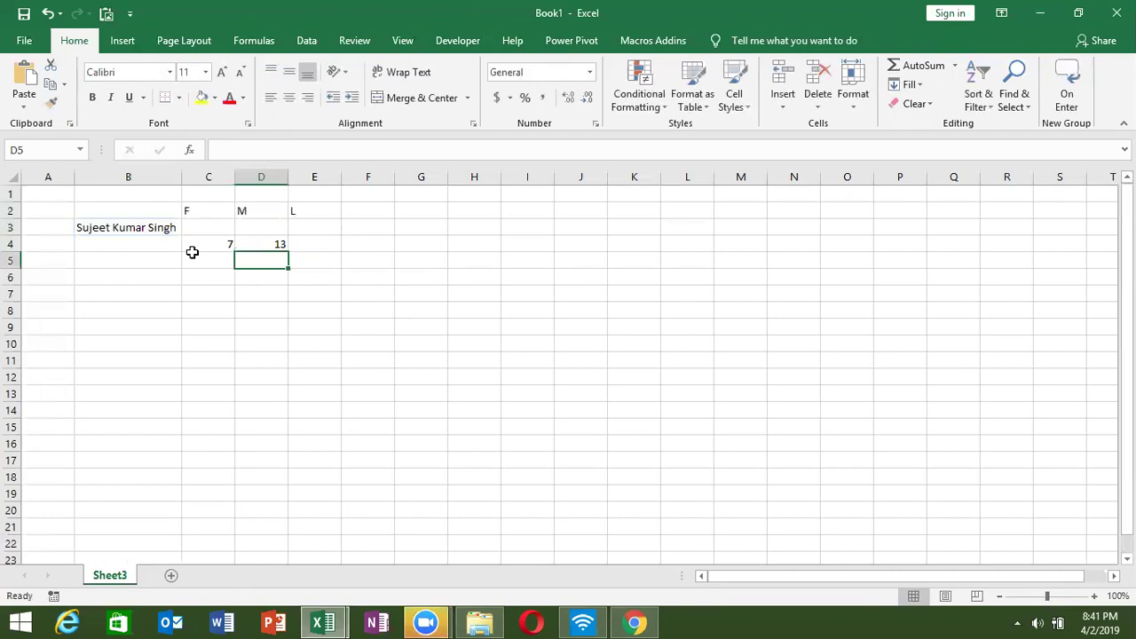
pyautogui.press('Up')
# Review the C4 and D4 formulas, then start and discard a FIND formula in C3
pyautogui.click(192, 252)
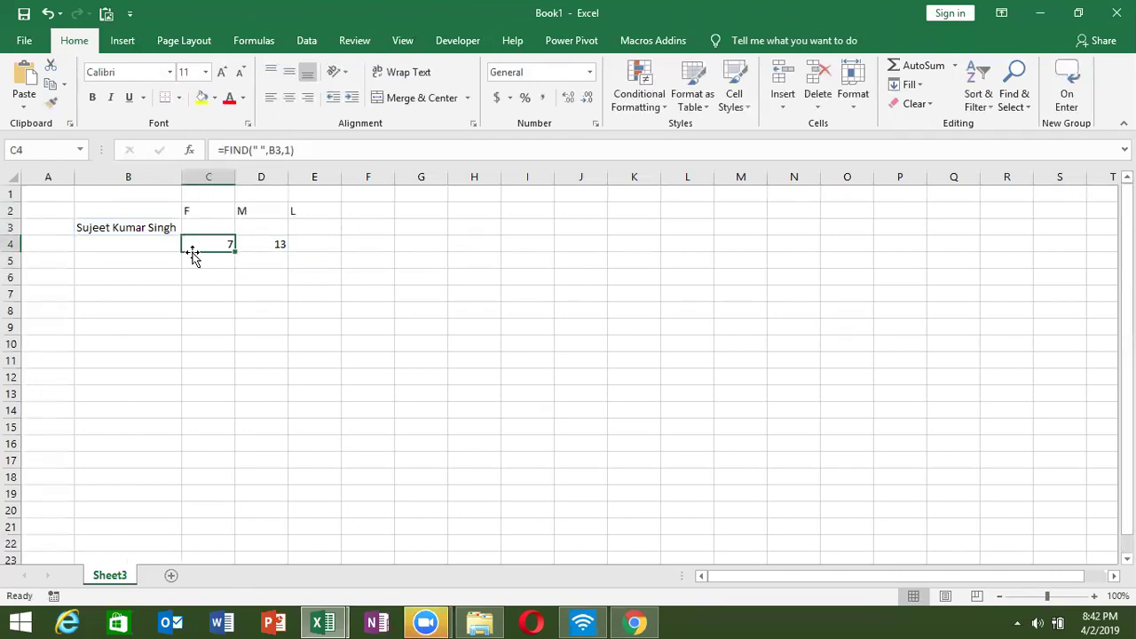
pyautogui.press('Down')
pyautogui.press('Up')
pyautogui.press('Right')
pyautogui.press('Up')
pyautogui.press('Left')
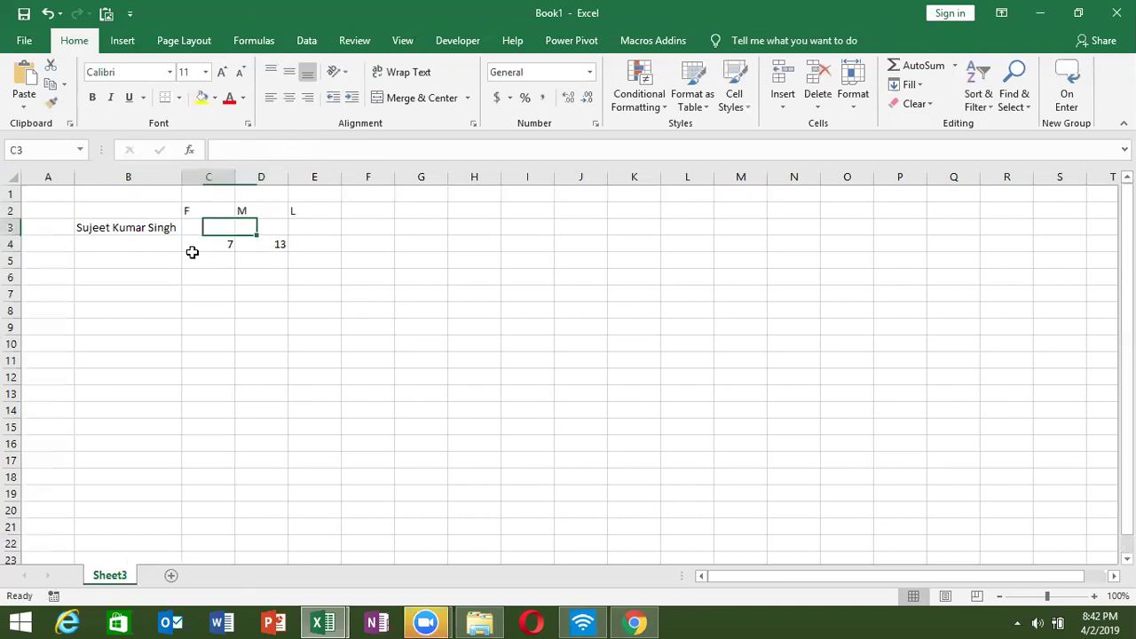
pyautogui.write('=find')
pyautogui.press('Tab')
pyautogui.press('Left')
pyautogui.write(',')
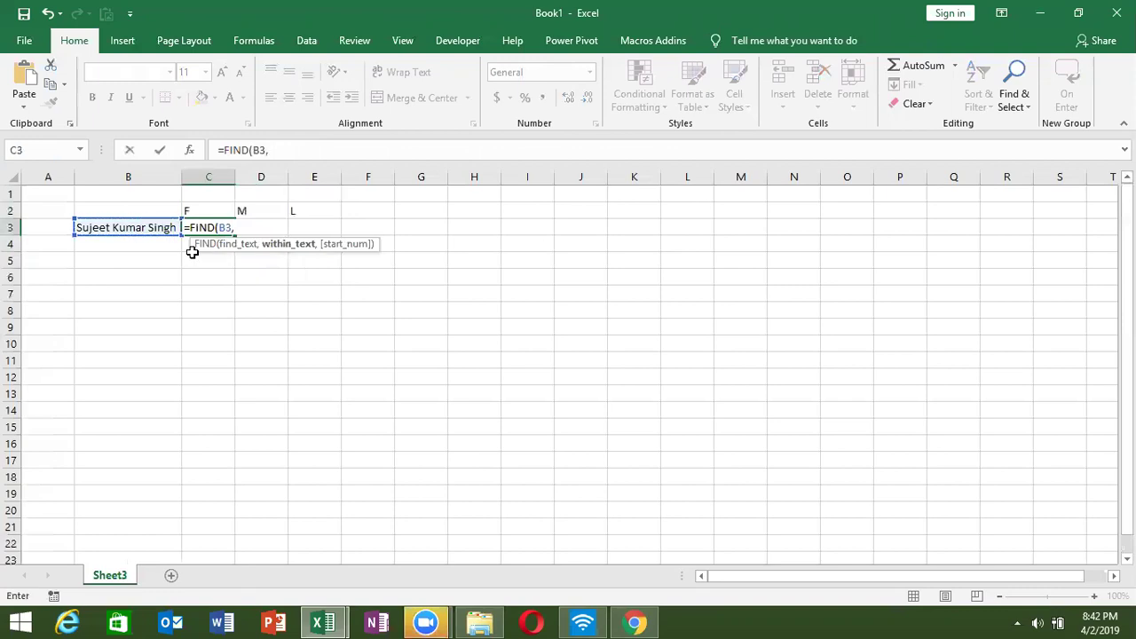
pyautogui.press('Escape')
# Enter =LEFT(B3,C4-1) in C3 to extract the first name
pyautogui.write('=le')
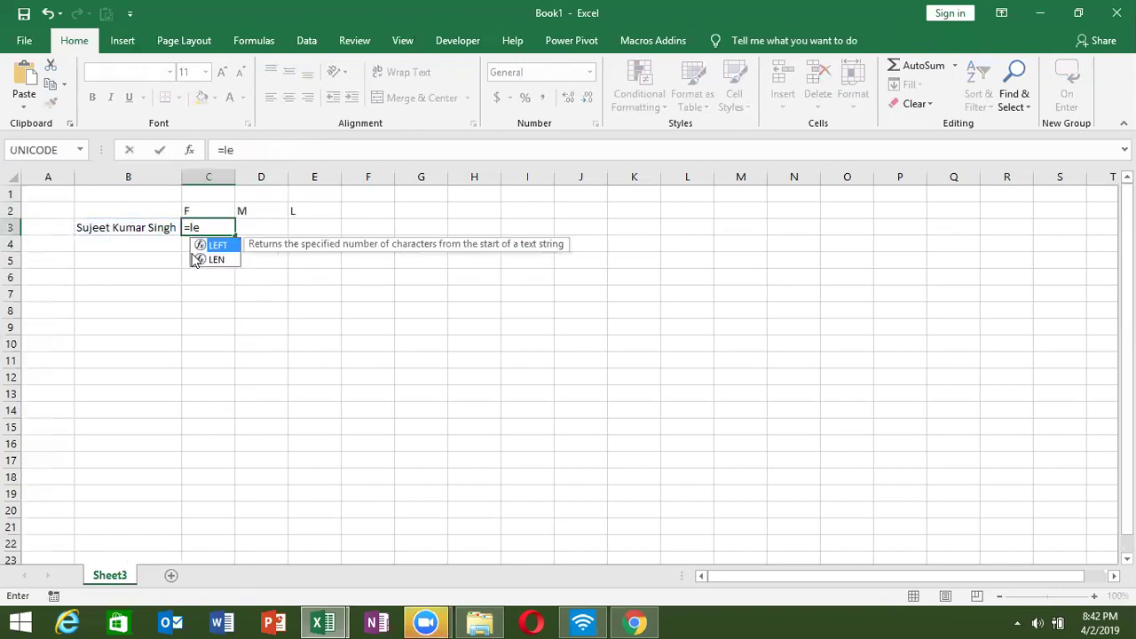
pyautogui.press('Tab')
pyautogui.press('Left')
pyautogui.write(',')
pyautogui.click(192, 251)
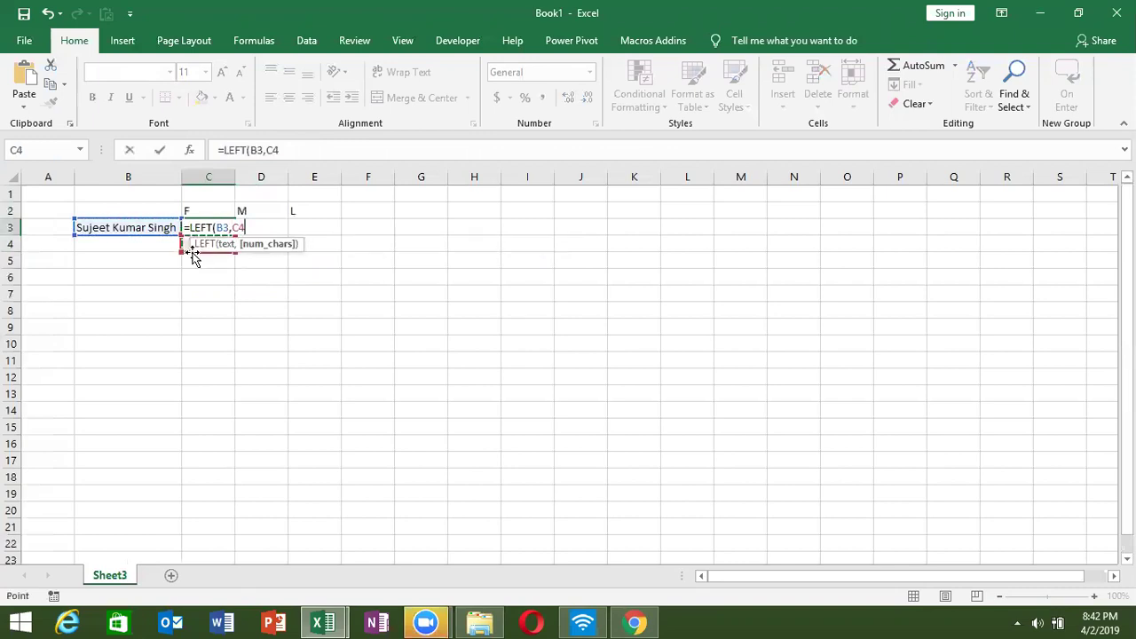
pyautogui.write('-1')
pyautogui.press('Return')
pyautogui.press('Up')
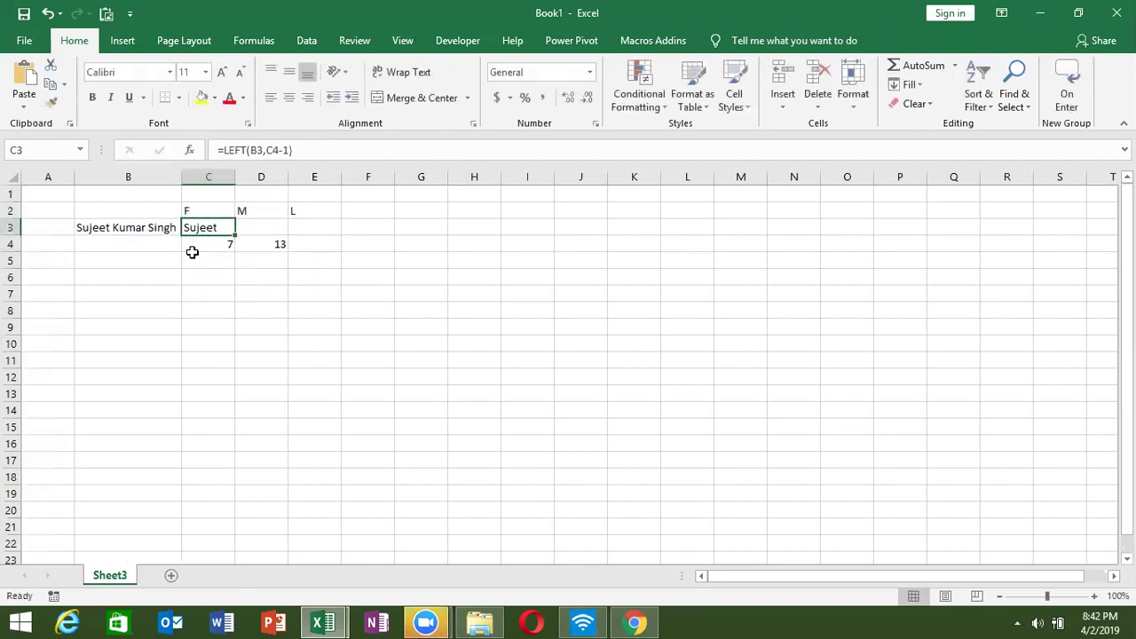
pyautogui.press('Right')
# Enter =MID(B3,C4+1,D4-C4) in D3 to return the middle name
pyautogui.write('=mid')
pyautogui.press('Tab')
pyautogui.press('Left')
pyautogui.press('Left')
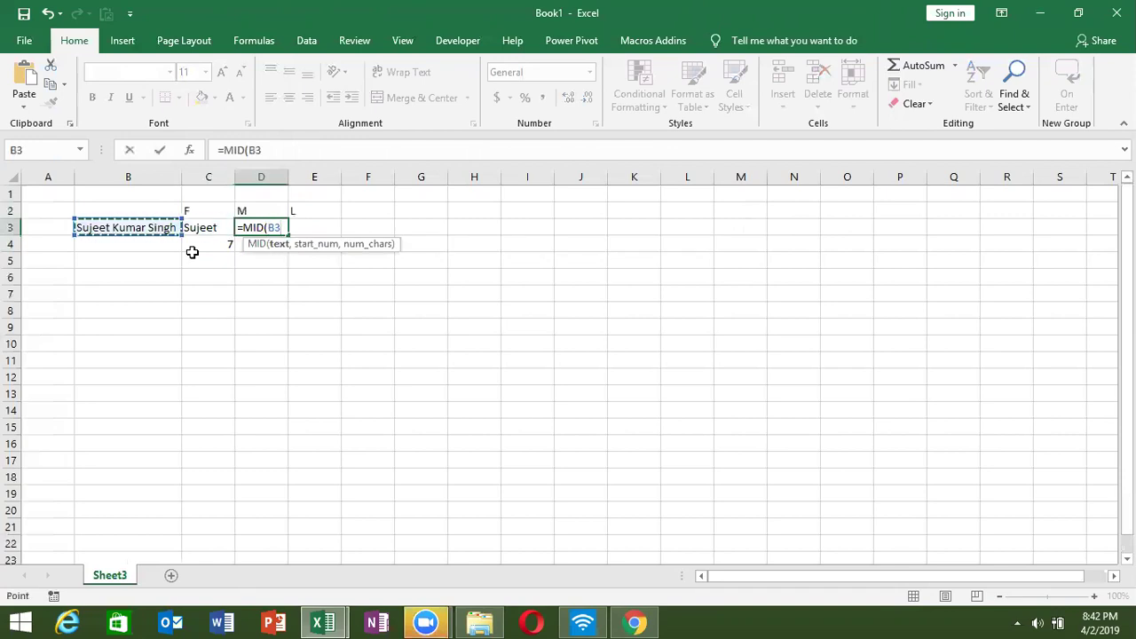
pyautogui.write(',')
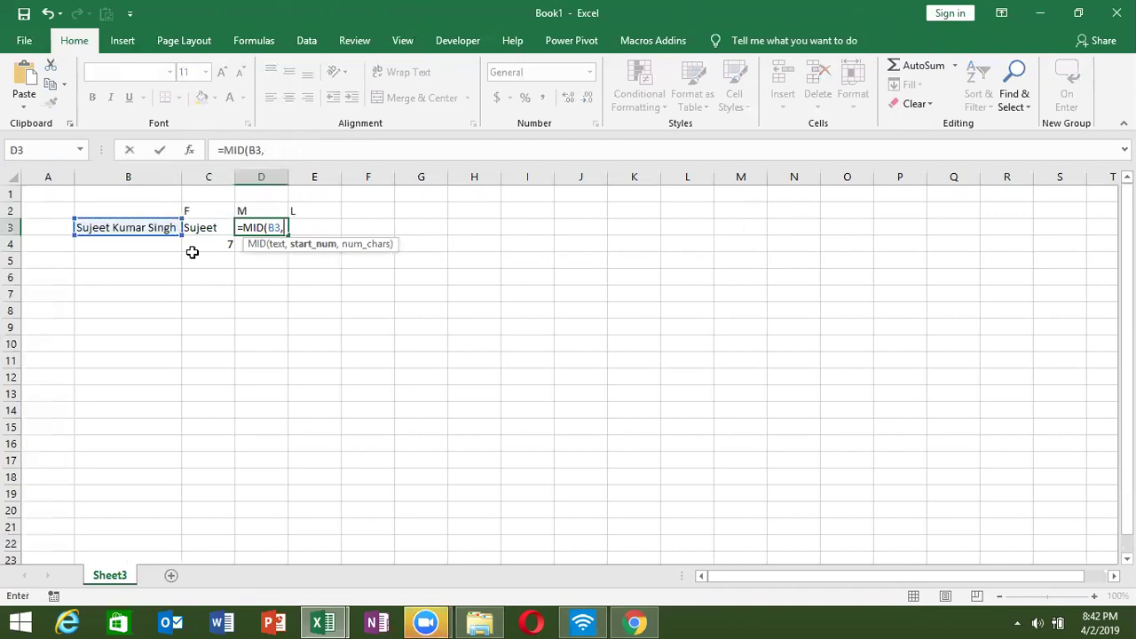
pyautogui.click(192, 250)
pyautogui.write('+')
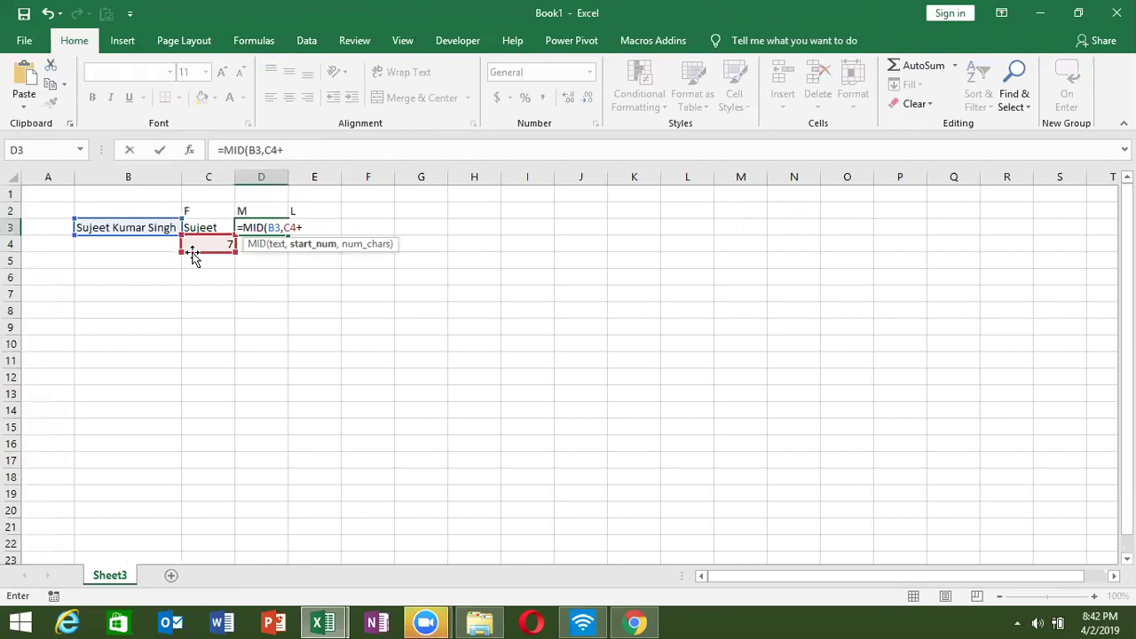
pyautogui.write('1,')
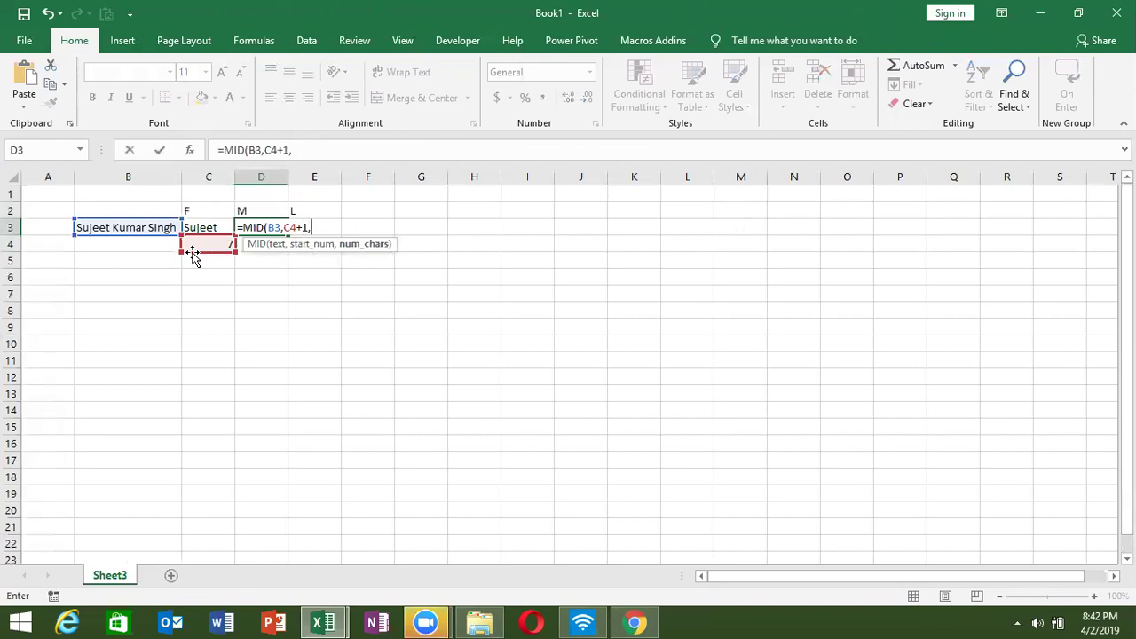
pyautogui.press('Down')
pyautogui.write('-')
pyautogui.press('Left')
pyautogui.press('Down')
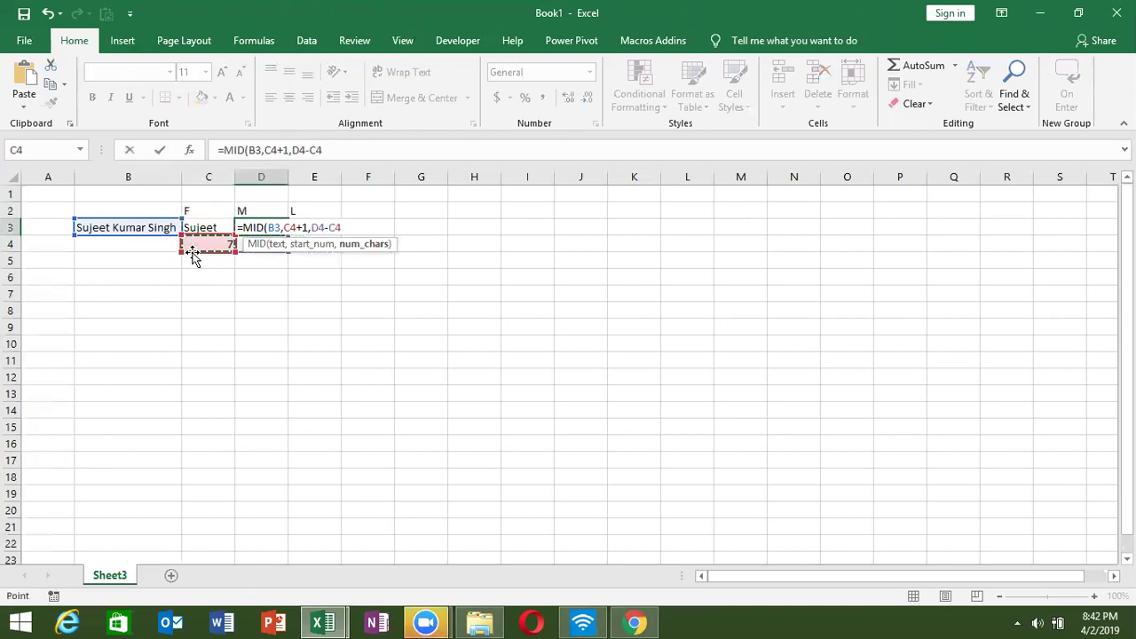
pyautogui.press('Return')
pyautogui.press('Up')
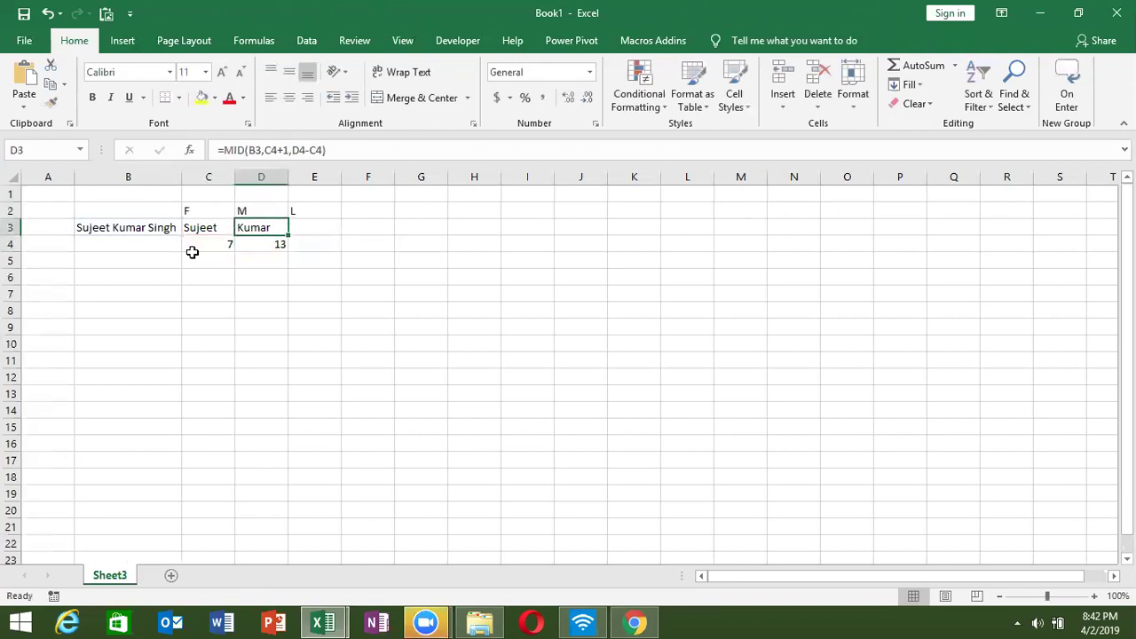
pyautogui.press('Right')
# Enter =RIGHT(B3,LEN(B3)-D4) in E3 to return the last name
pyautogui.write('=')
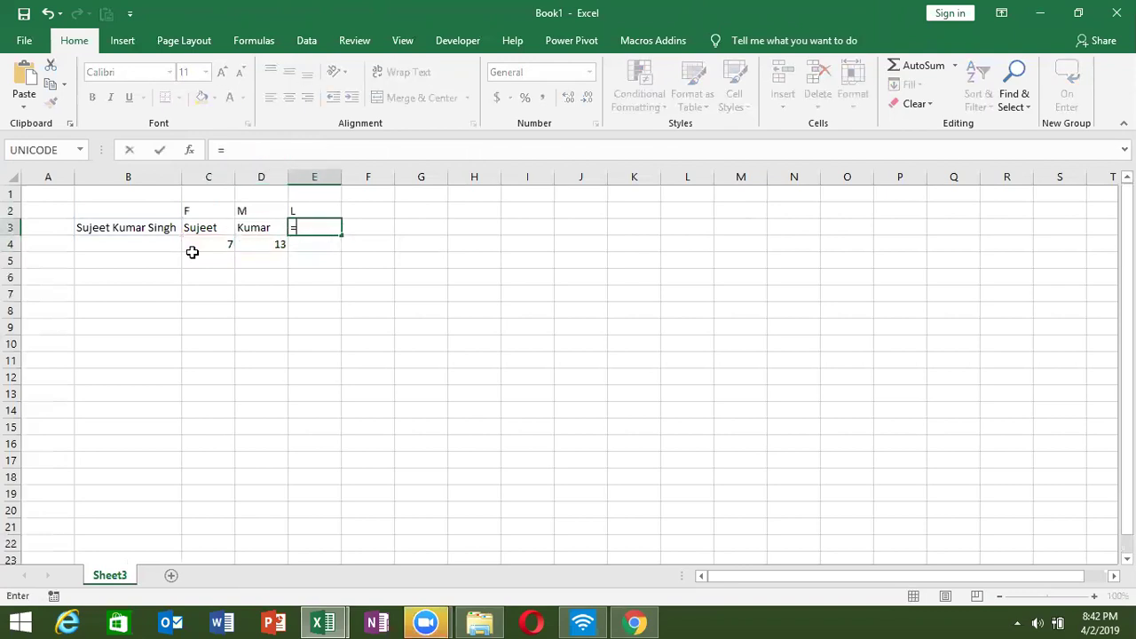
pyautogui.write('ri')
pyautogui.press('Tab')
pyautogui.press('Left')
pyautogui.press('Left')
pyautogui.press('Left')
pyautogui.write(',len')
pyautogui.press('Tab')
pyautogui.press('Left')
pyautogui.press('Left')
pyautogui.press('Left')
pyautogui.write(')')
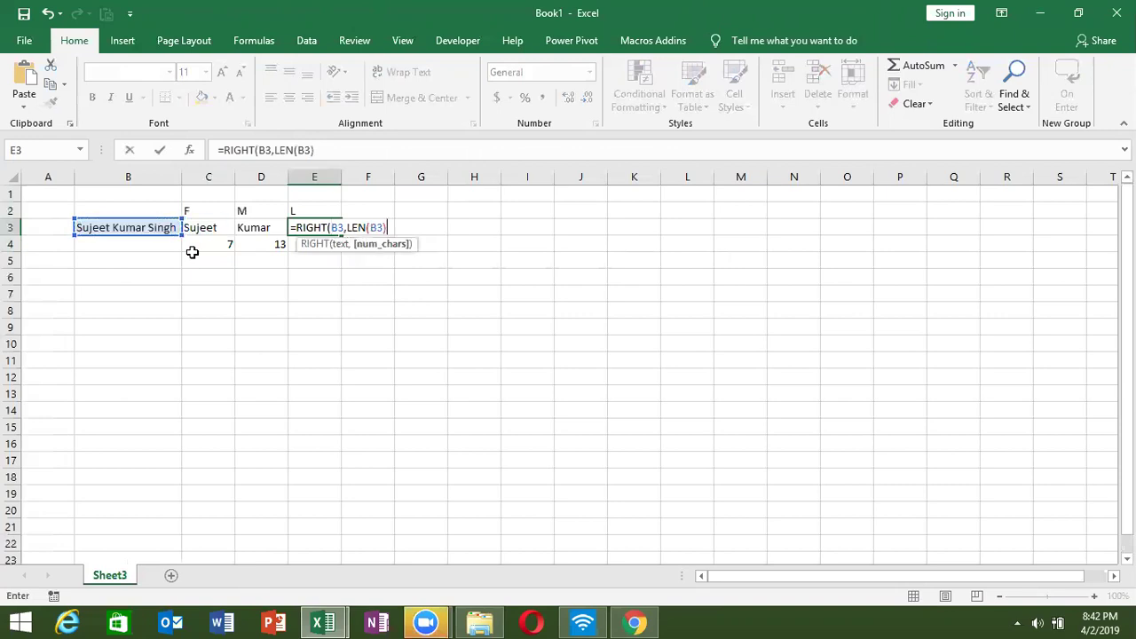
pyautogui.press('Down')
pyautogui.press('Left')
pyautogui.press('Return')
pyautogui.press('Return')
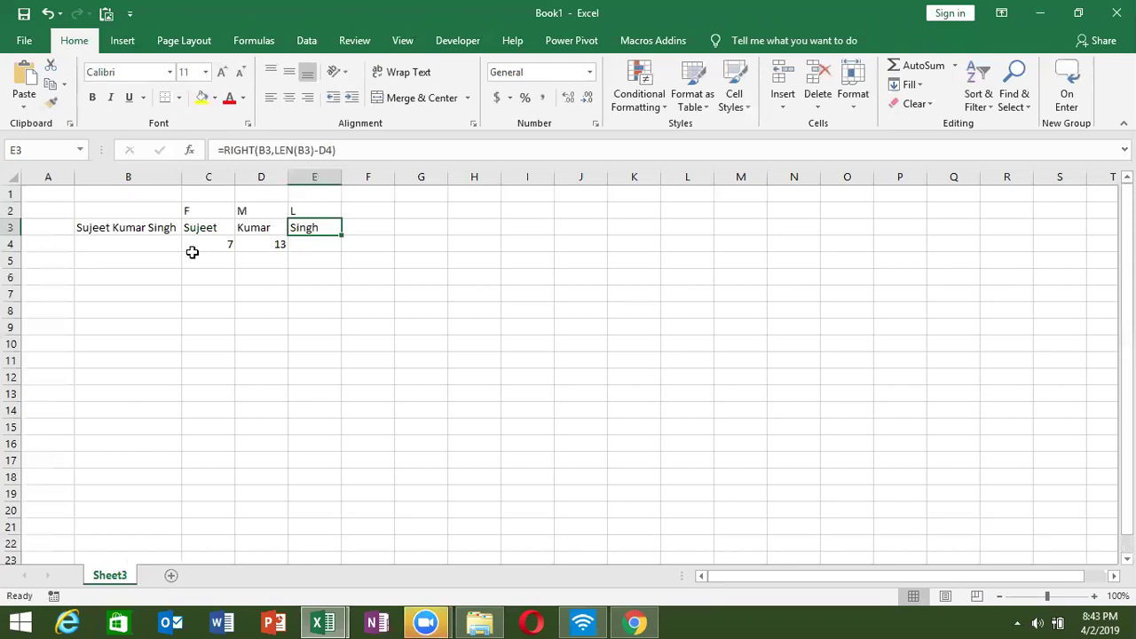
pyautogui.press('Left')
pyautogui.press('Left')
pyautogui.press('Left')
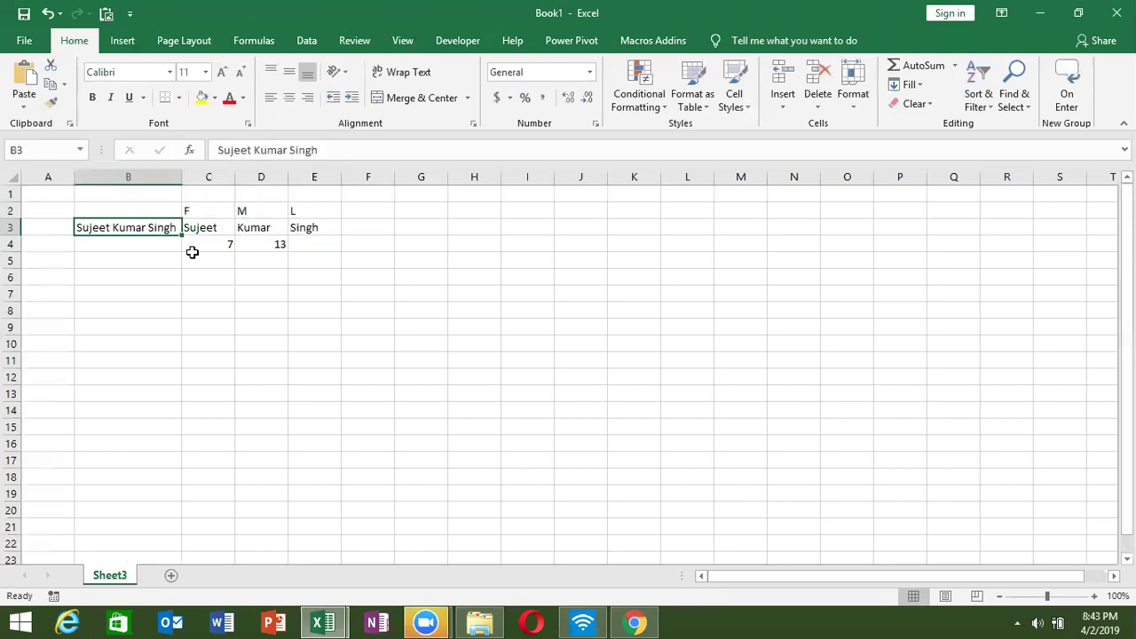
# Try a two-part name in B3, then undo the change
pyautogui.write('Sujeet ')
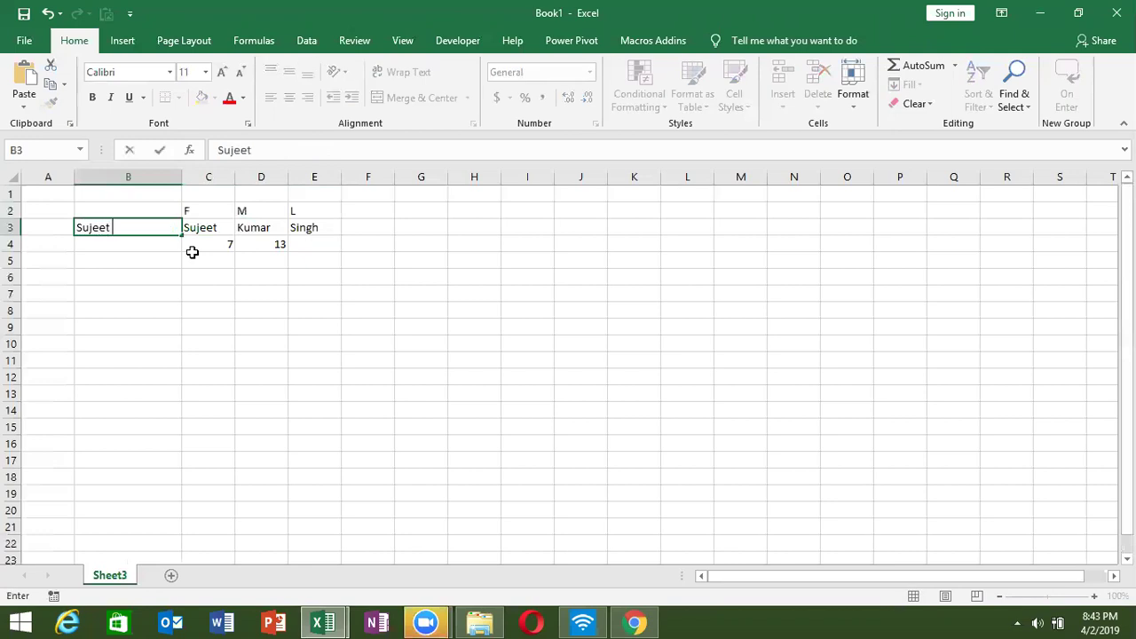
pyautogui.write('Singh')
pyautogui.press('Return')
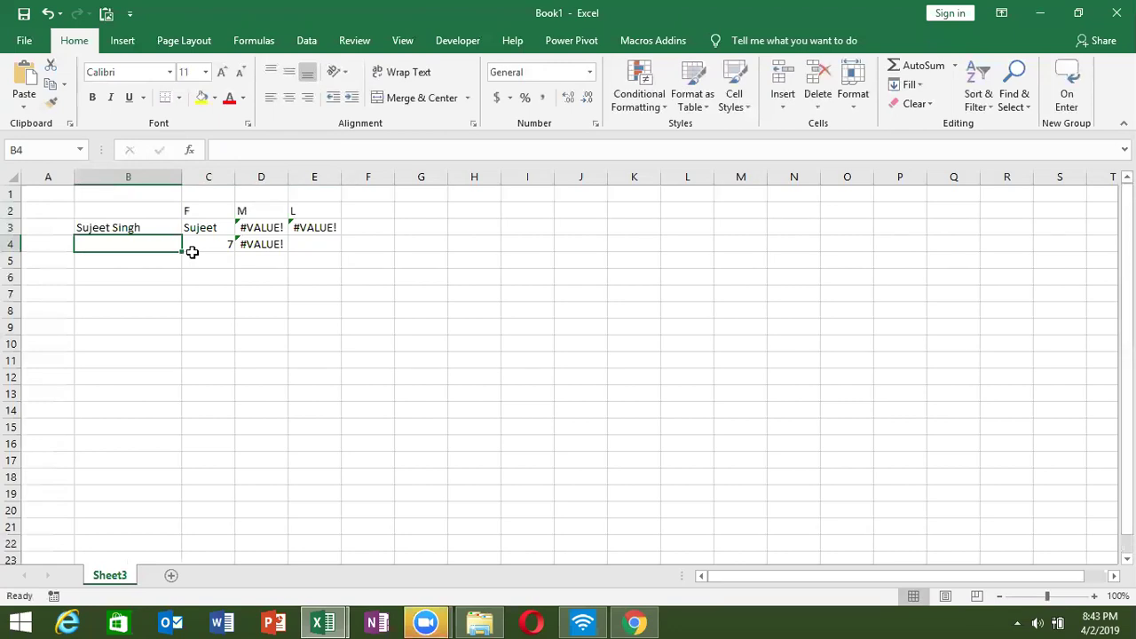
pyautogui.hotkey('ctrl', 'z')
# Enter a three-part full name in B8 and a two-part name in B9
pyautogui.press('Down')
pyautogui.press('Down')
pyautogui.press('Down')
pyautogui.press('Down')
pyautogui.press('Down')
pyautogui.write('Sujeet ')
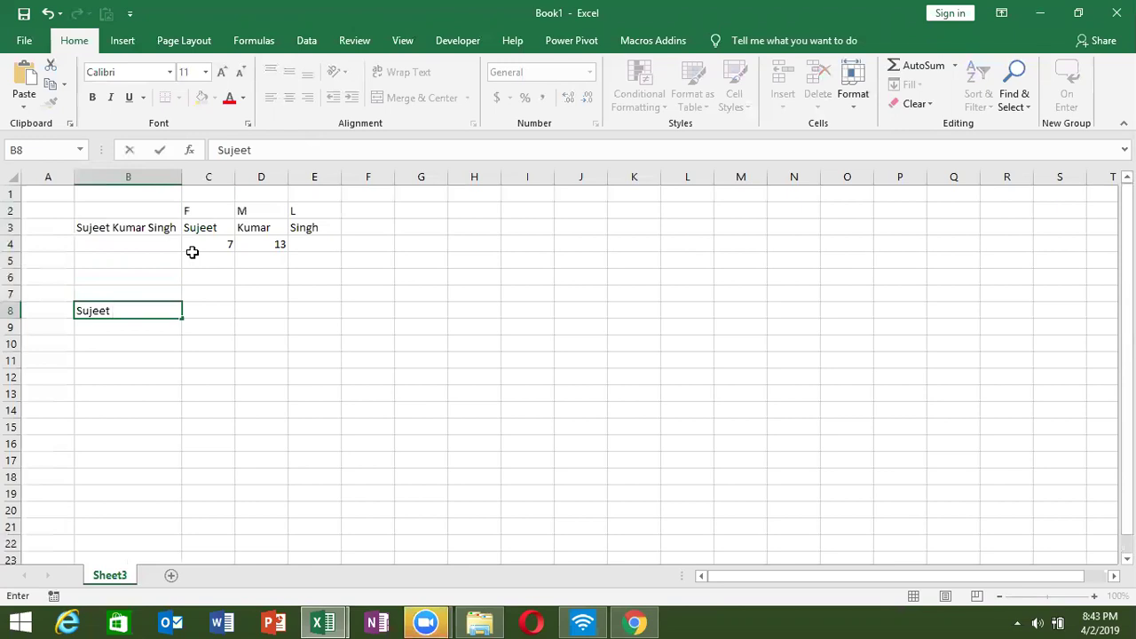
pyautogui.write('Kumar Singh')
pyautogui.press('Return')
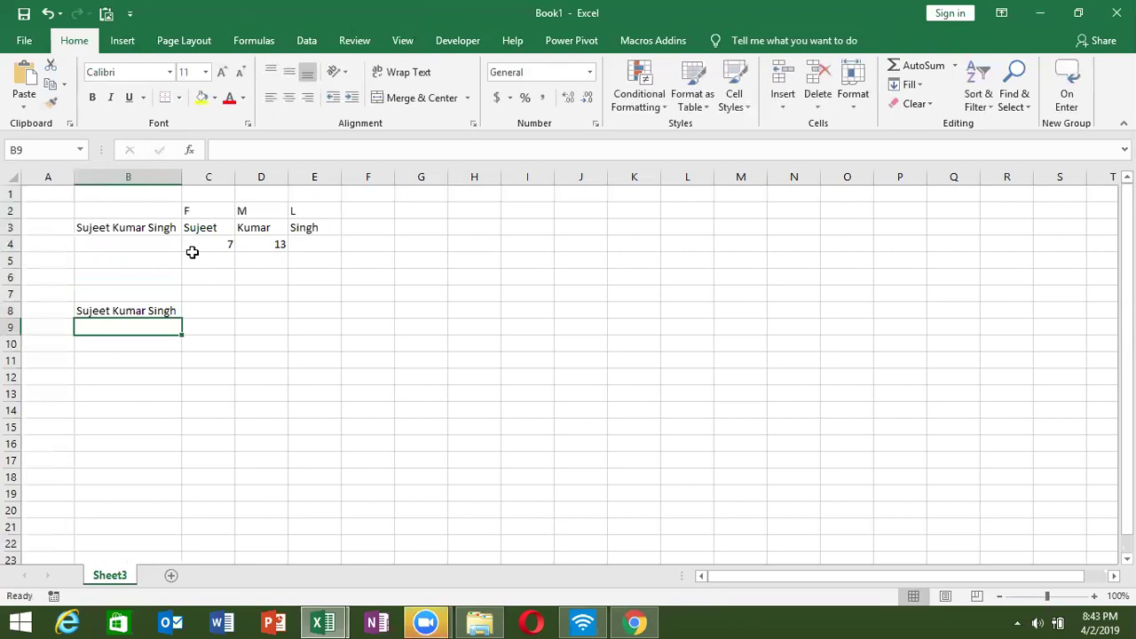
pyautogui.write('Sujeet ')
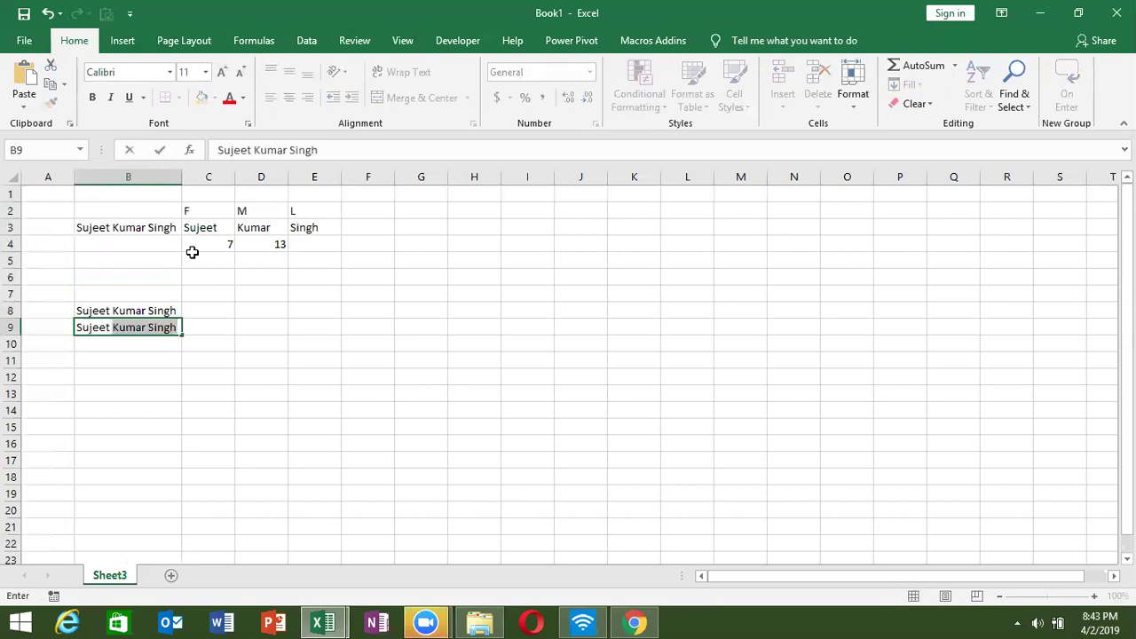
pyautogui.write('Singh')
pyautogui.press('Return')
# Add the headers F and L in C7 and D7
pyautogui.press('Up')
pyautogui.press('Up')
pyautogui.press('Up')
pyautogui.press('Right')
pyautogui.write('F')
pyautogui.press('Tab')
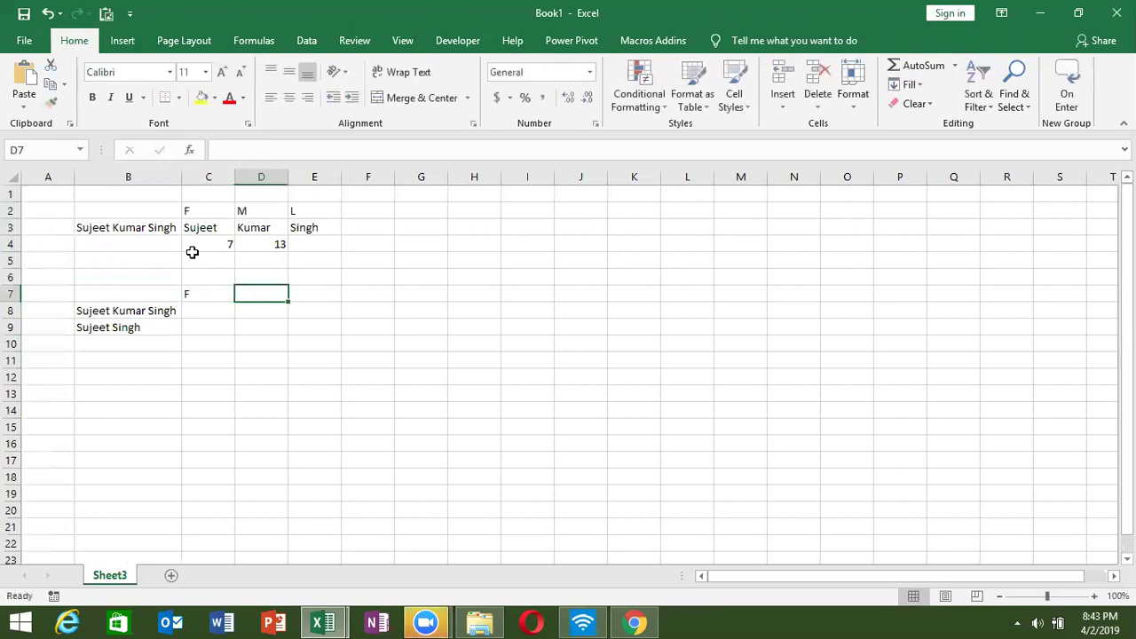
pyautogui.write('L')
pyautogui.press('Return')
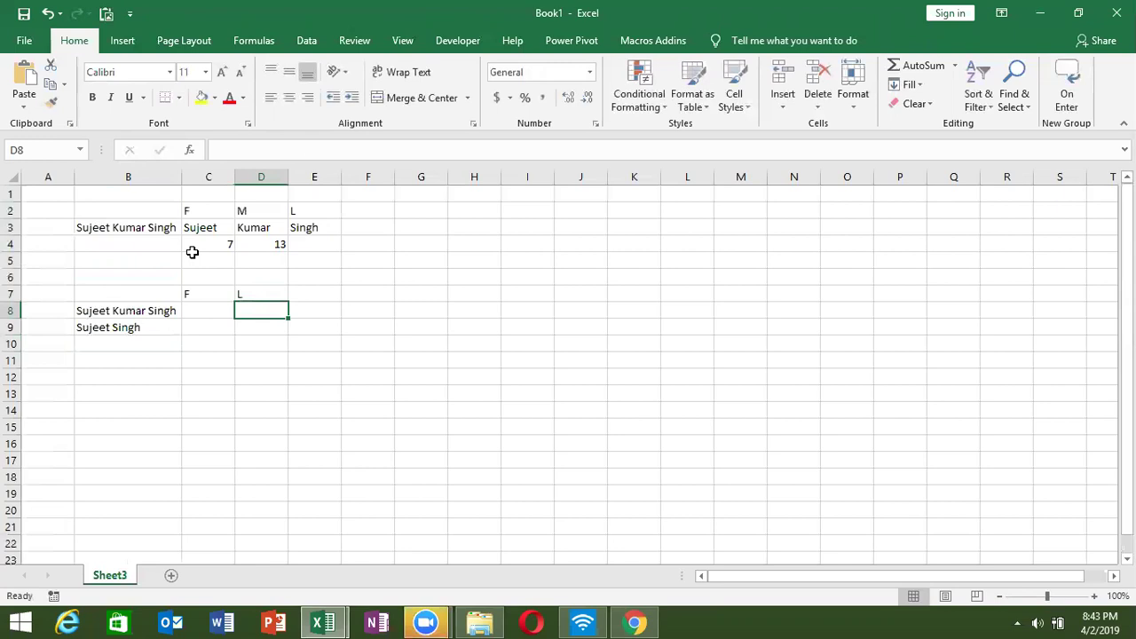
pyautogui.press('Left')
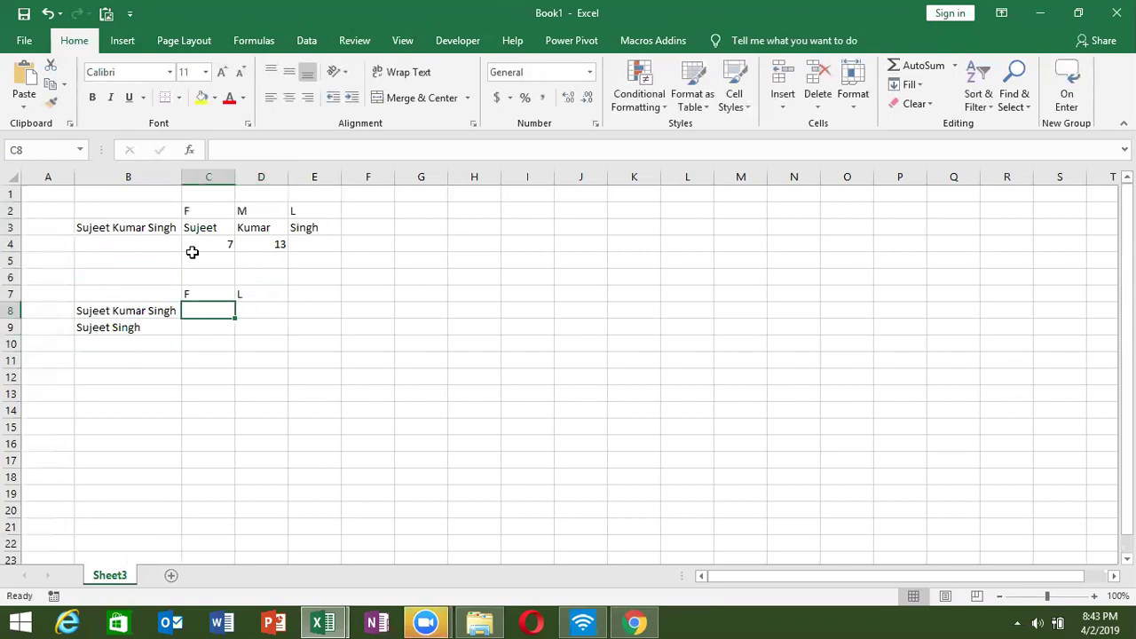
pyautogui.press('Down')
pyautogui.press('Up')
pyautogui.press('Up')
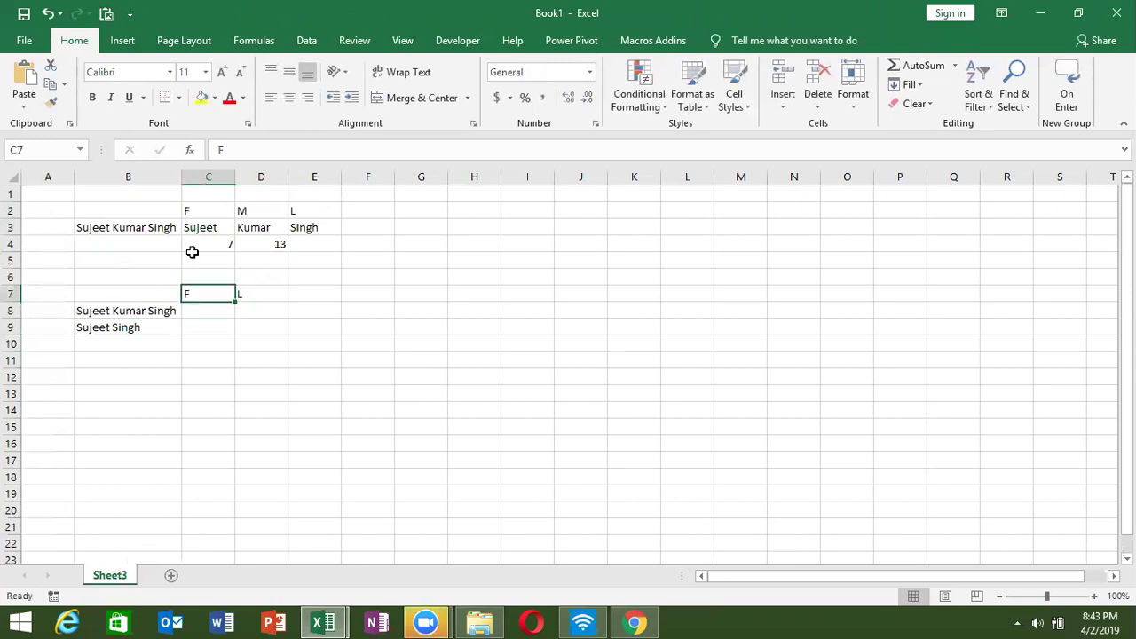
pyautogui.press('Down')
pyautogui.press('Down')
pyautogui.press('Up')
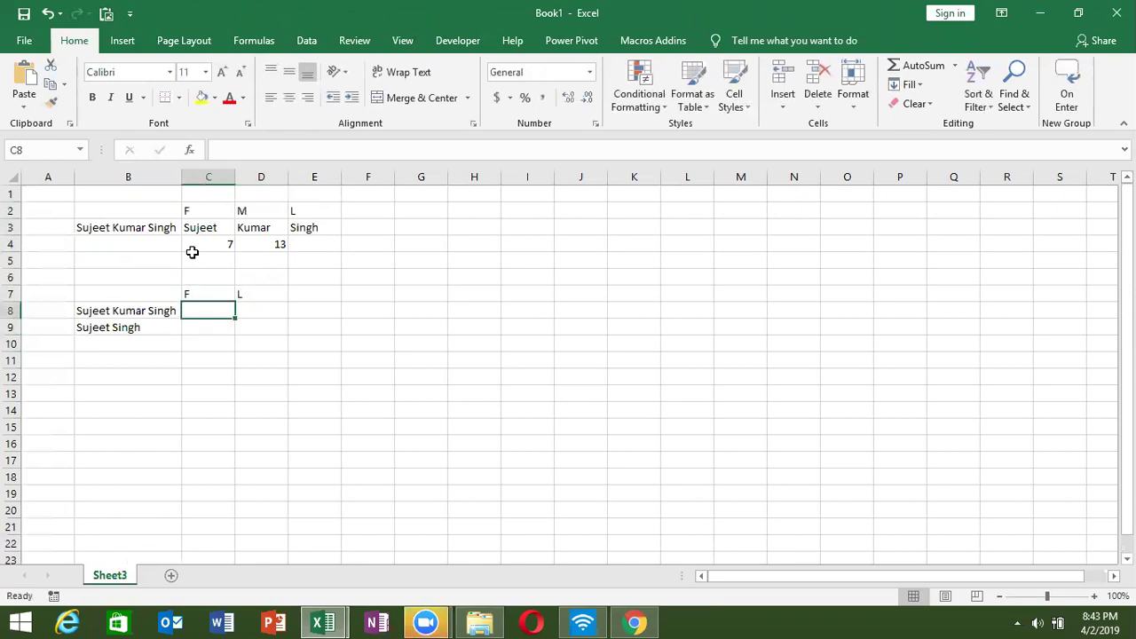
# Enter =LEFT(B8,FIND(" ",B8,1)-1) in C8 and fill it down to C9
pyautogui.write('=')
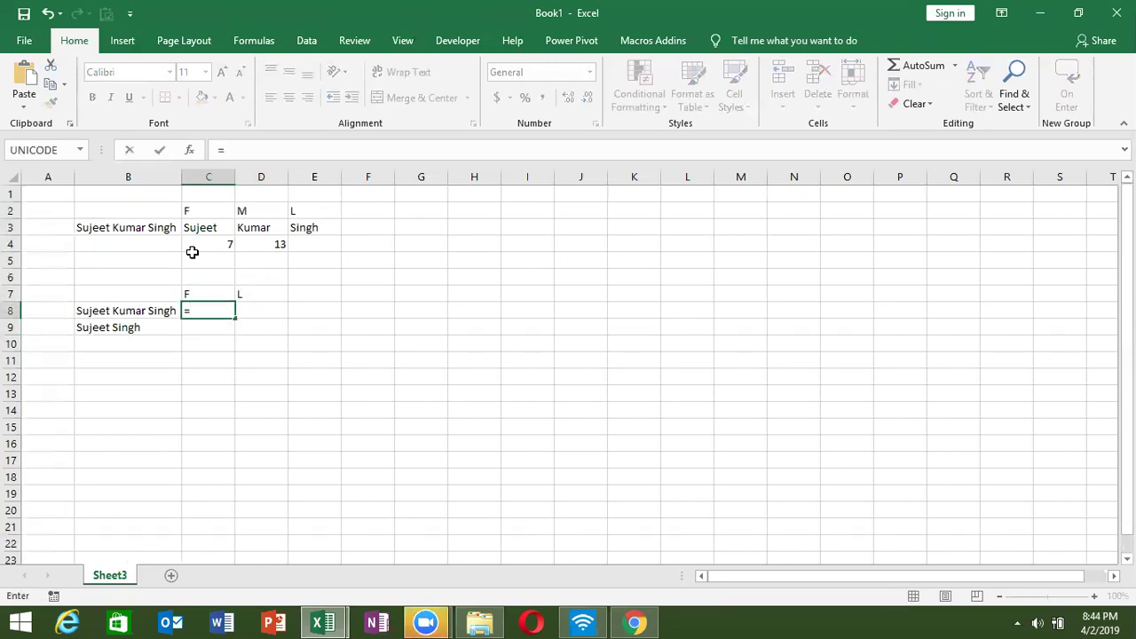
pyautogui.write('le')
pyautogui.press('Tab')
pyautogui.press('Left')
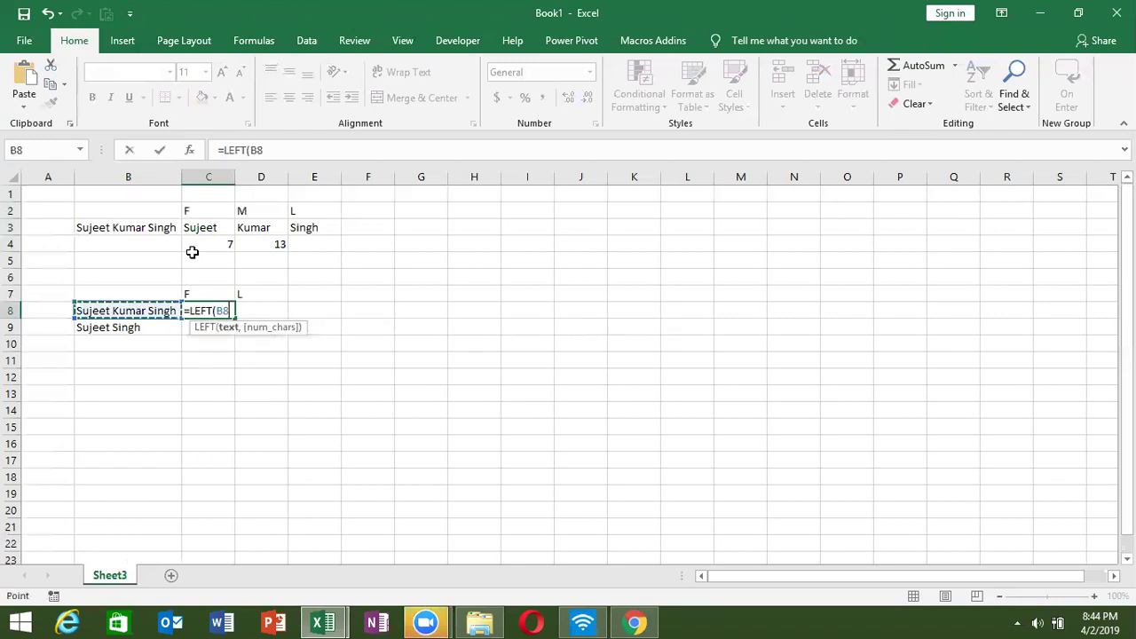
pyautogui.write(',')
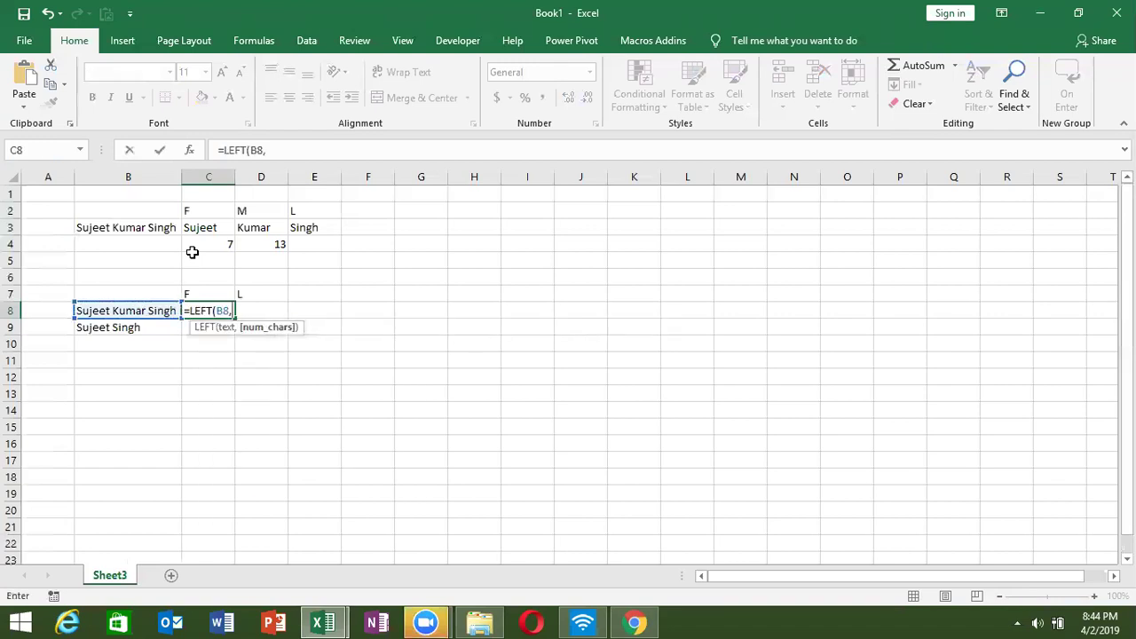
pyautogui.write('fin')
pyautogui.press('Tab')
pyautogui.write('" ')
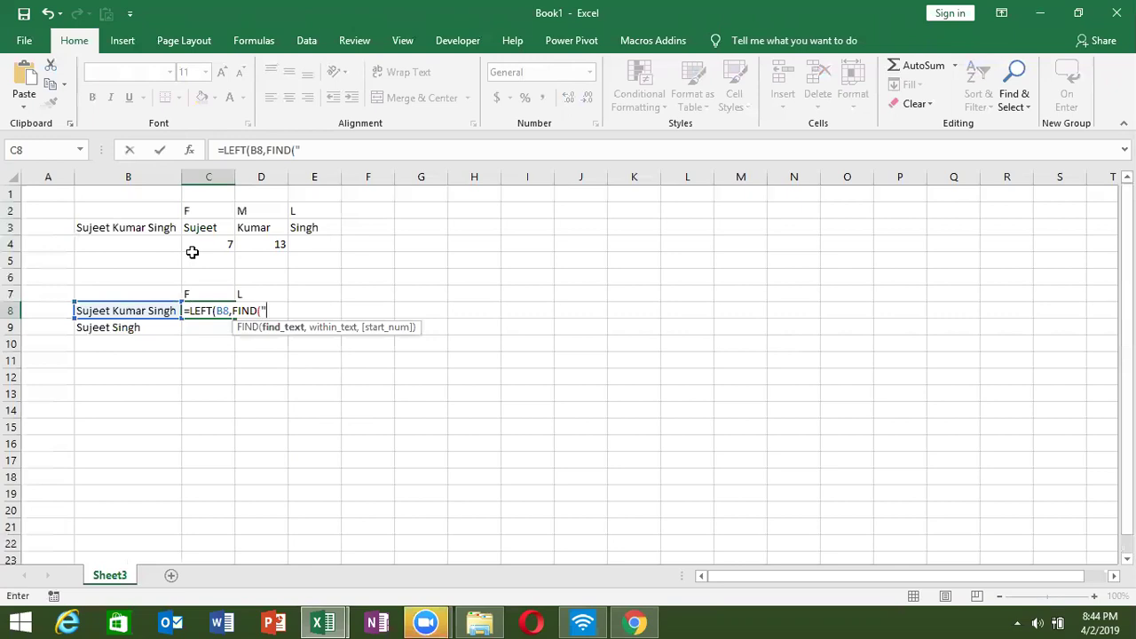
pyautogui.write('",')
pyautogui.press('Left')
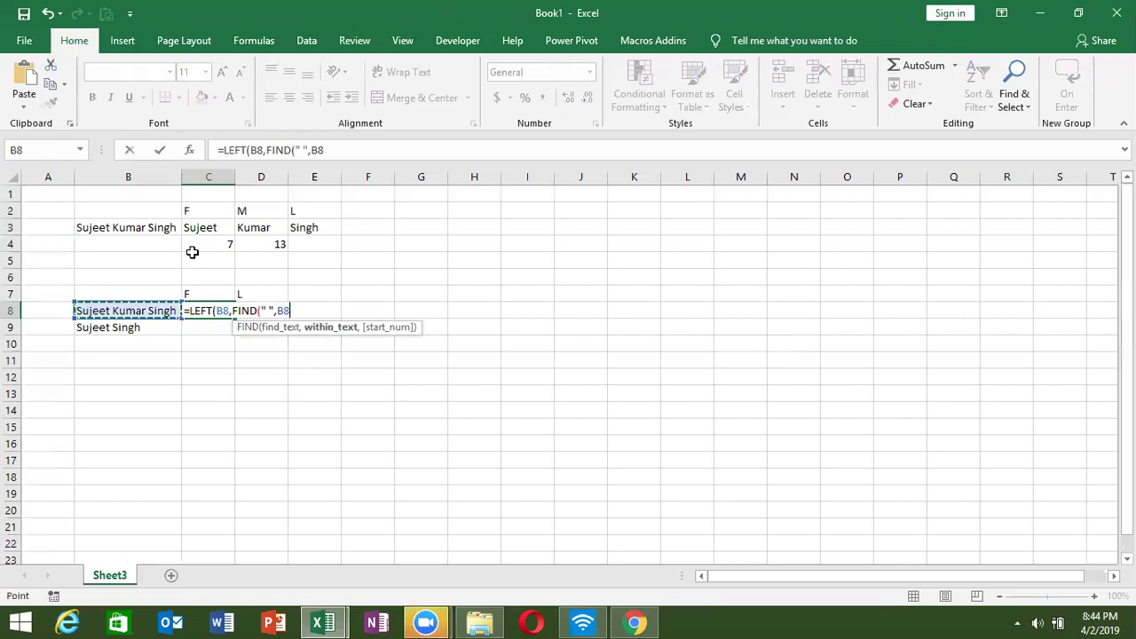
pyautogui.write(',1')
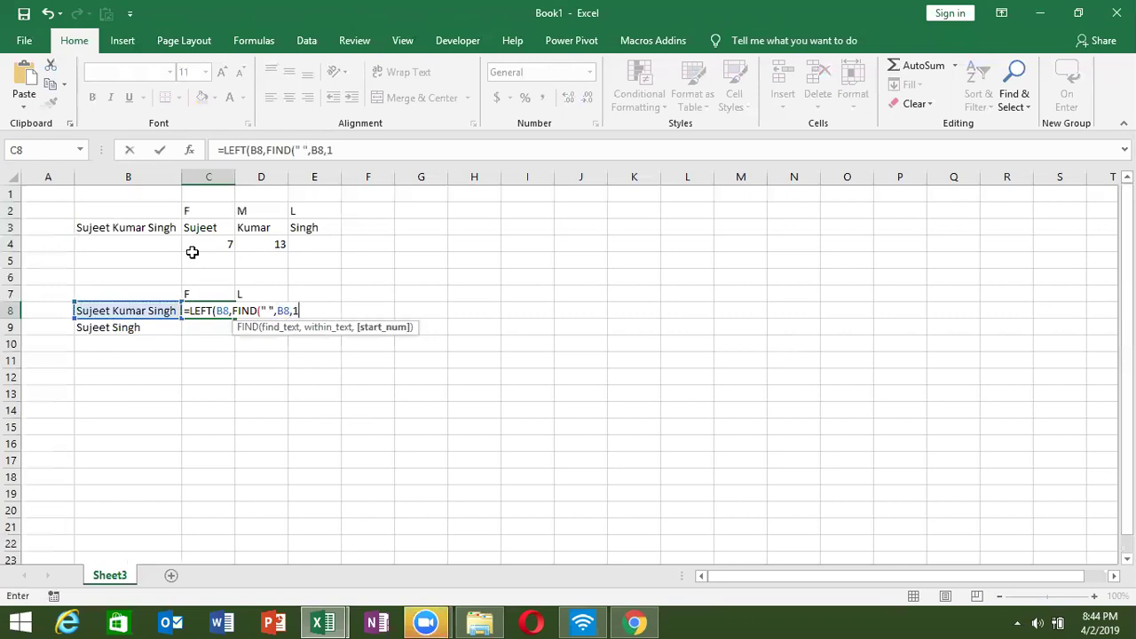
pyautogui.write(')-1')
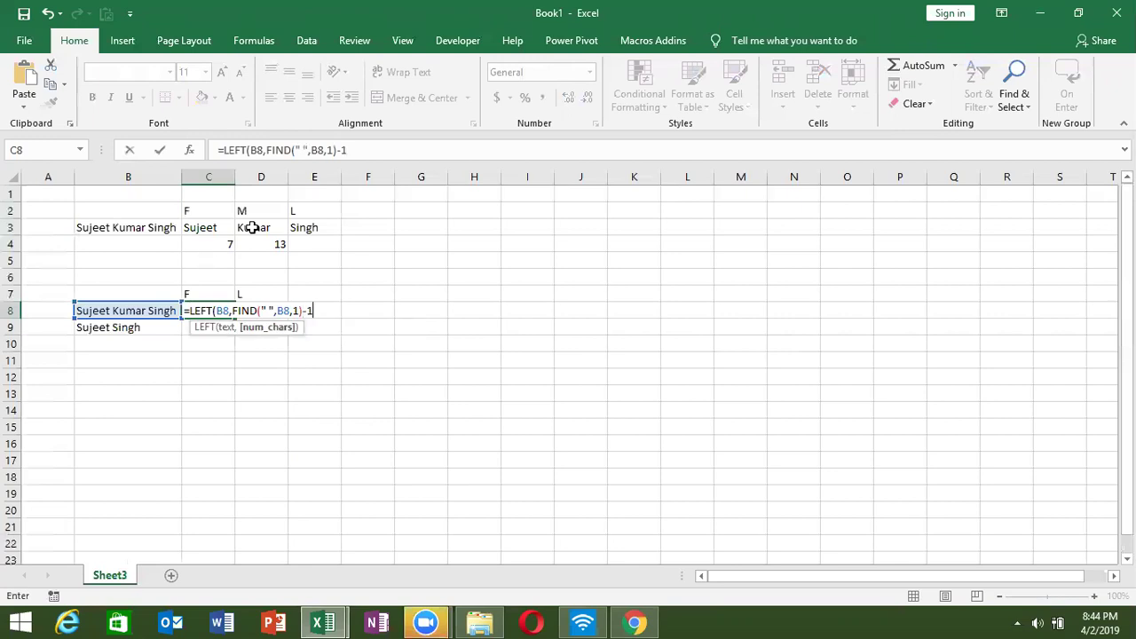
pyautogui.write(')')
pyautogui.hotkey('ctrl', 'Return')
pyautogui.hotkey('shift', 'Down')
pyautogui.hotkey('ctrl', 'd')
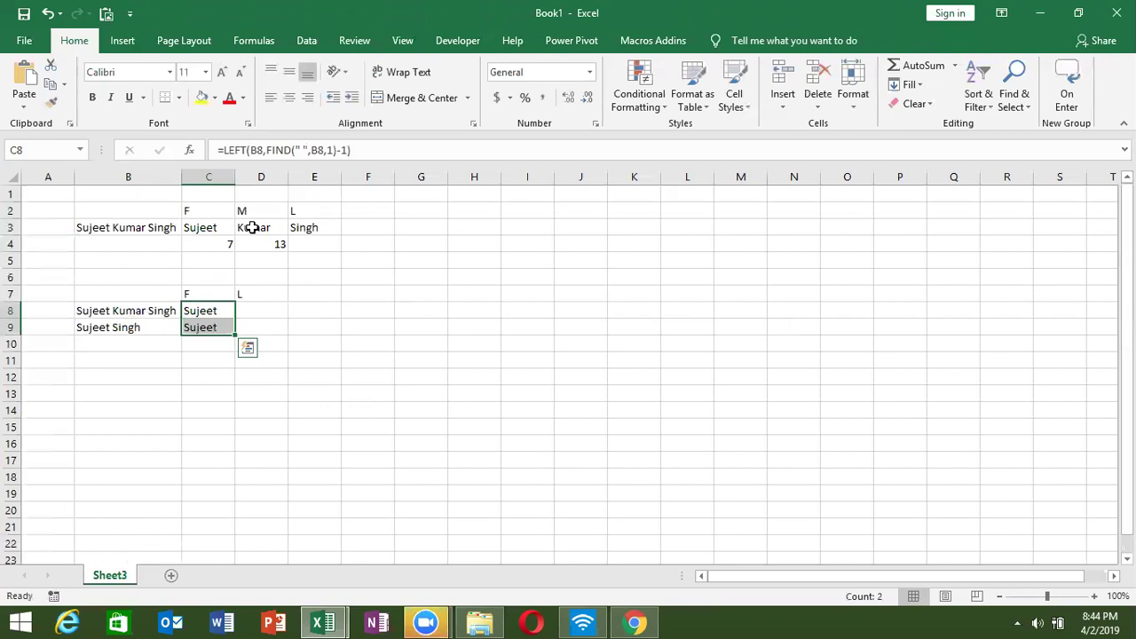
pyautogui.press('Right')
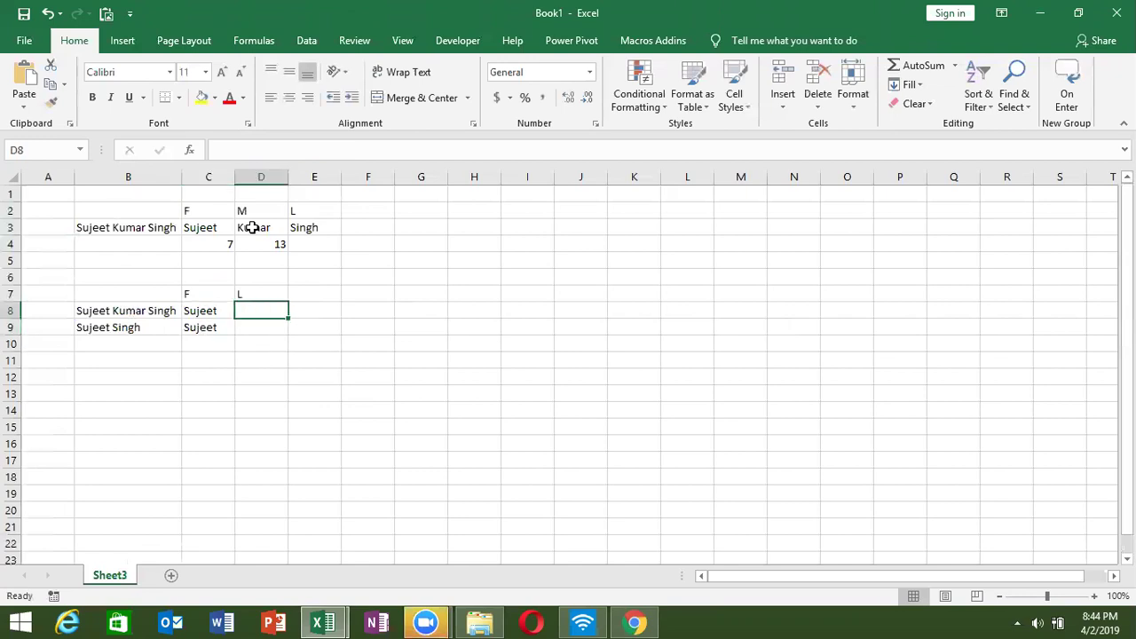
# Start D8's formula as =RIGHT(B8,LEN(B8) using the function suggestions
pyautogui.write('=')
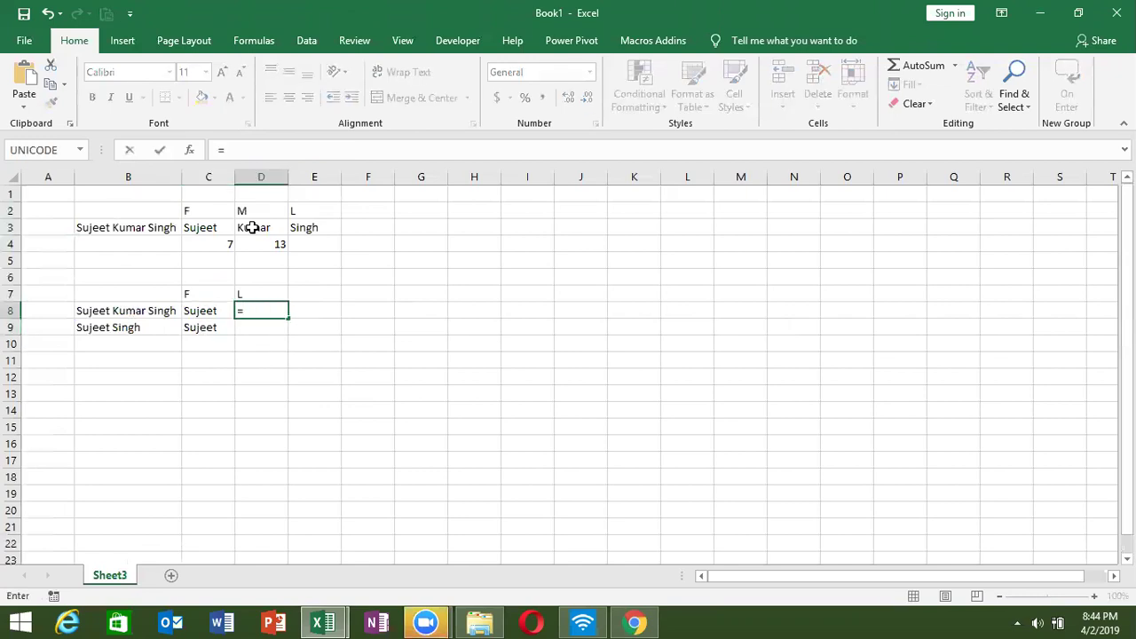
pyautogui.write('ri')
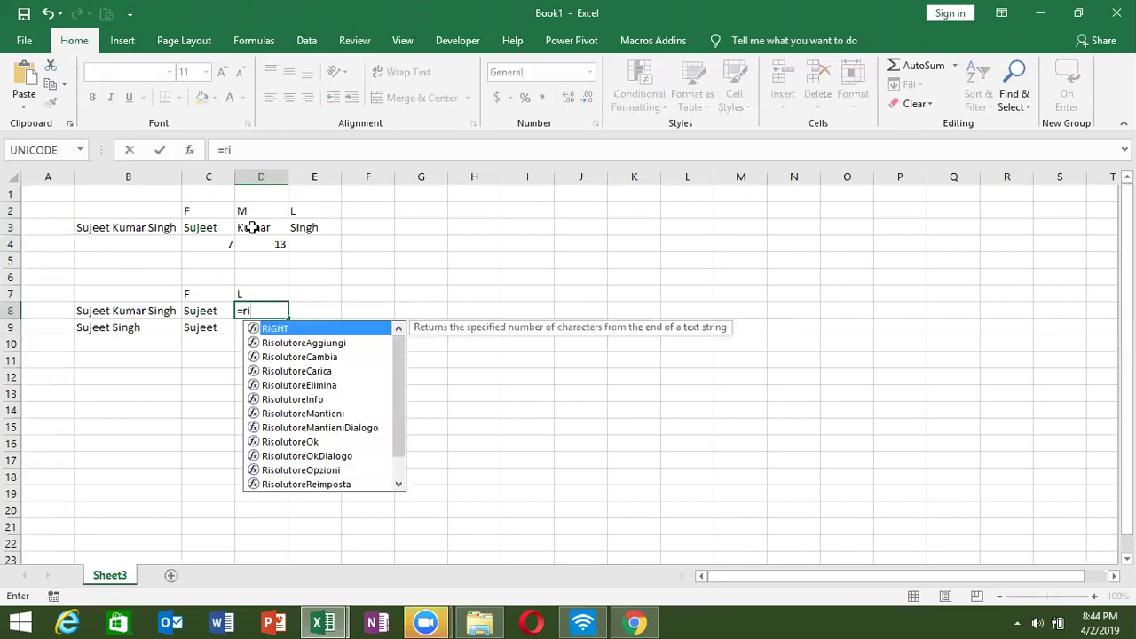
pyautogui.press('Tab')
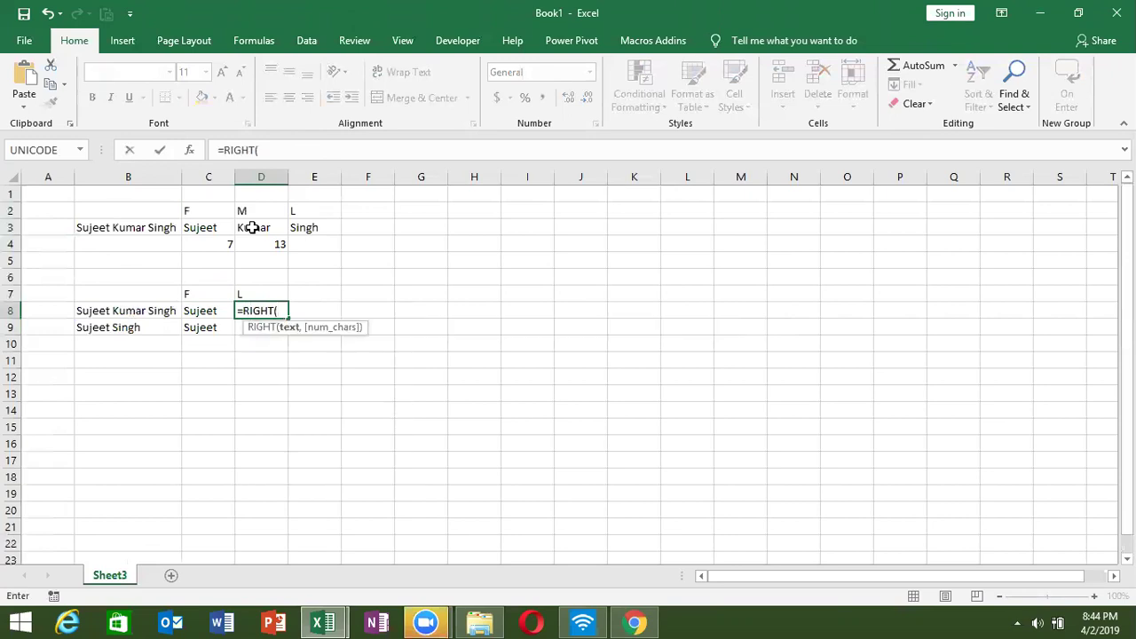
pyautogui.press('Left')
pyautogui.press('Left')
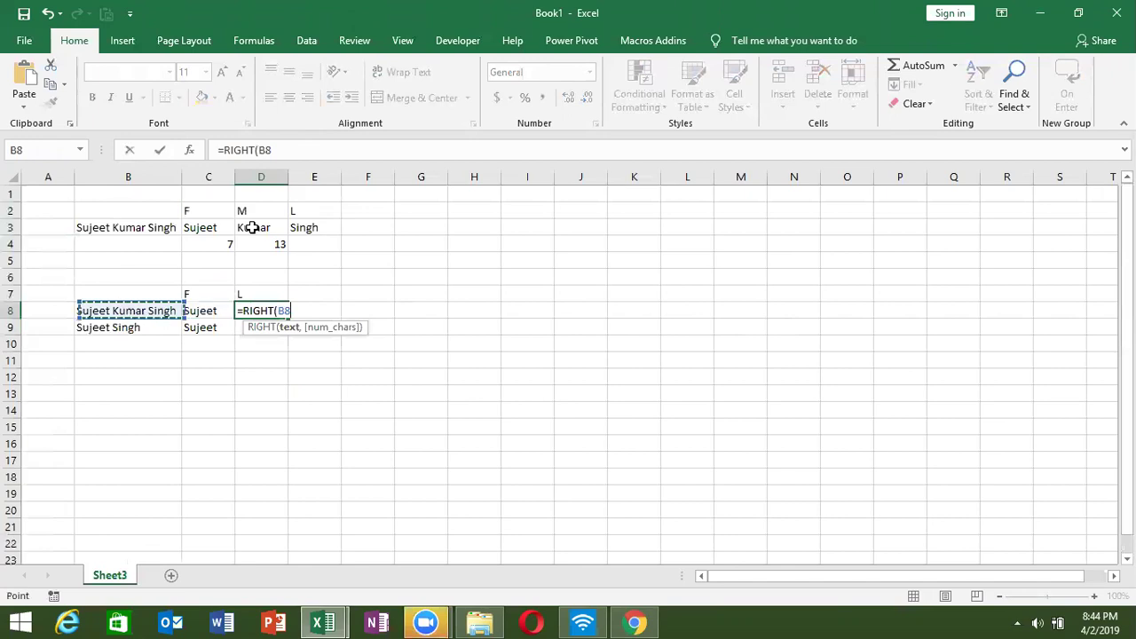
pyautogui.write(',len')
pyautogui.press('Tab')
pyautogui.press('Left')
pyautogui.press('Left')
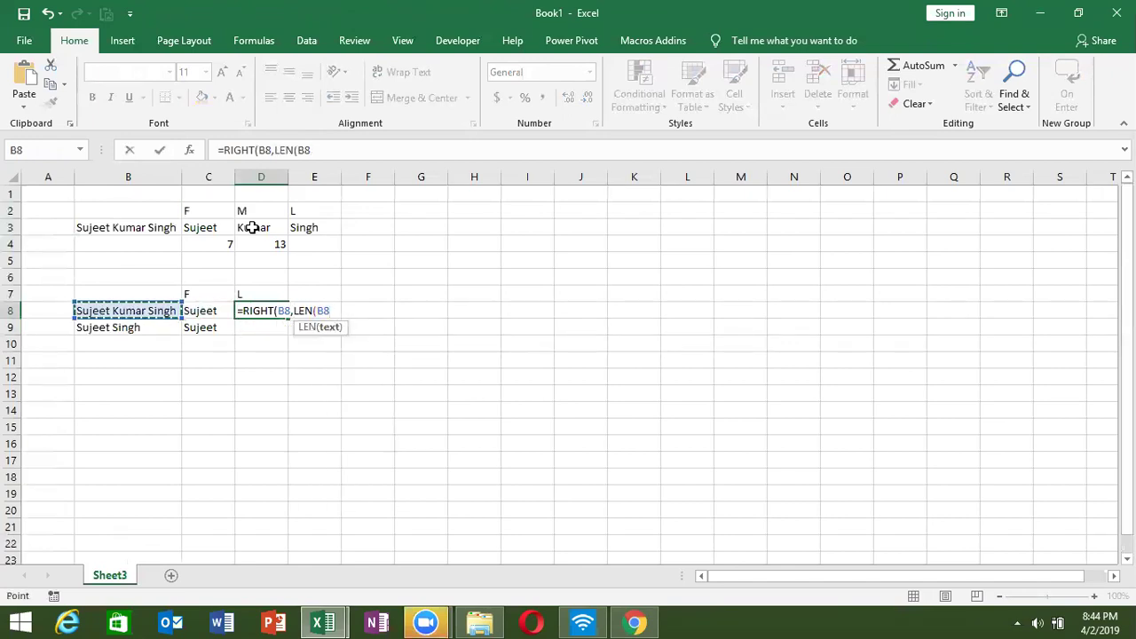
# Subtract the nested FIND(" ",B8,FIND(" ",B8,1)+1) and accept the corrected formula, returning Singh
pyautogui.write(')-')
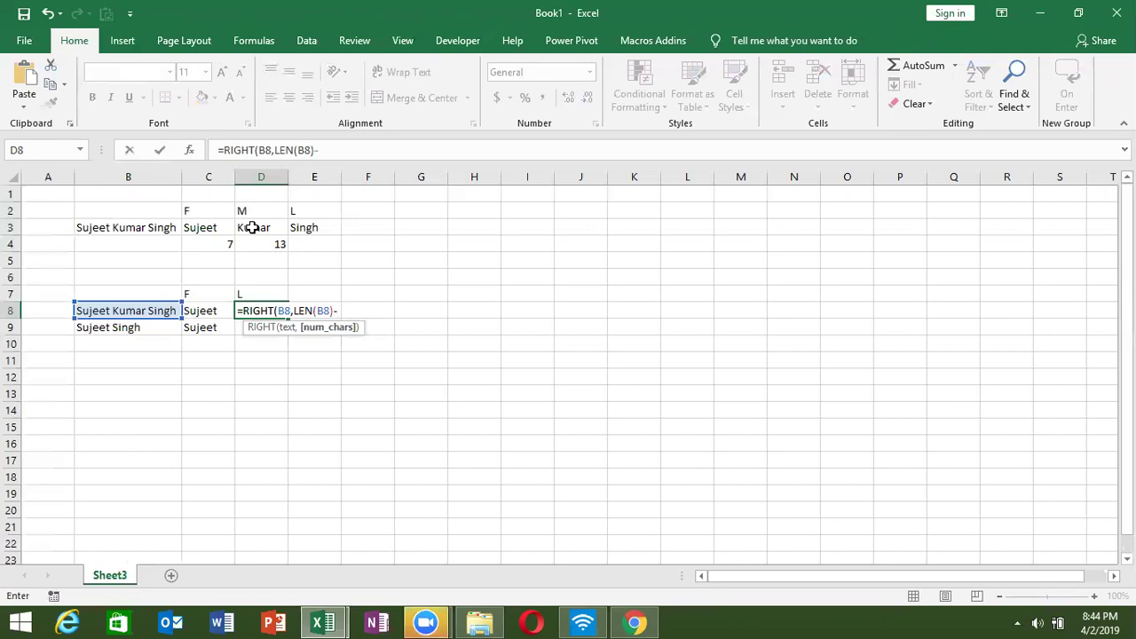
pyautogui.write('find')
pyautogui.press('Tab')
pyautogui.write('" ')
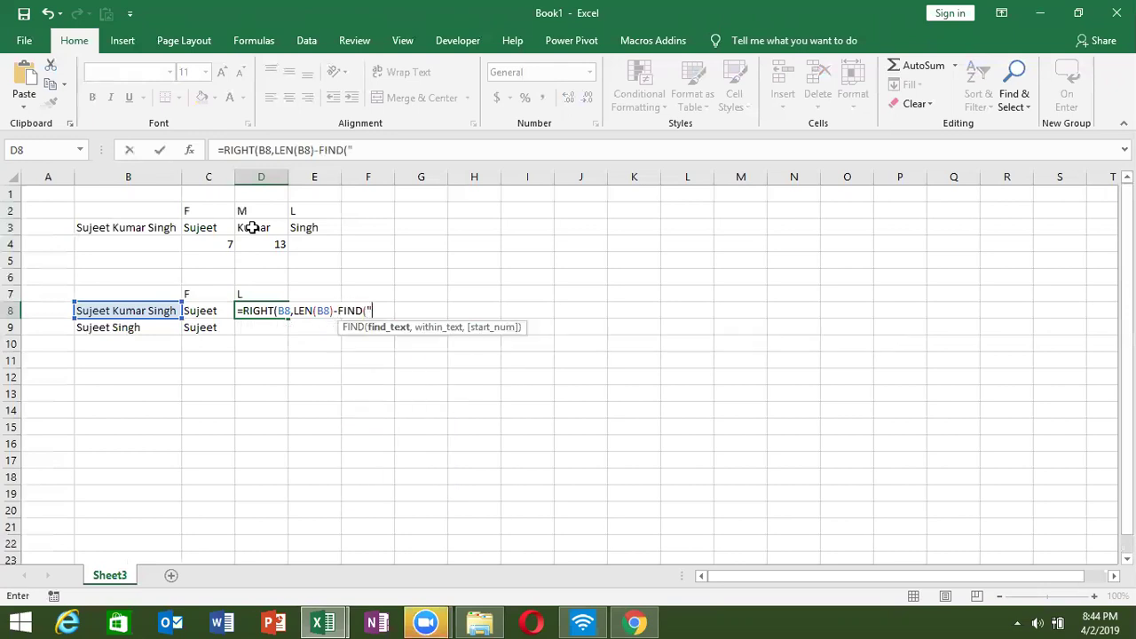
pyautogui.write('",')
pyautogui.press('Left')
pyautogui.press('Left')
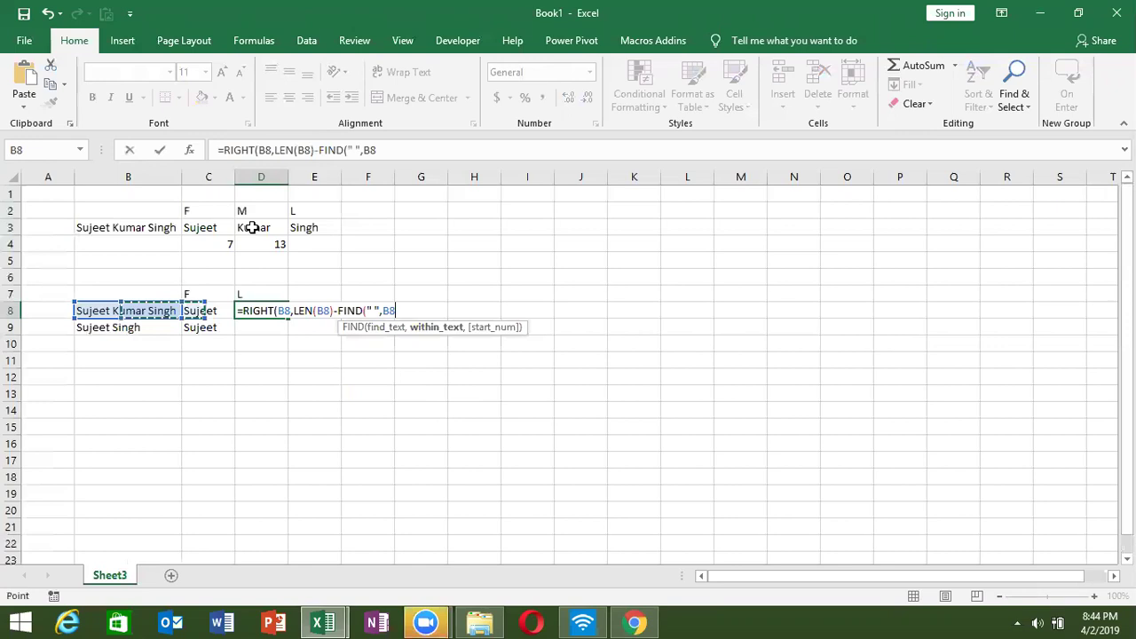
pyautogui.write(',')
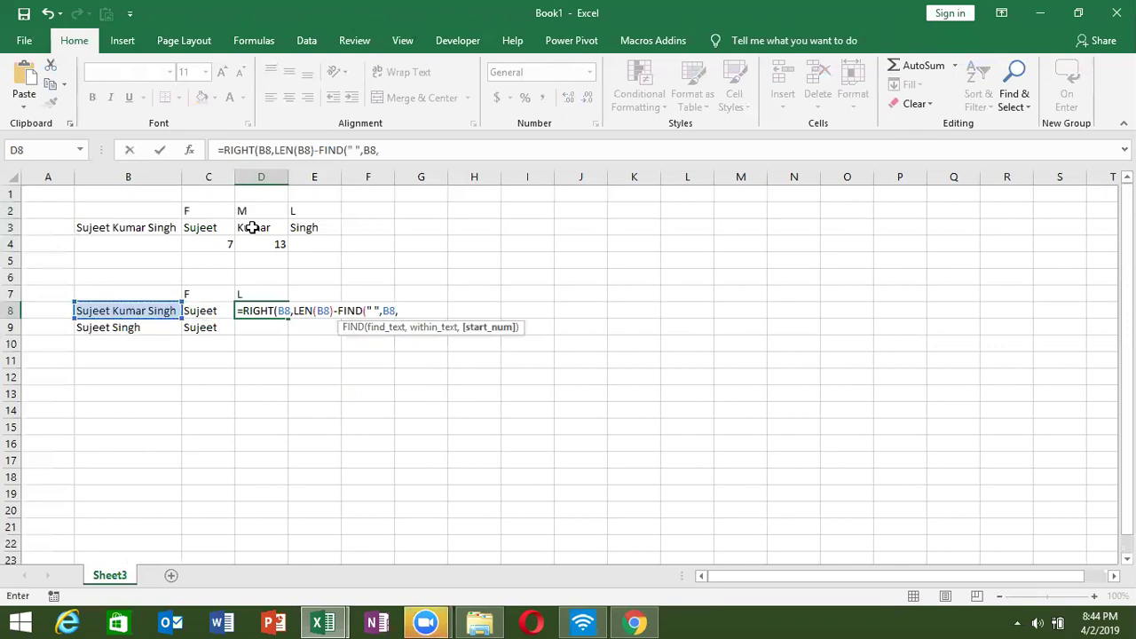
pyautogui.write('fi')
pyautogui.press('Tab')
pyautogui.write('" ",')
pyautogui.press('Left')
pyautogui.press('Left')
pyautogui.write(',1)+')
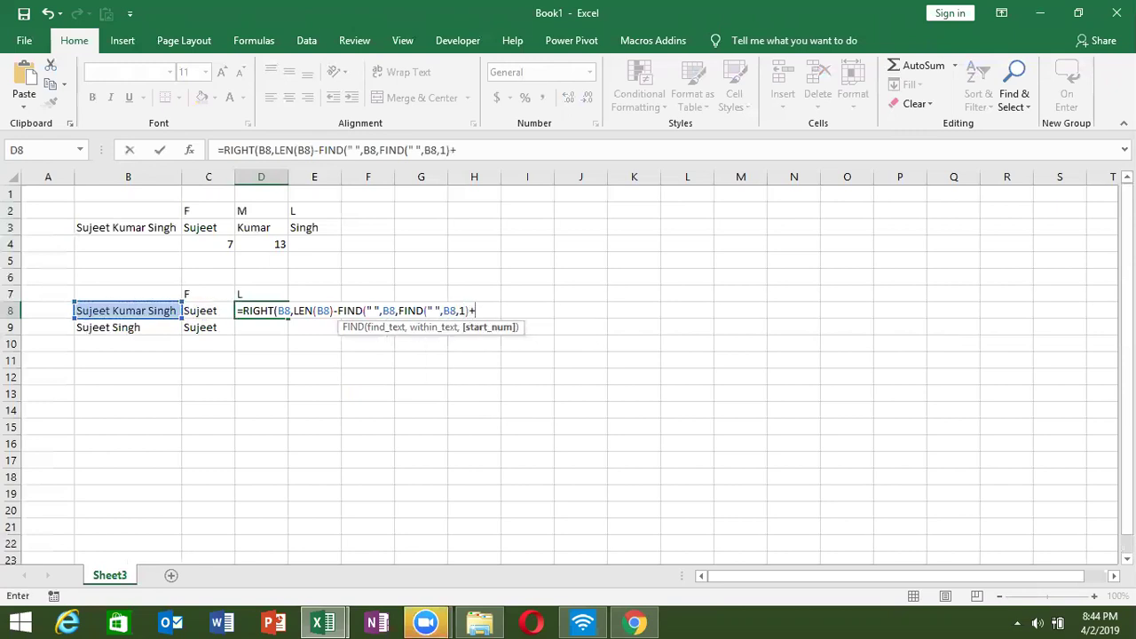
pyautogui.write(')')
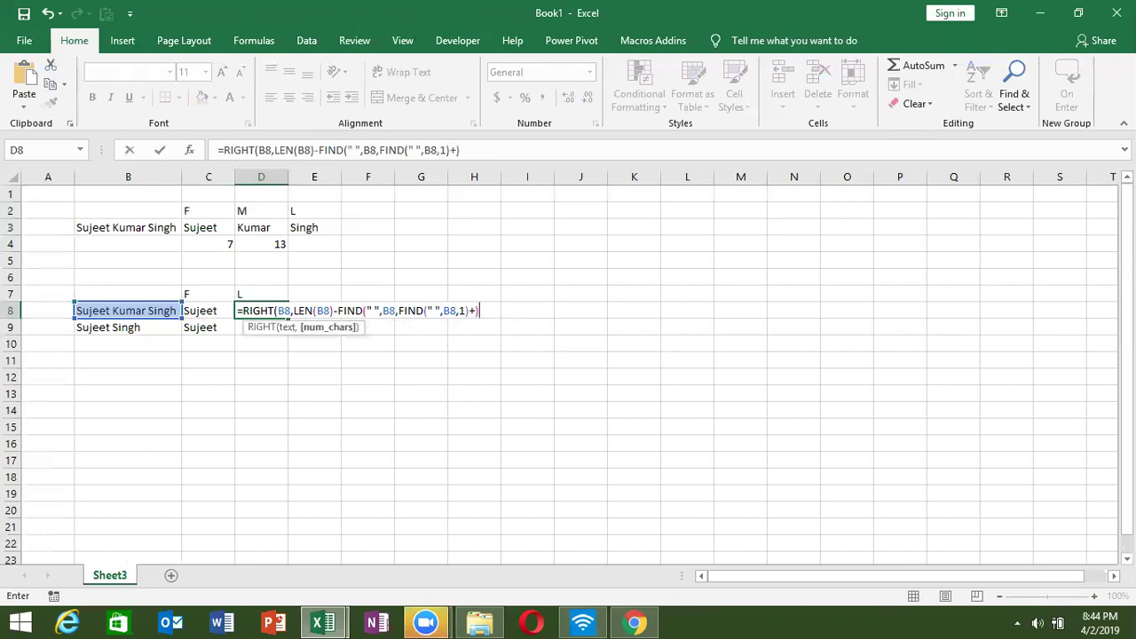
pyautogui.press('Return')
pyautogui.press('Return')
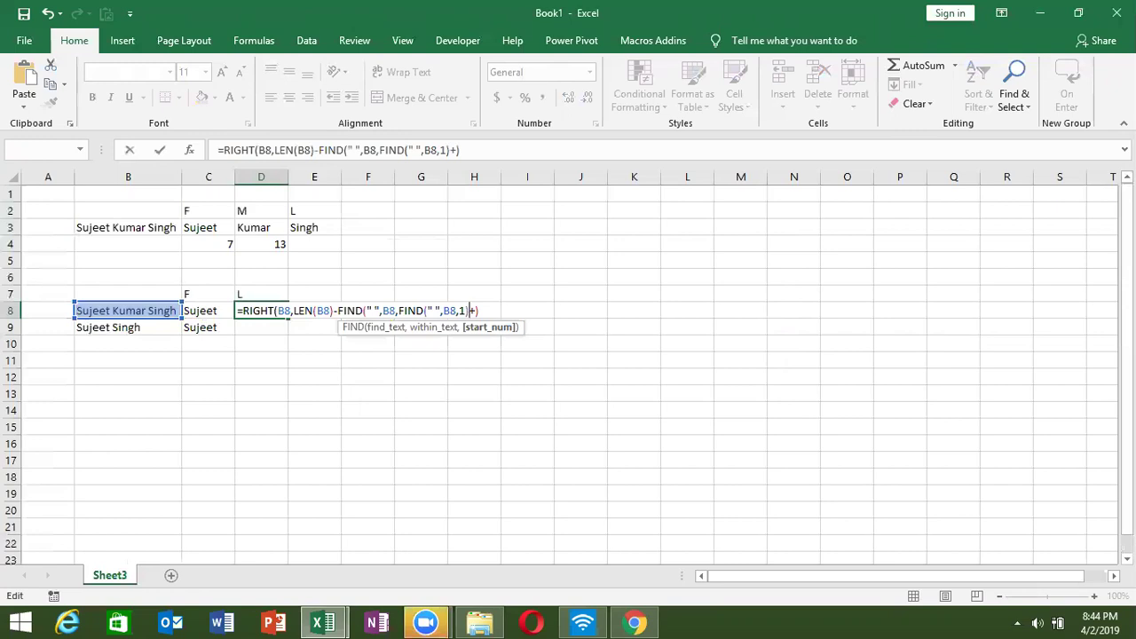
pyautogui.write('1')
pyautogui.press('Return')
pyautogui.press('Return')
# Fill D8's last-name formula down to D9, which shows #VALUE!
pyautogui.click(261, 311)
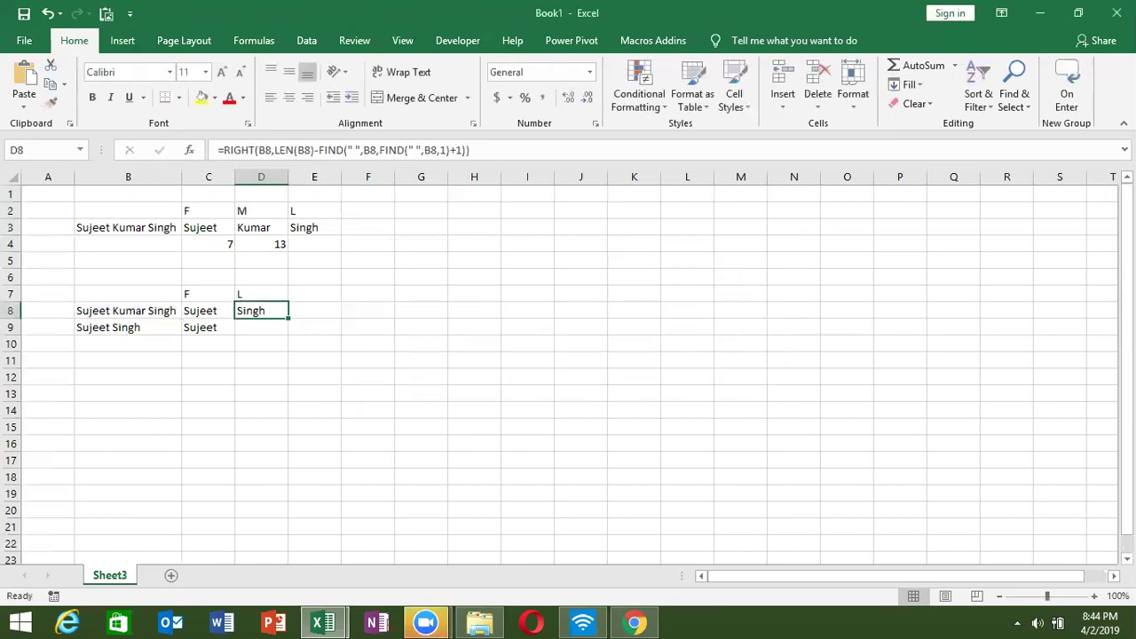
pyautogui.moveTo(288, 318); pyautogui.dragTo(288, 334)
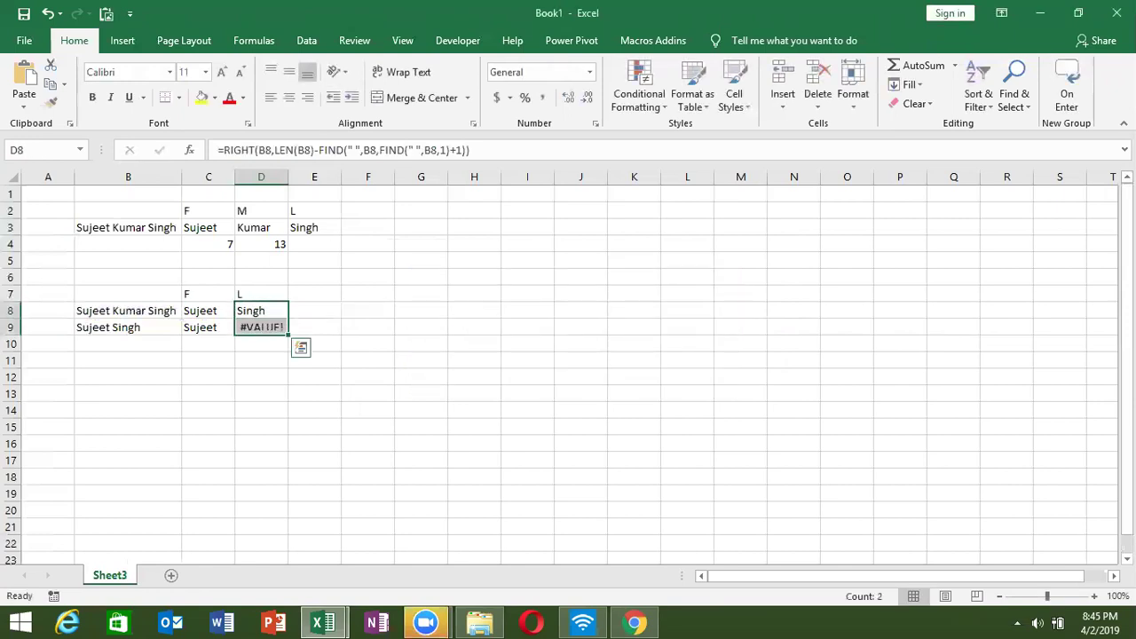
pyautogui.press('Up')
pyautogui.press('Down')
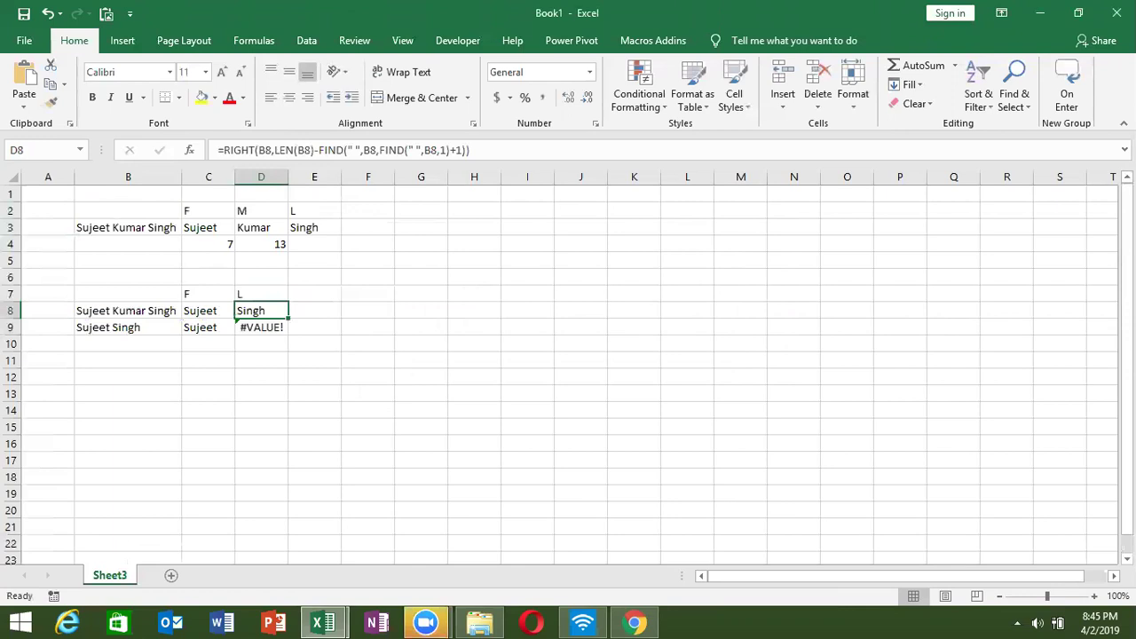
pyautogui.click(314, 310)
# Begin E8's formula as =RIGHT(B8,LEN(B8)
pyautogui.write('=ri')
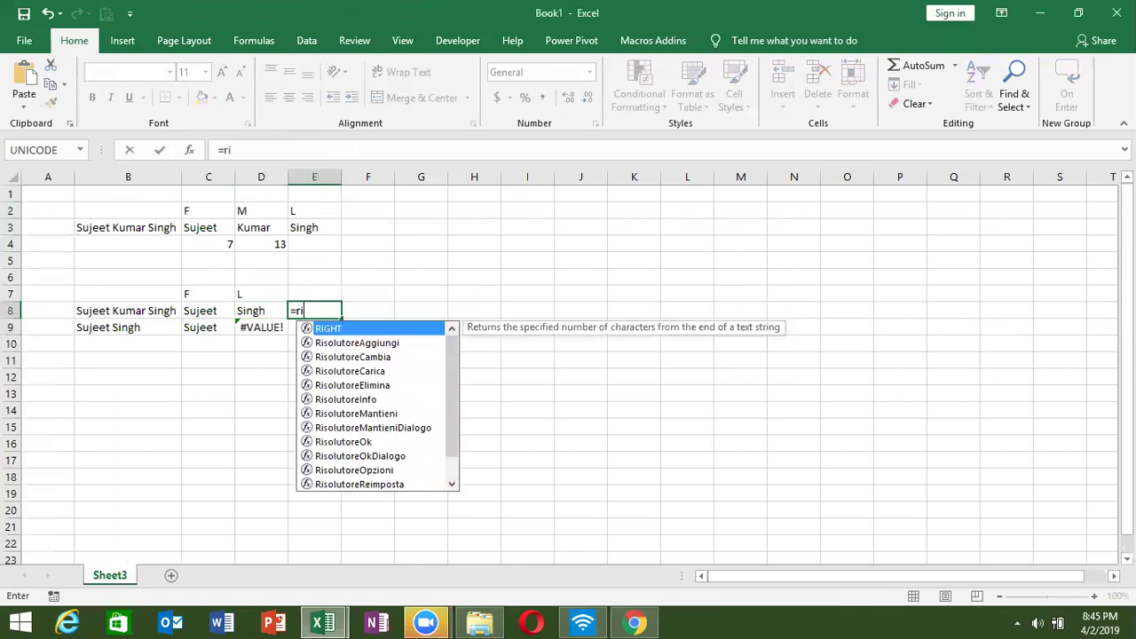
pyautogui.press('Tab')
pyautogui.press('Left')
pyautogui.press('Left')
pyautogui.press('Left')
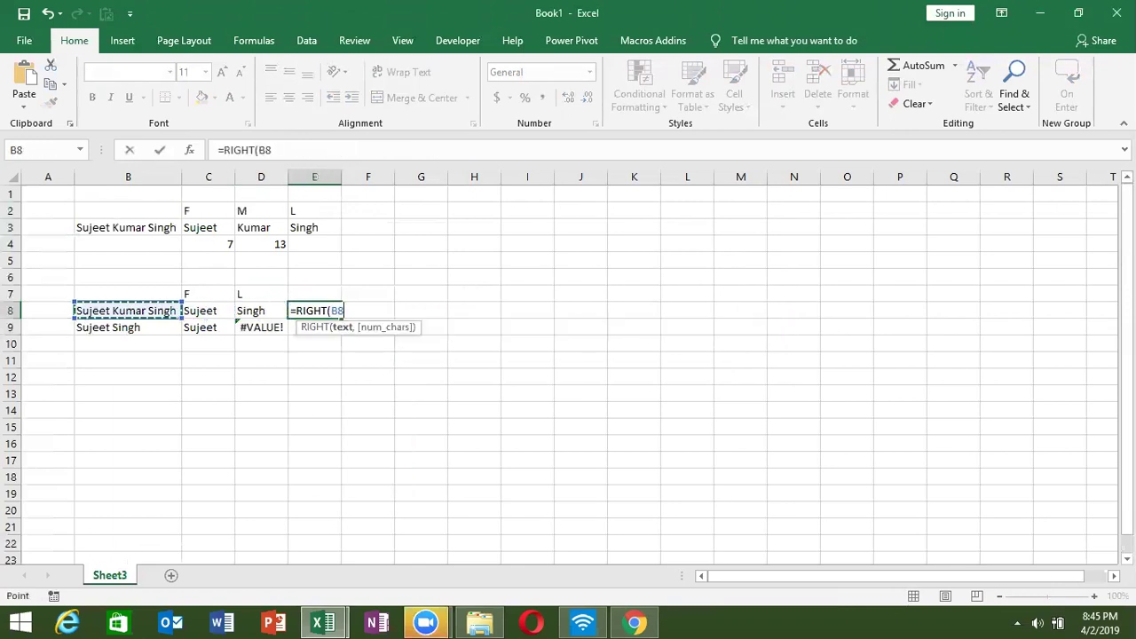
pyautogui.write(',')
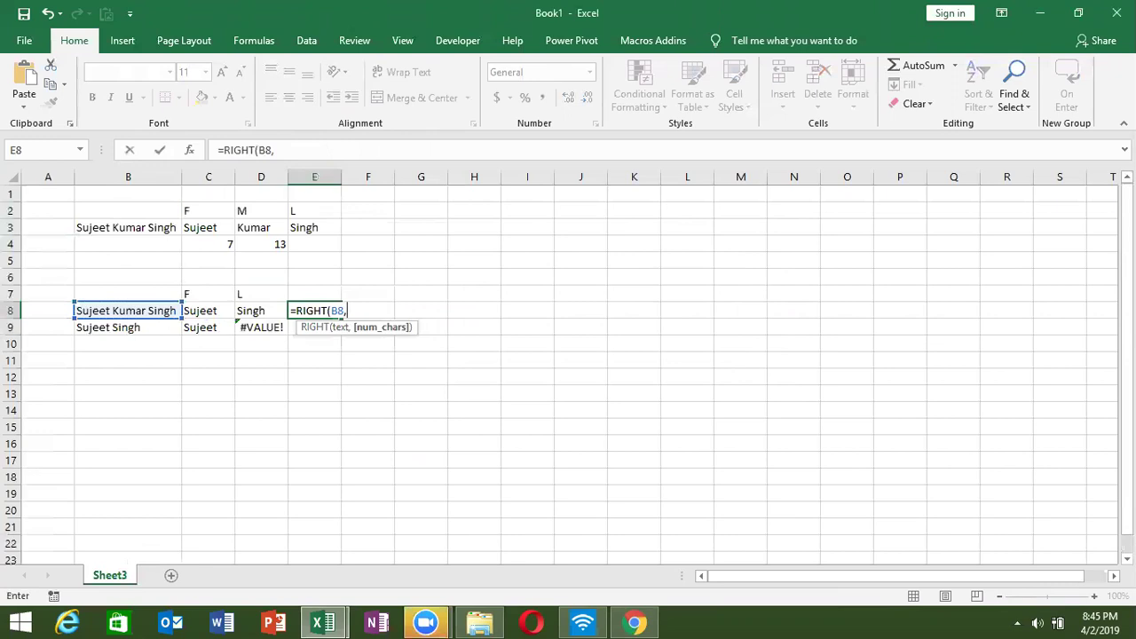
pyautogui.write('le')
pyautogui.press('Tab')
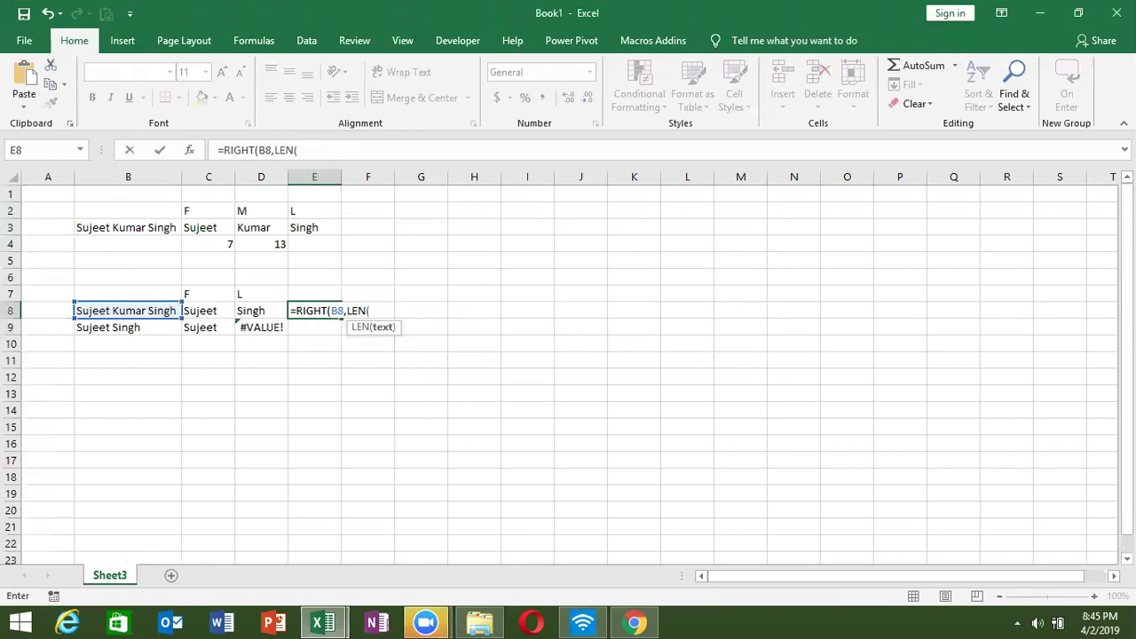
pyautogui.press('Left')
pyautogui.press('Left')
pyautogui.press('Left')
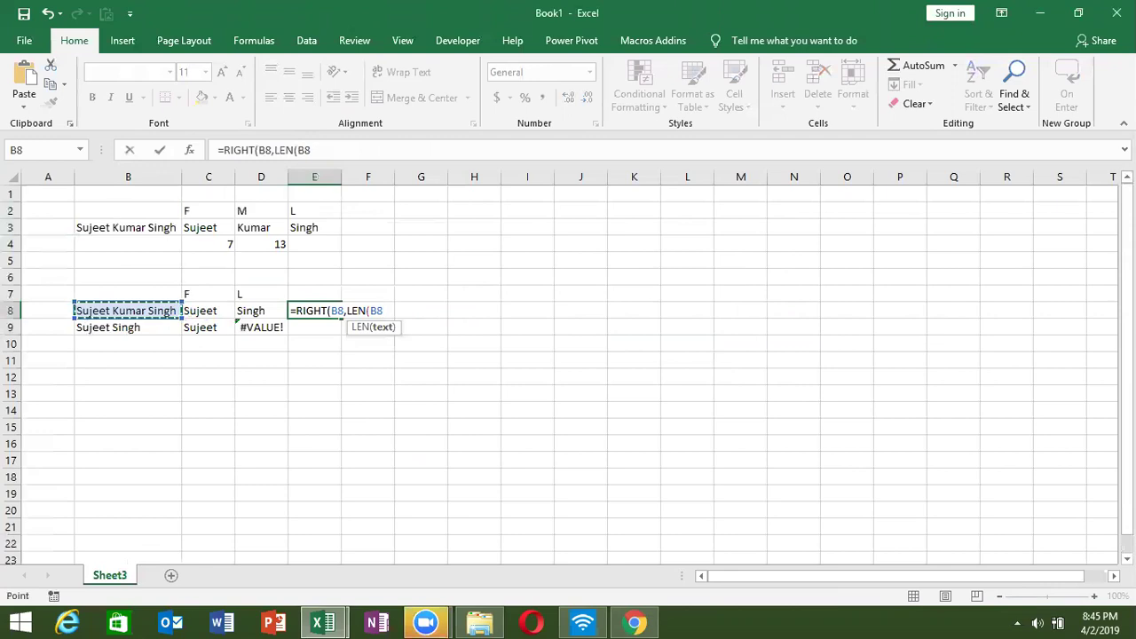
# Complete E8 as =RIGHT(B8,LEN(B8)-FIND(" ",B8,1)), returning Kumar Singh
pyautogui.write(')-findq')
pyautogui.press('BackSpace')
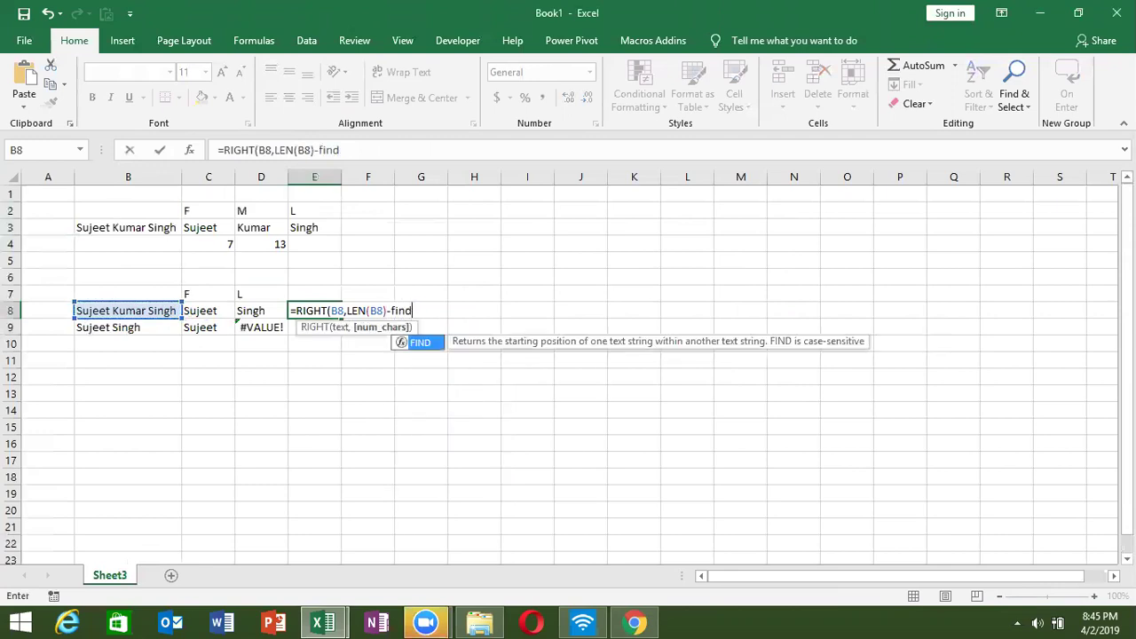
pyautogui.press('Tab')
pyautogui.write('" ",')
pyautogui.press('Left')
pyautogui.press('Left')
pyautogui.press('Left')
pyautogui.write(',1)')
pyautogui.press('Return')
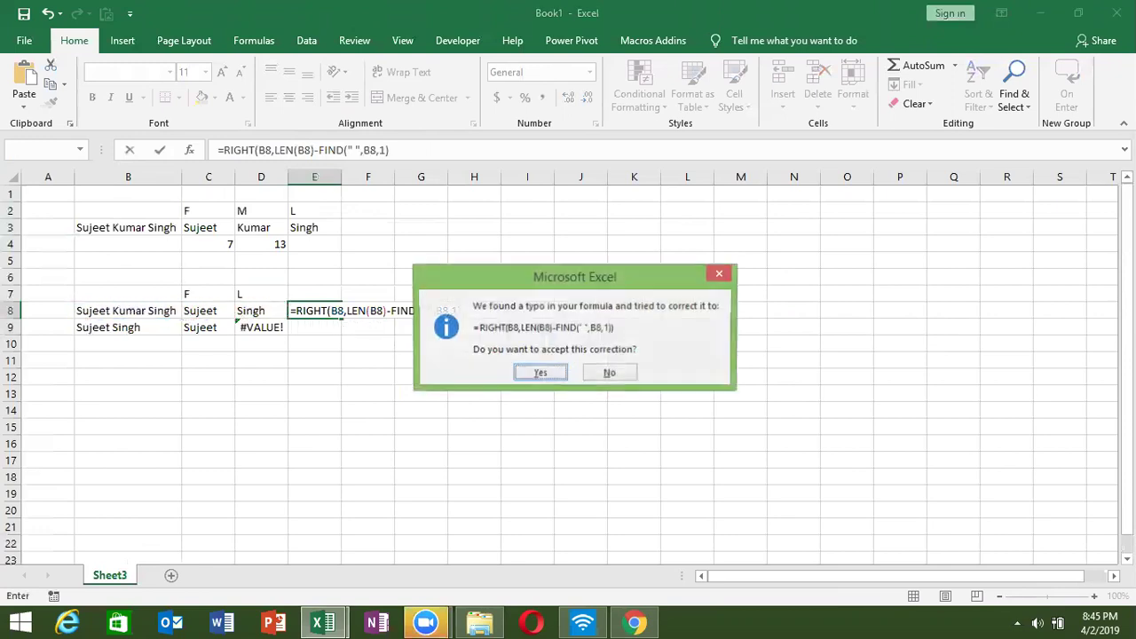
pyautogui.press('Return')
# Fill E8's formula down to E9, which returns Singh
pyautogui.moveTo(342, 319); pyautogui.dragTo(342, 336)
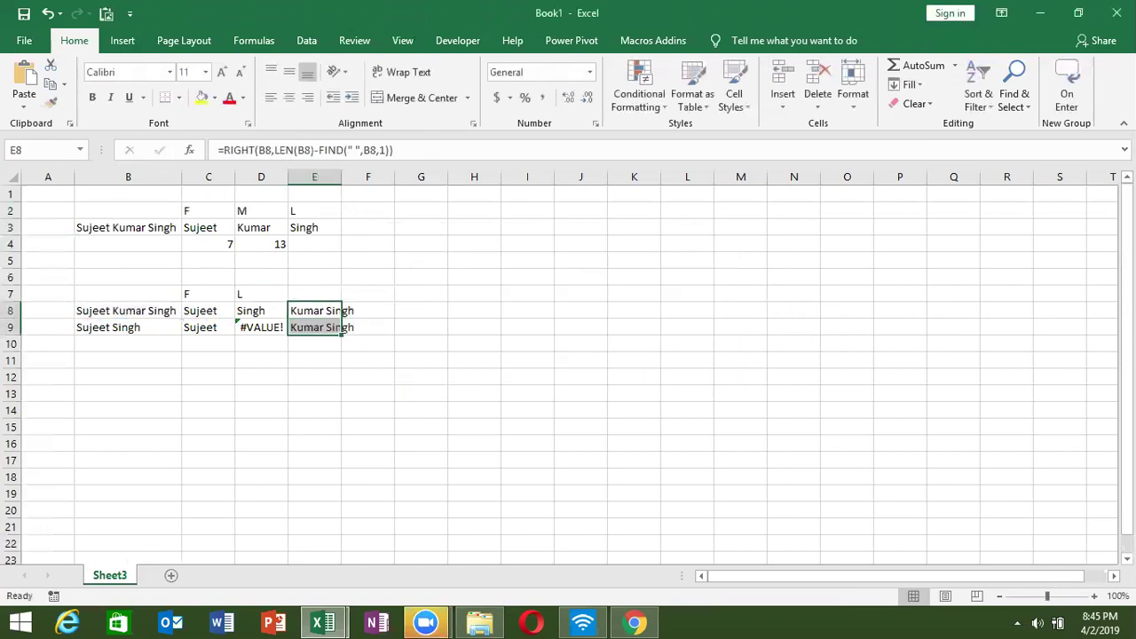
pyautogui.click(314, 311)
pyautogui.click(261, 310)
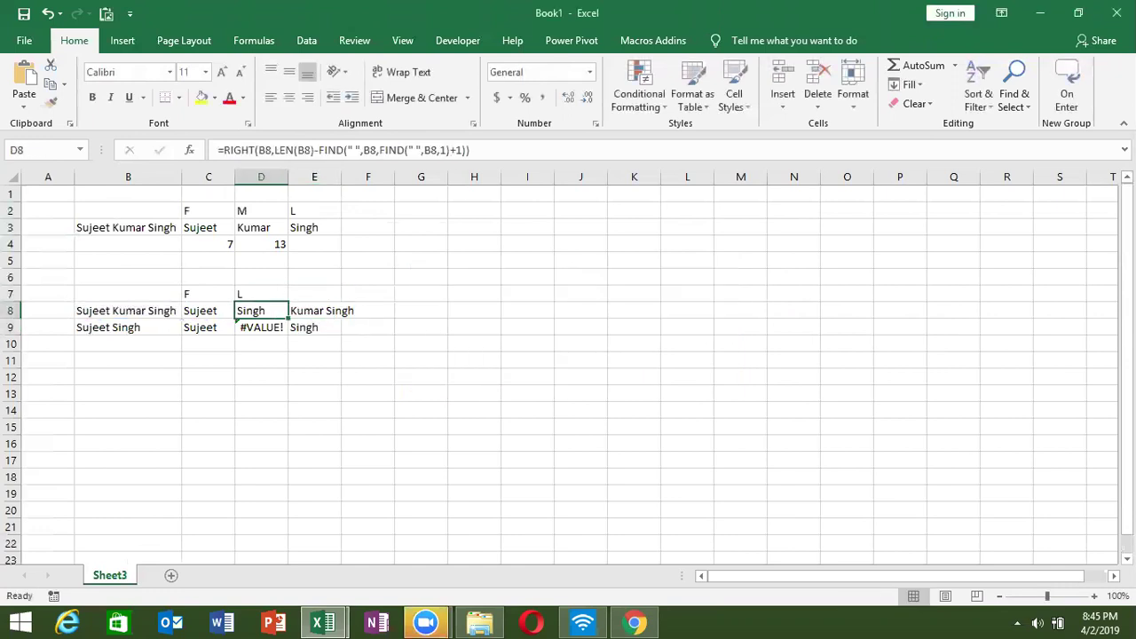
# Wrap D8's last-name formula in IFERROR with a " " fallback
pyautogui.click(230, 150)
pyautogui.press('Left')
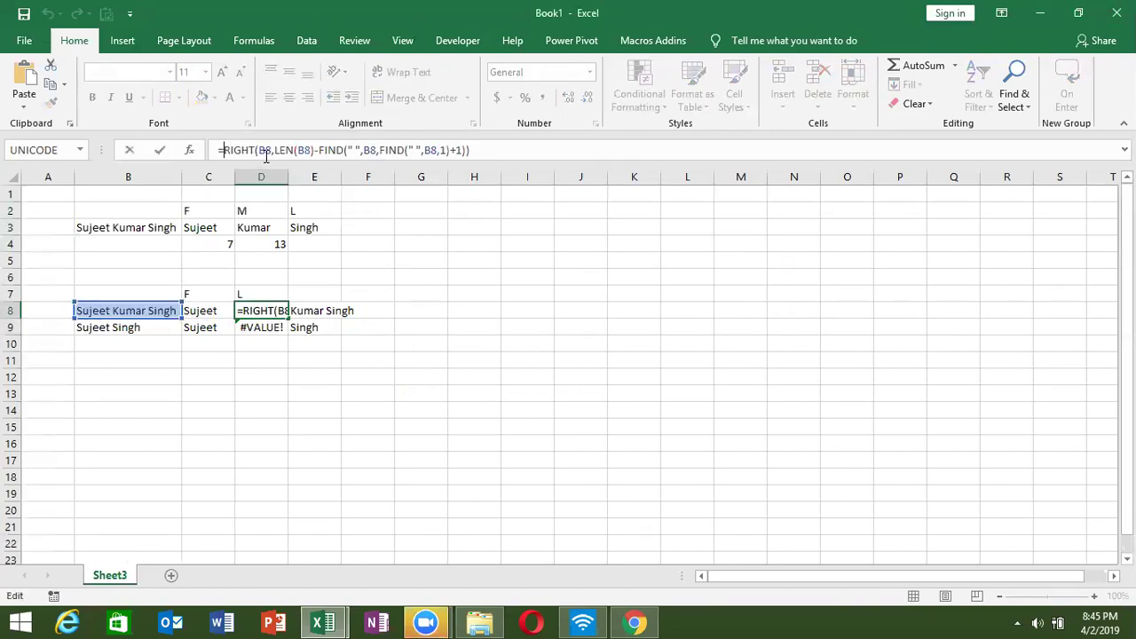
pyautogui.write('IFERROR(')
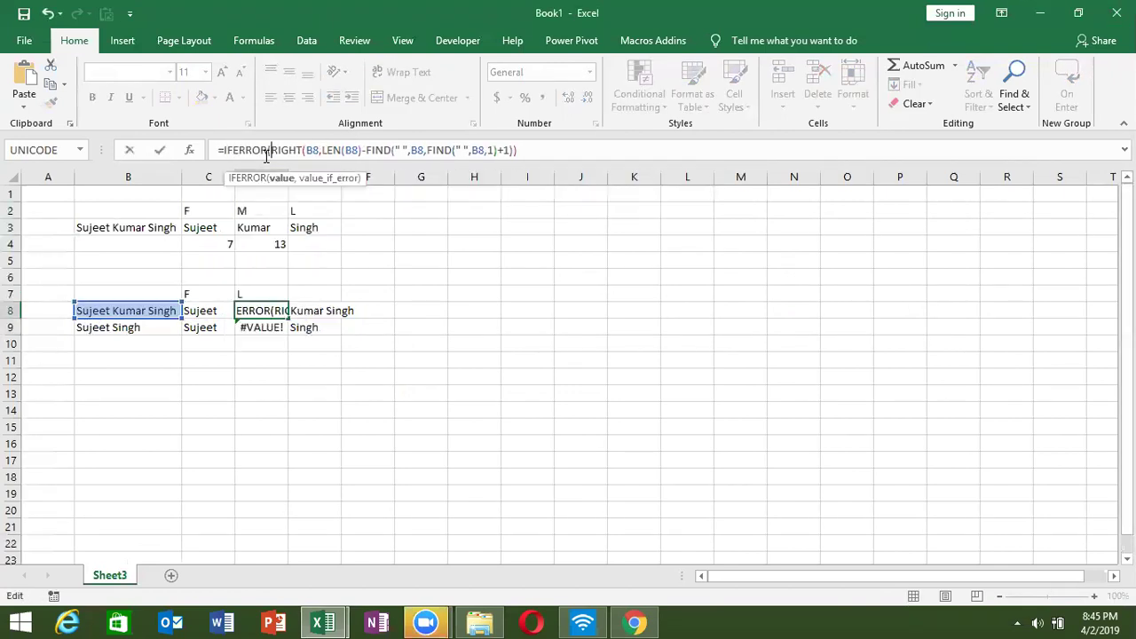
pyautogui.press('Right')
pyautogui.press('Right')
pyautogui.press('Right')
pyautogui.press('Right')
pyautogui.press('Right')
pyautogui.press('Right')
pyautogui.press('Right')
pyautogui.press('Right')
pyautogui.press('Right')
pyautogui.press('Right')
pyautogui.press('Right')
pyautogui.press('Right')
pyautogui.press('Right')
pyautogui.write('," "')
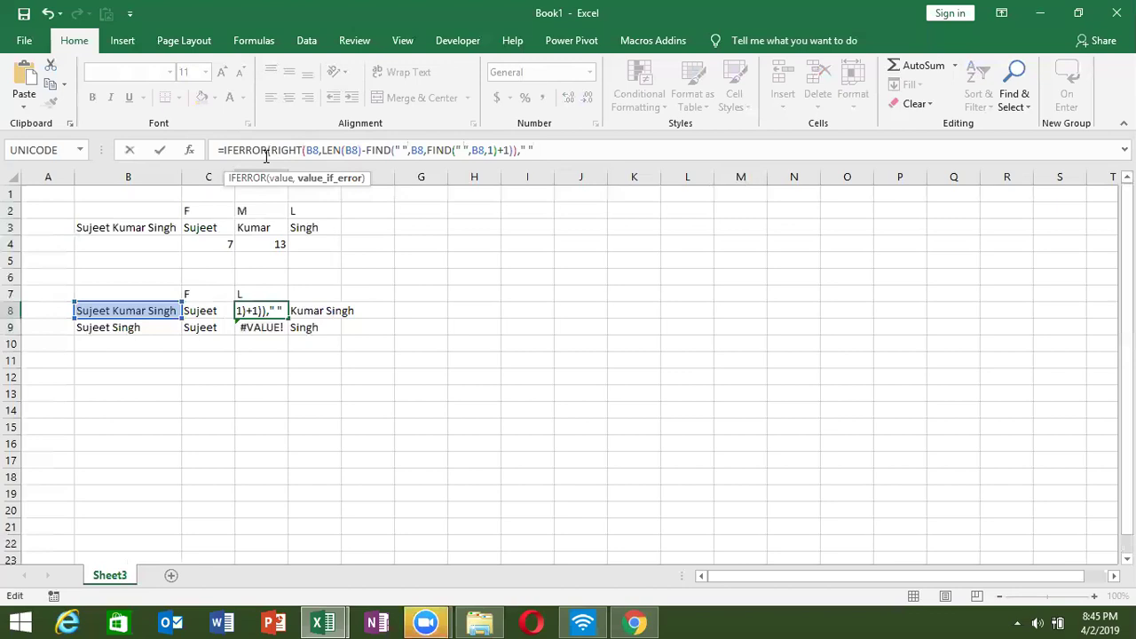
pyautogui.write(')')
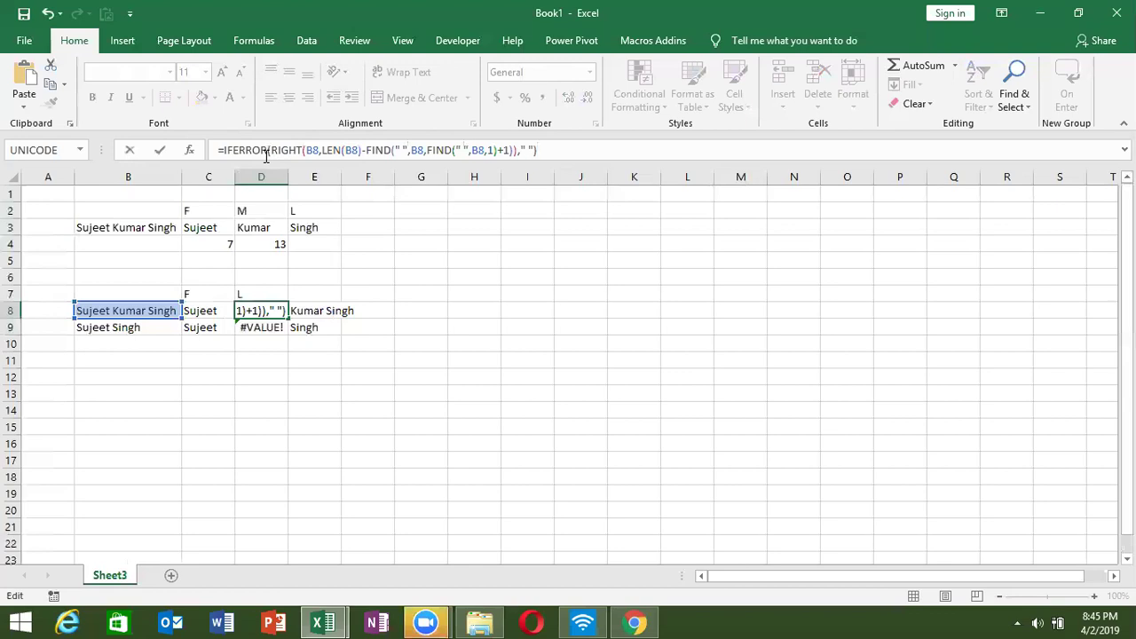
pyautogui.press('Return')
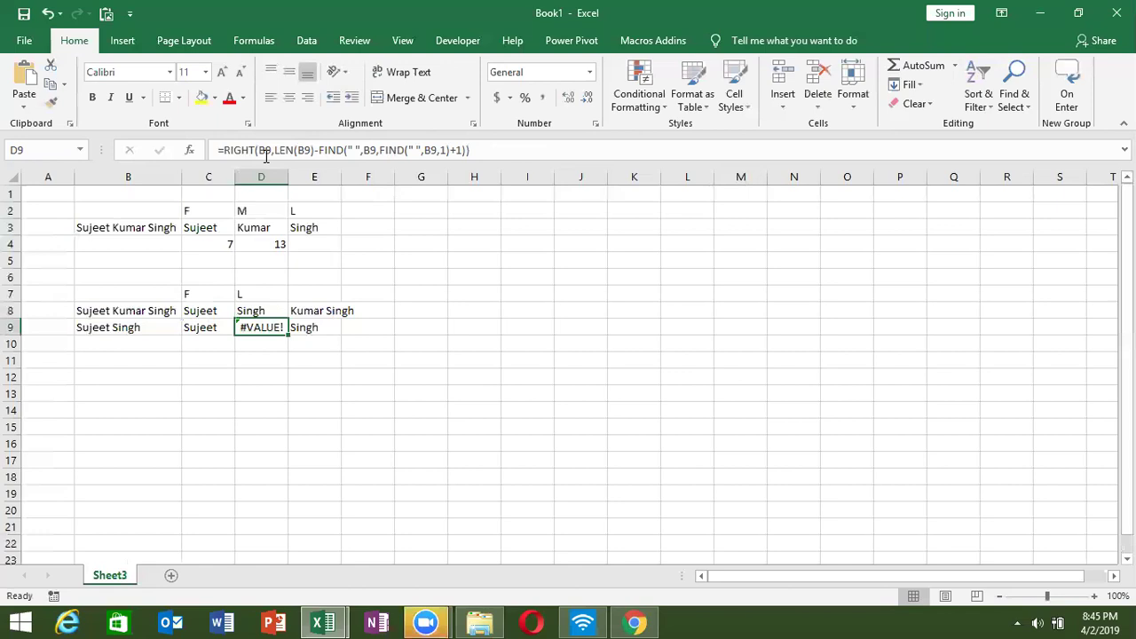
# Review the D9, E9 and E8 formulas and copy E8's formula text
pyautogui.press('Return')
pyautogui.press('Up')
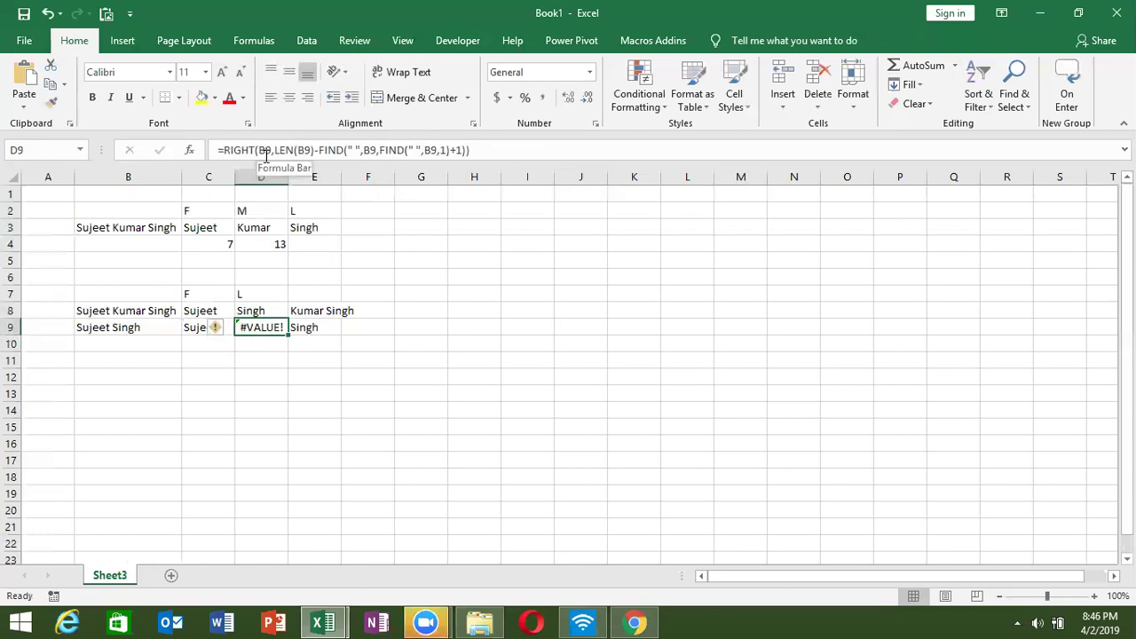
pyautogui.click(303, 329)
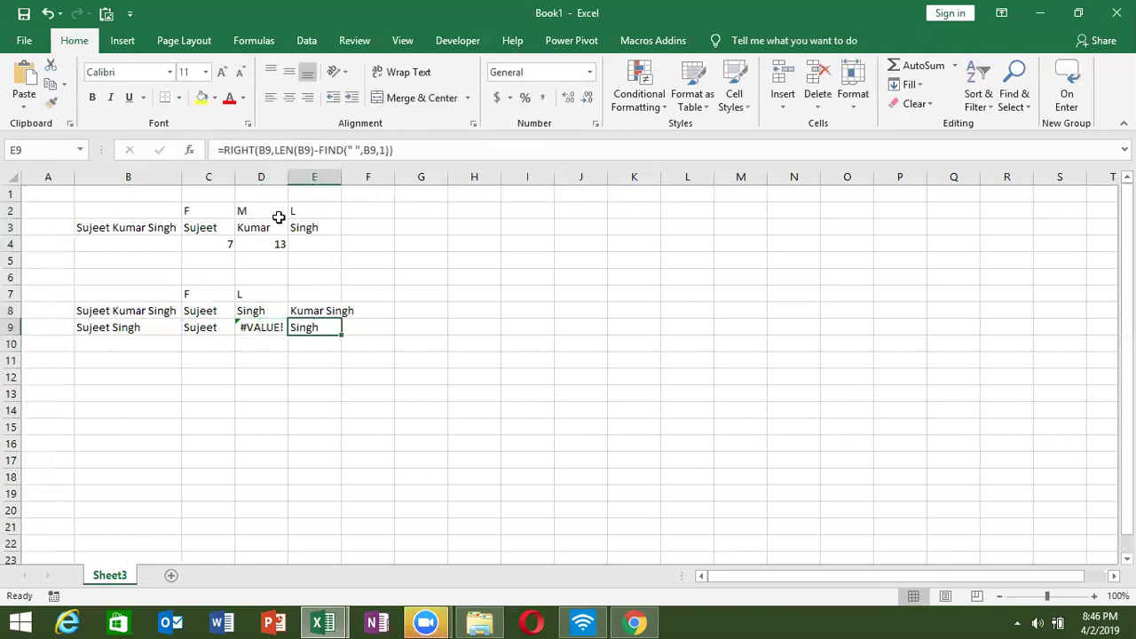
pyautogui.click(324, 310)
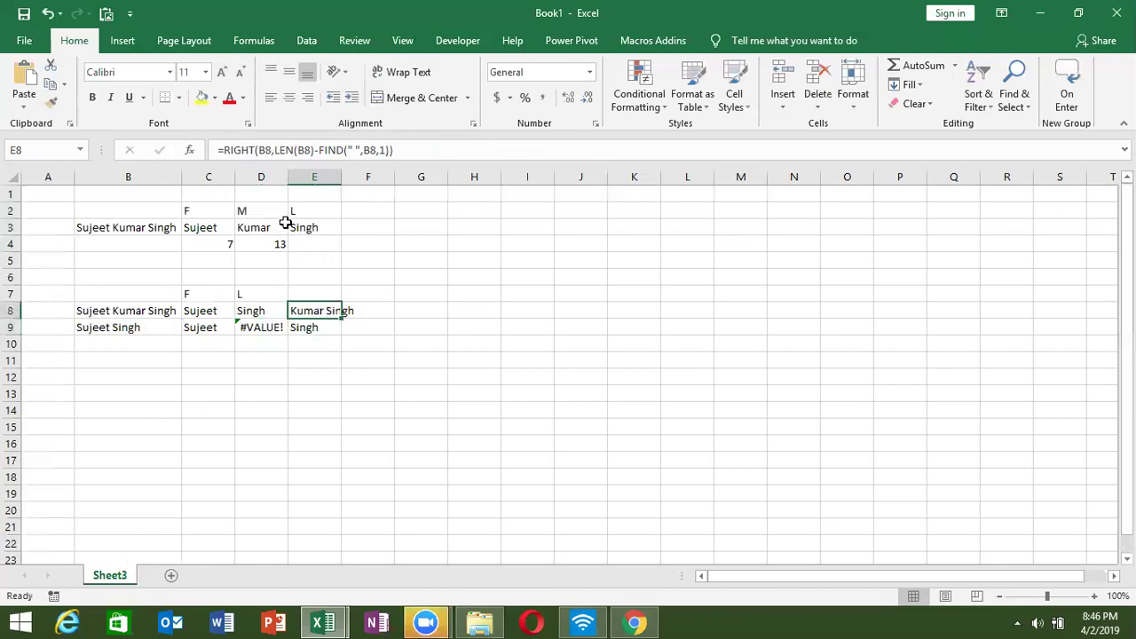
pyautogui.moveTo(222, 151); pyautogui.dragTo(408, 155)
pyautogui.hotkey('ctrl', 'c')
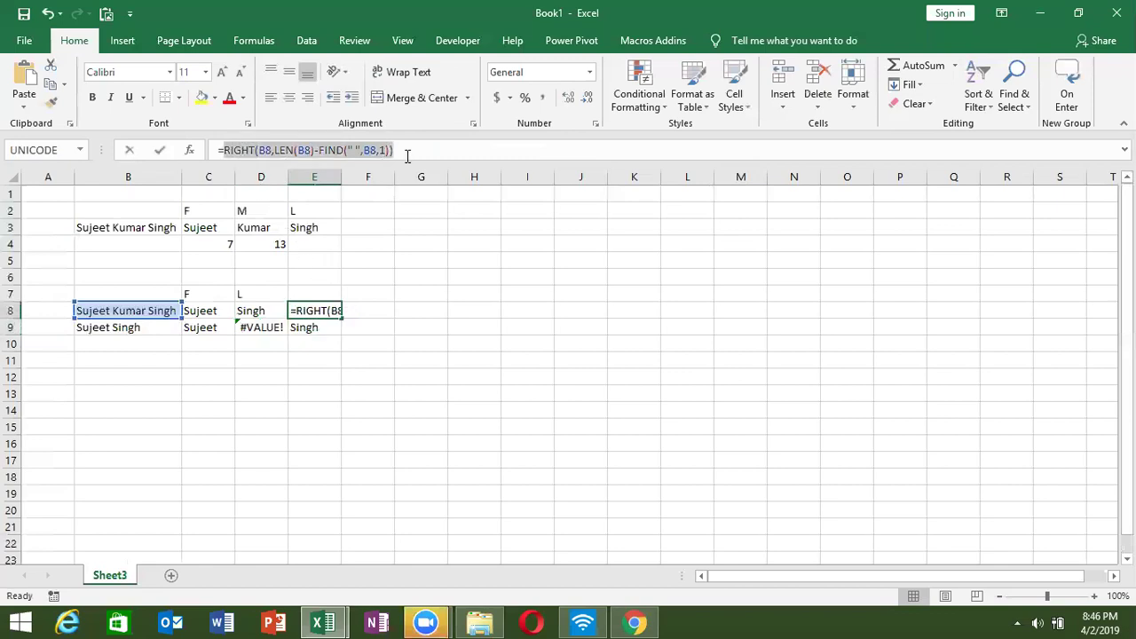
pyautogui.press('Escape')
# Replace D8's blank IFERROR fallback with the pasted RIGHT(B8,LEN(B8)-FIND(" ",B8,1)) formula
pyautogui.click(275, 304)
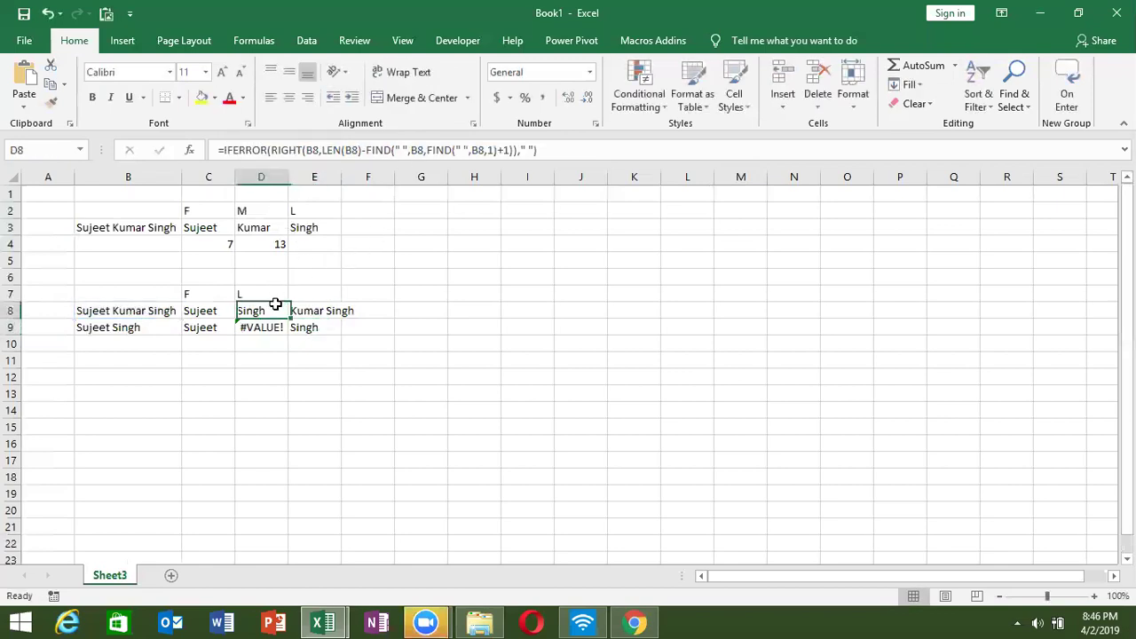
pyautogui.click(583, 154)
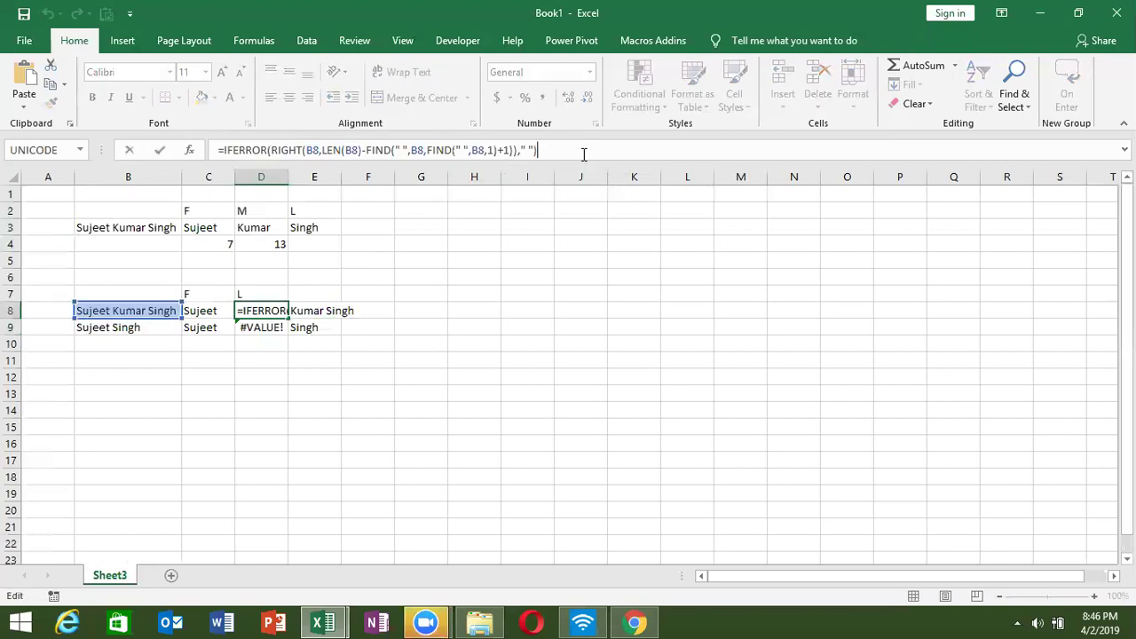
pyautogui.press('BackSpace')
pyautogui.press('BackSpace')
pyautogui.press('BackSpace')
pyautogui.press('BackSpace')
pyautogui.hotkey('ctrl', 'v')
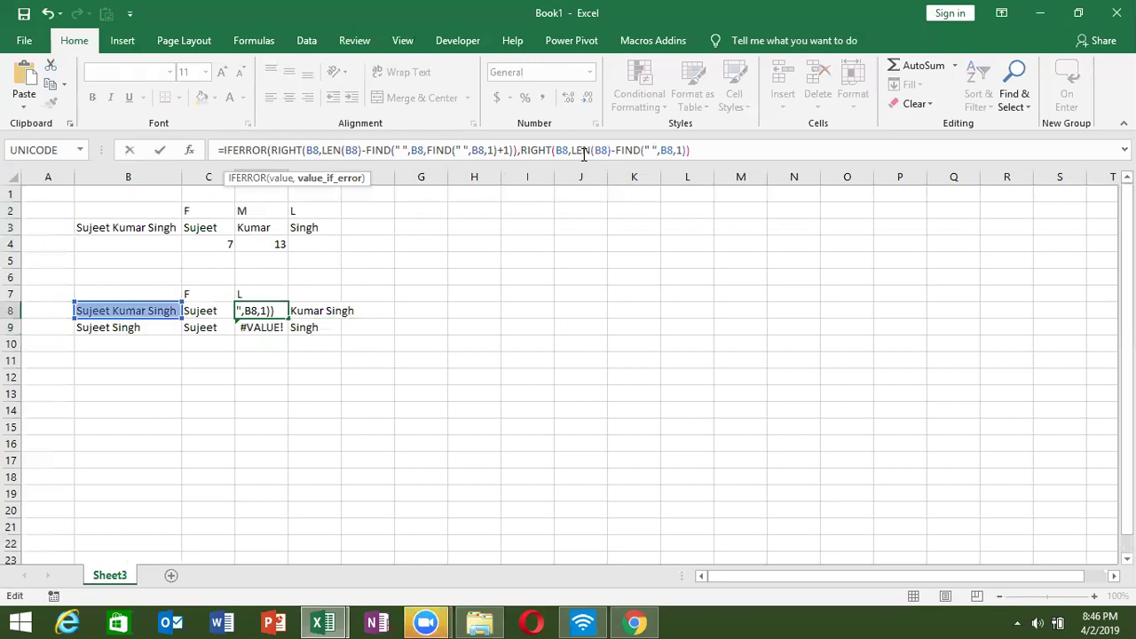
pyautogui.write(')')
pyautogui.press('Return')
# Fill the updated formula into D9 with Ctrl+D so it shows Singh
pyautogui.press('Up')
pyautogui.hotkey('shift', 'Down')
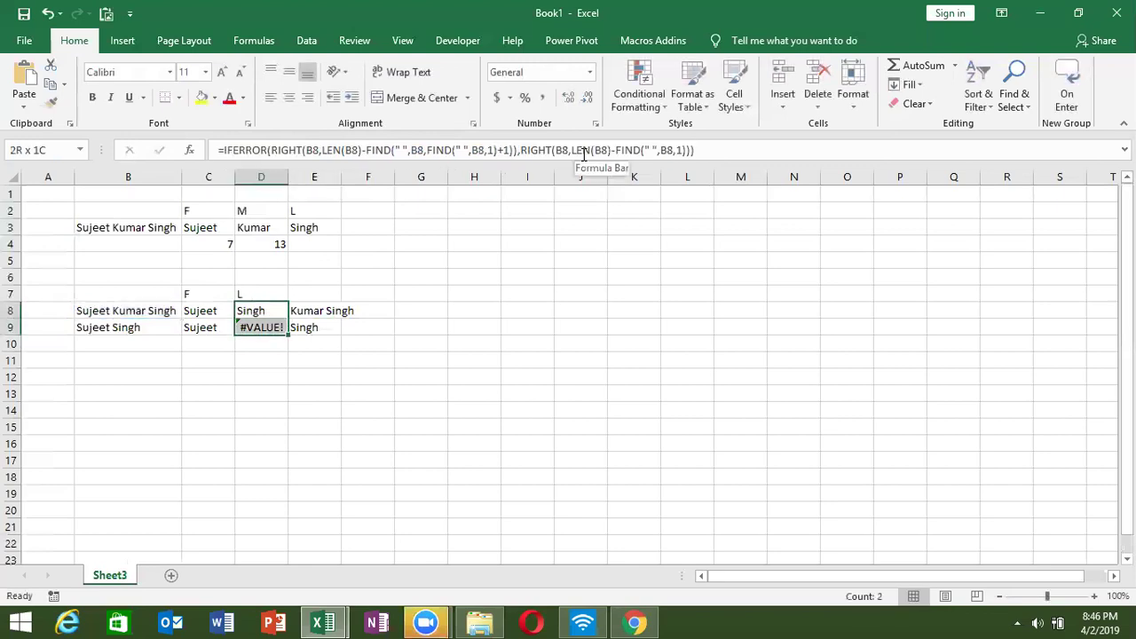
pyautogui.hotkey('ctrl', 'd')
pyautogui.press('Right')
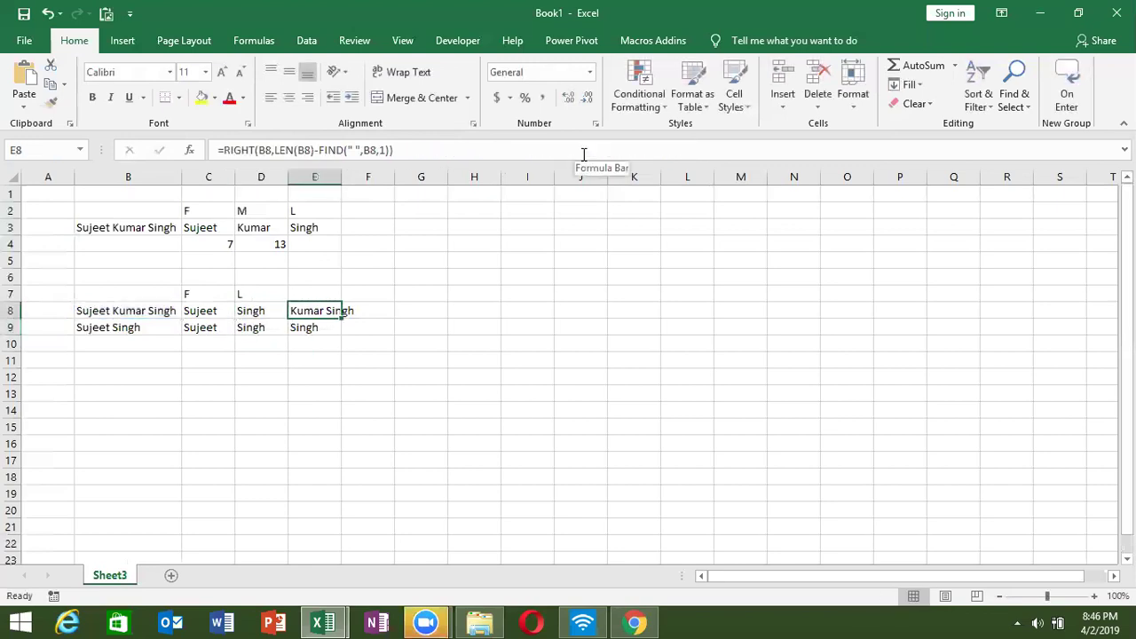
pyautogui.hotkey('shift', 'Down')
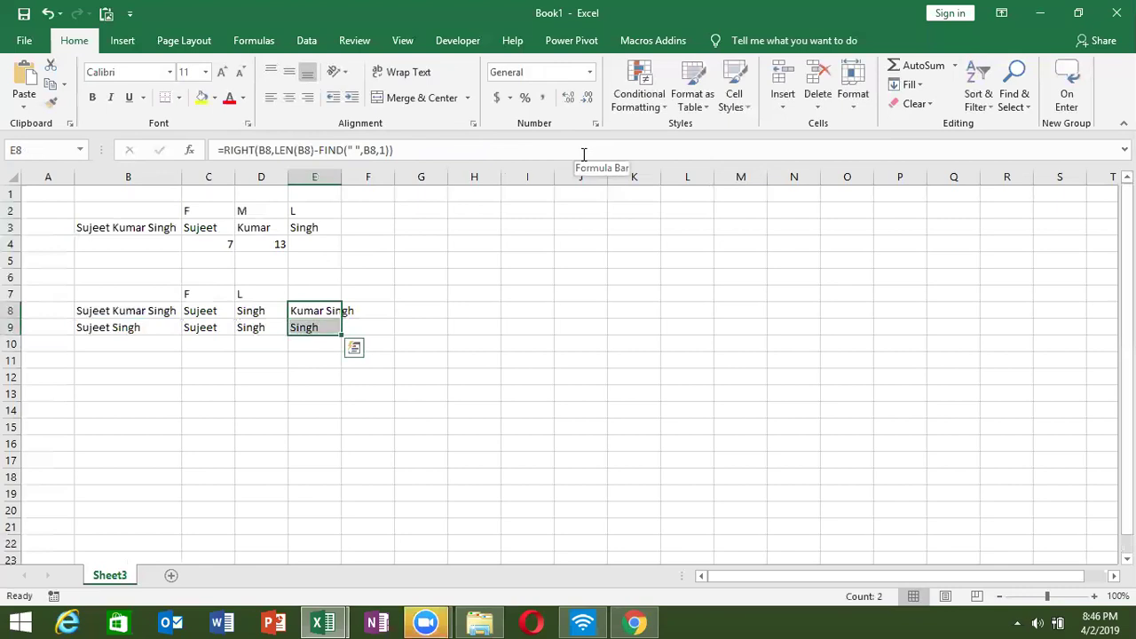
pyautogui.press('Down')
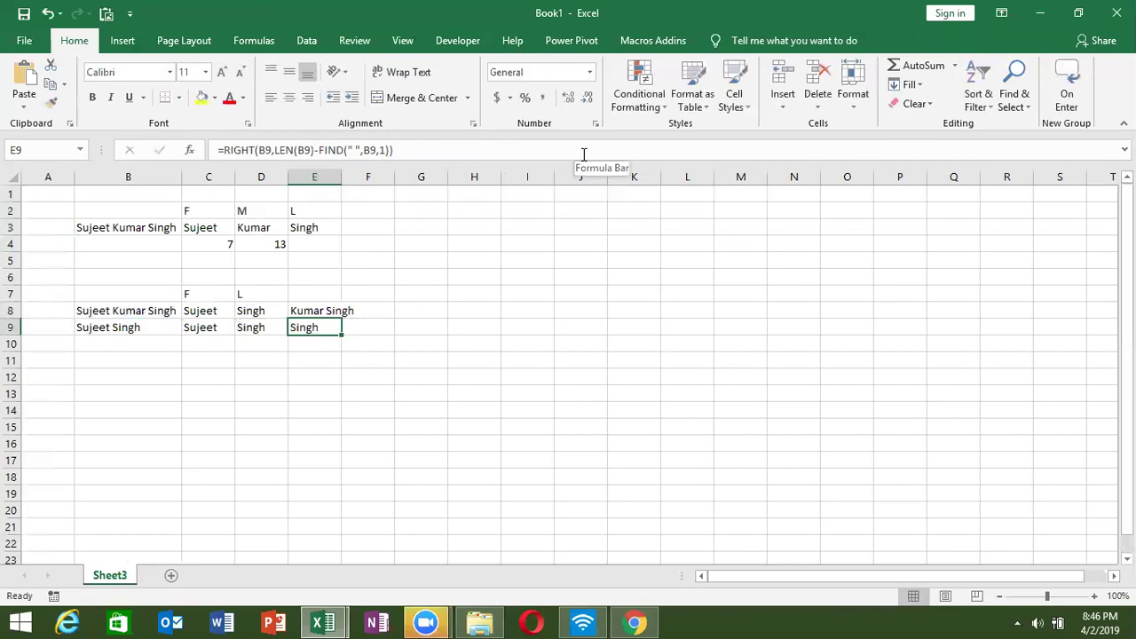
pyautogui.press('Left')
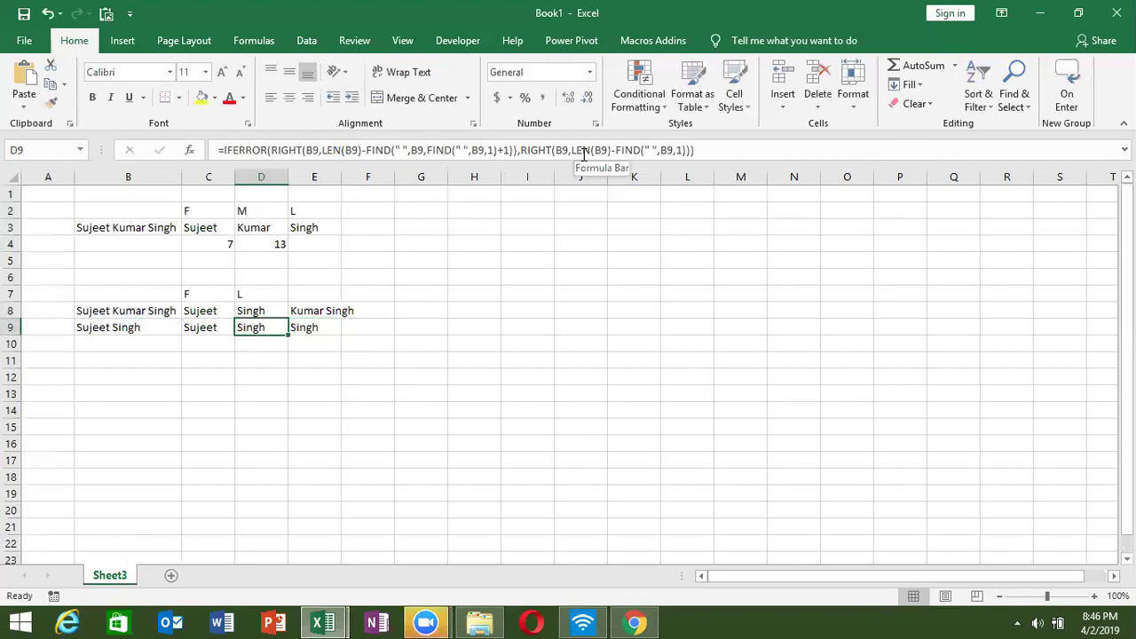
pyautogui.press('Up')
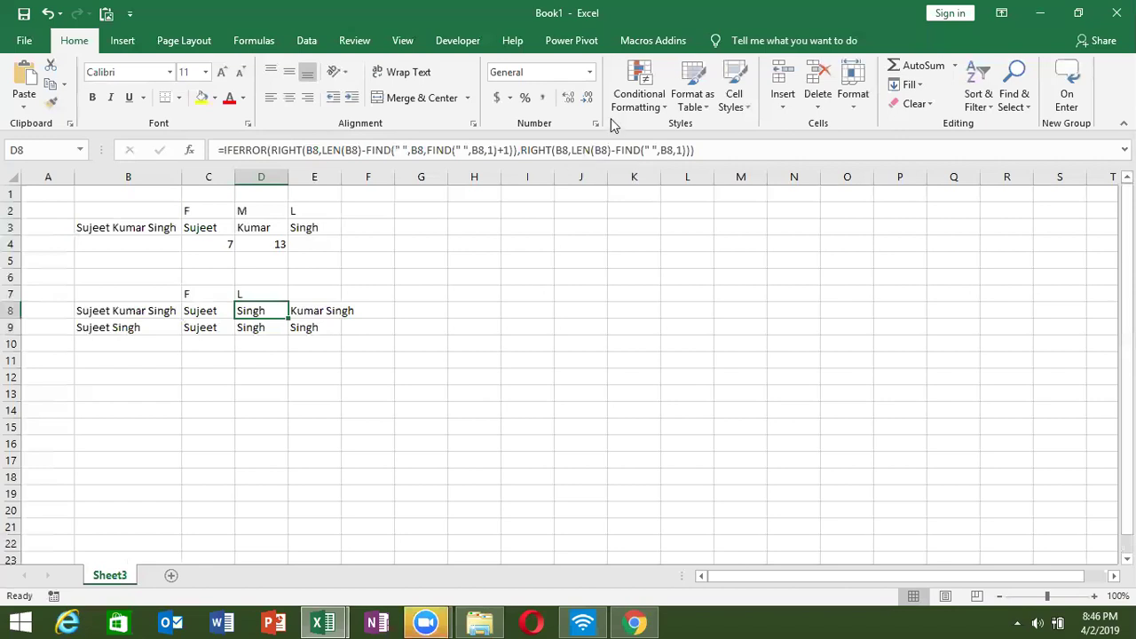
pyautogui.press('Up')
pyautogui.press('Up')
pyautogui.press('Up')
pyautogui.press('Up')
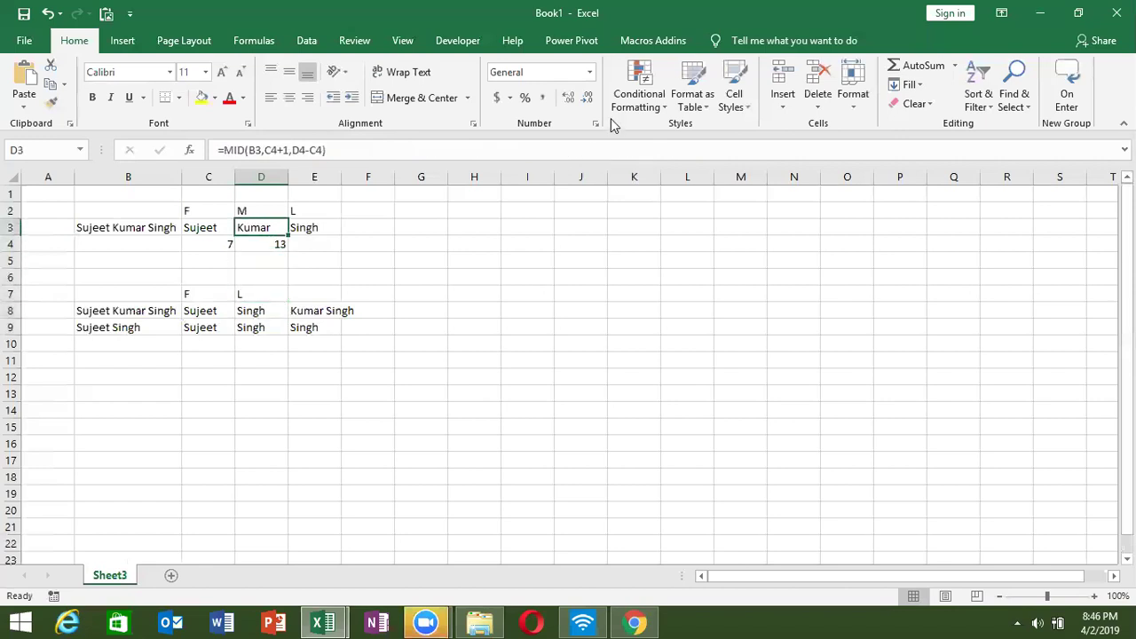
pyautogui.press('Down')
pyautogui.press('Down')
pyautogui.press('Down')
pyautogui.press('Down')
pyautogui.press('Up')
pyautogui.press('Up')
pyautogui.press('Up')
pyautogui.press('Up')
pyautogui.press('Down')
pyautogui.press('Up')
pyautogui.hotkey('shift', 'Down')
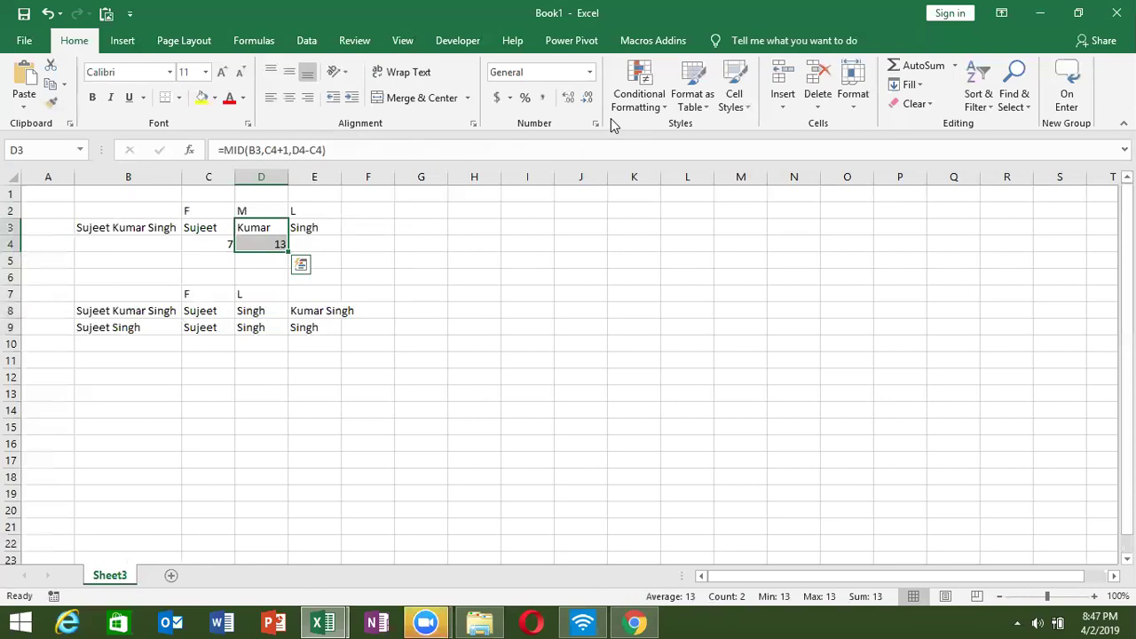
pyautogui.press('Down')
pyautogui.press('Down')
pyautogui.press('Down')
pyautogui.press('Down')
pyautogui.press('Down')
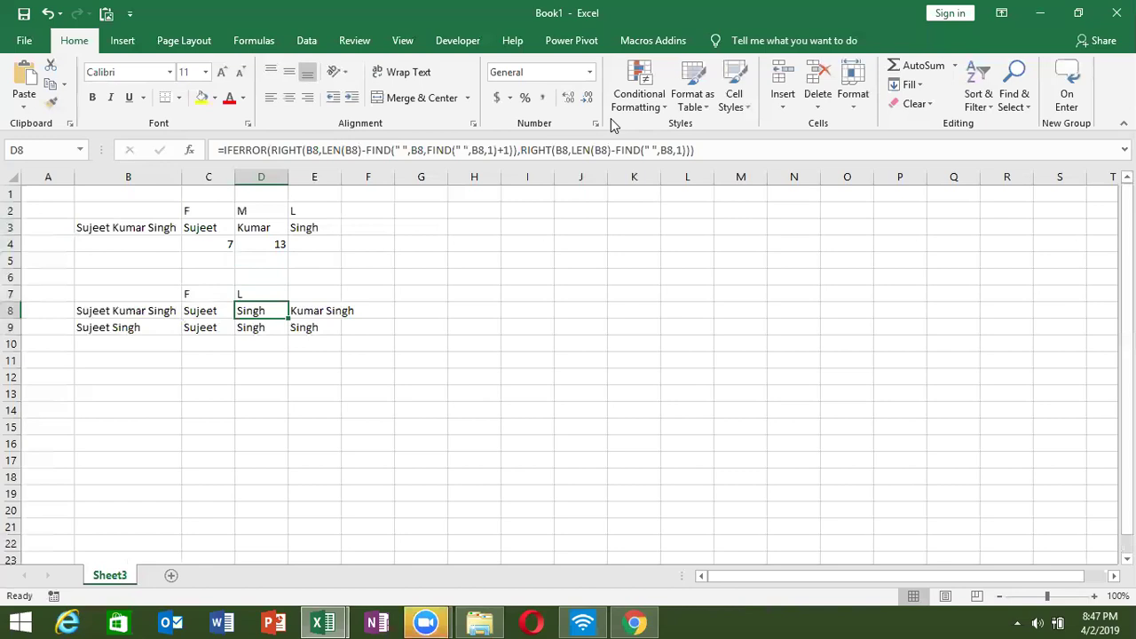
pyautogui.press('Up')
pyautogui.press('Up')
pyautogui.press('Up')
pyautogui.press('Up')
pyautogui.press('Up')
pyautogui.hotkey('shift', 'Down')
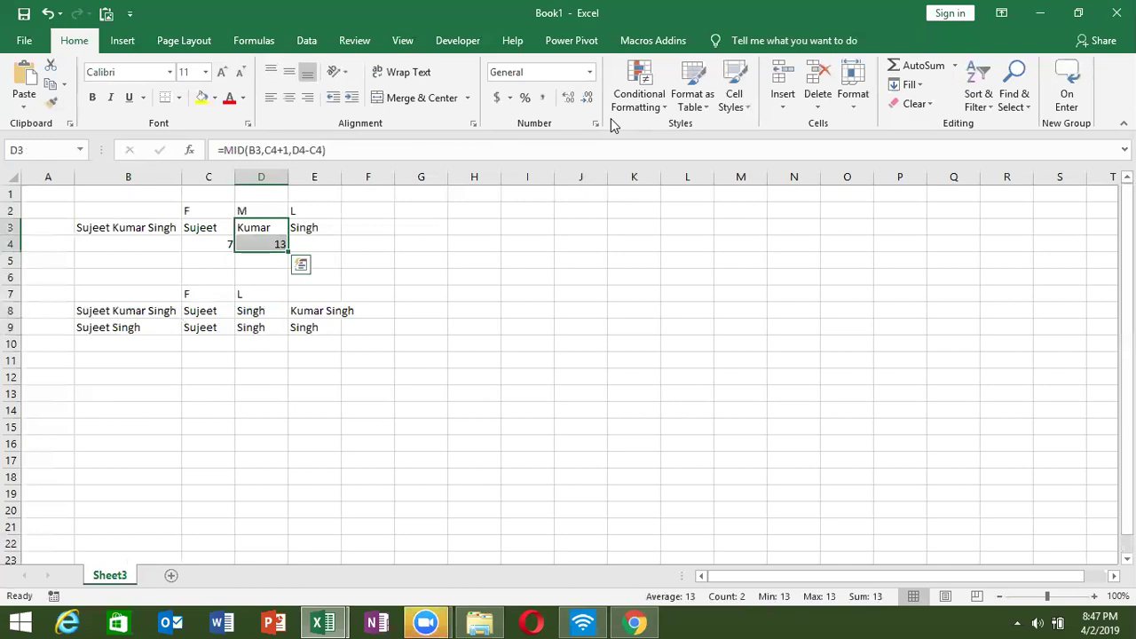
pyautogui.press('Up')
pyautogui.press('Down')
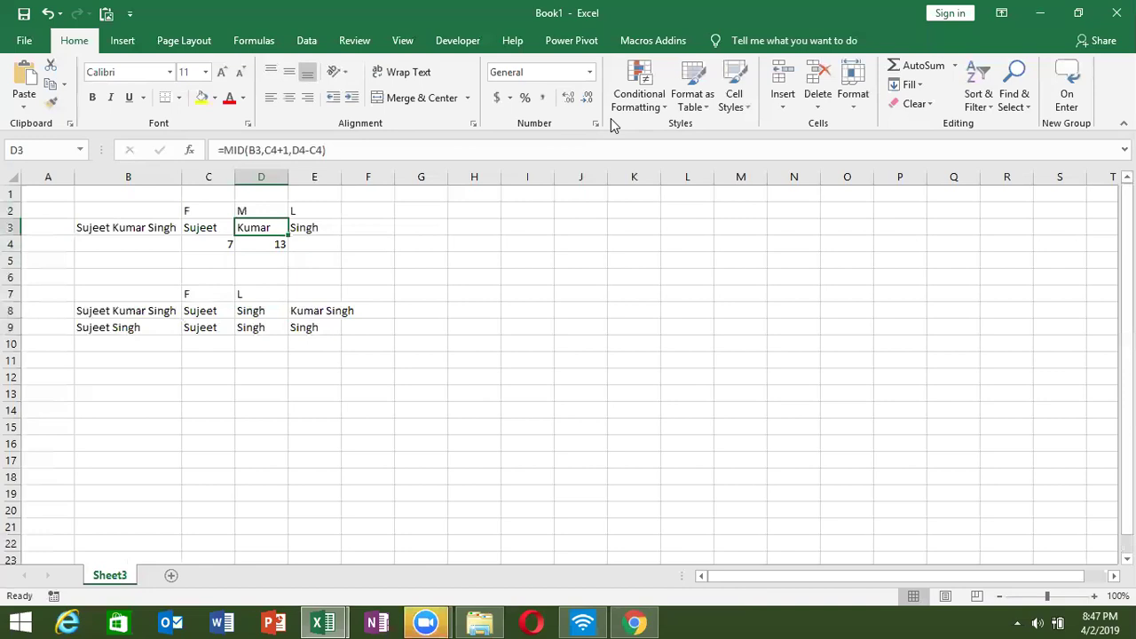
pyautogui.press('Down')
pyautogui.press('Down')
pyautogui.press('Down')
pyautogui.press('Down')
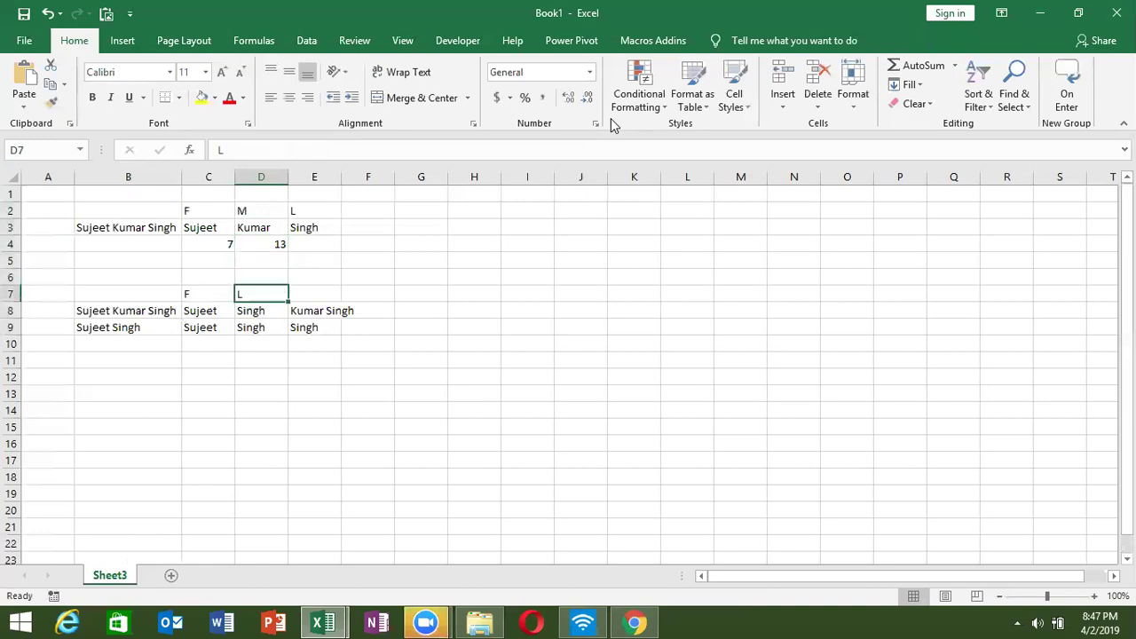
pyautogui.press('Down')
pyautogui.press('Down')
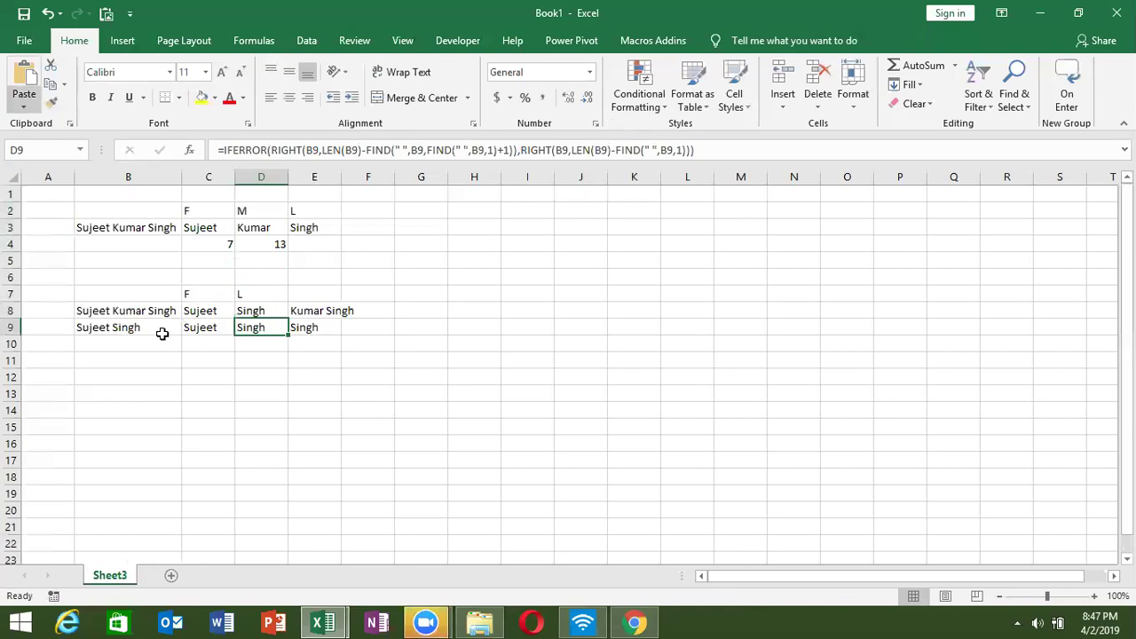
pyautogui.click(124, 377)
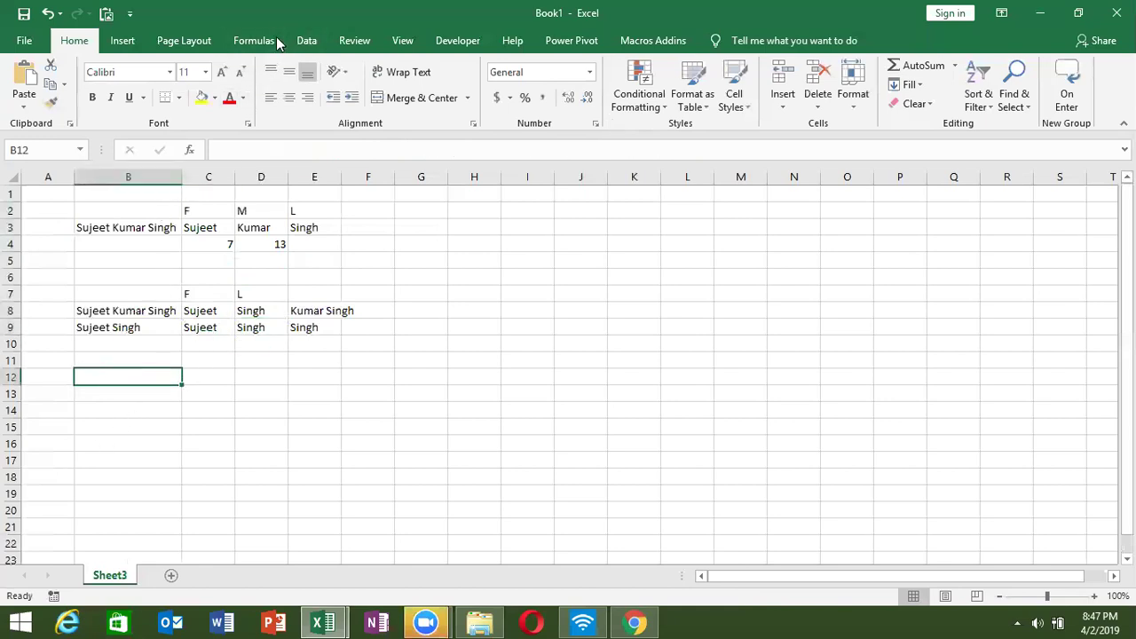
# Glance at the Text function list, then enter 1254 in B13
pyautogui.click(243, 39)
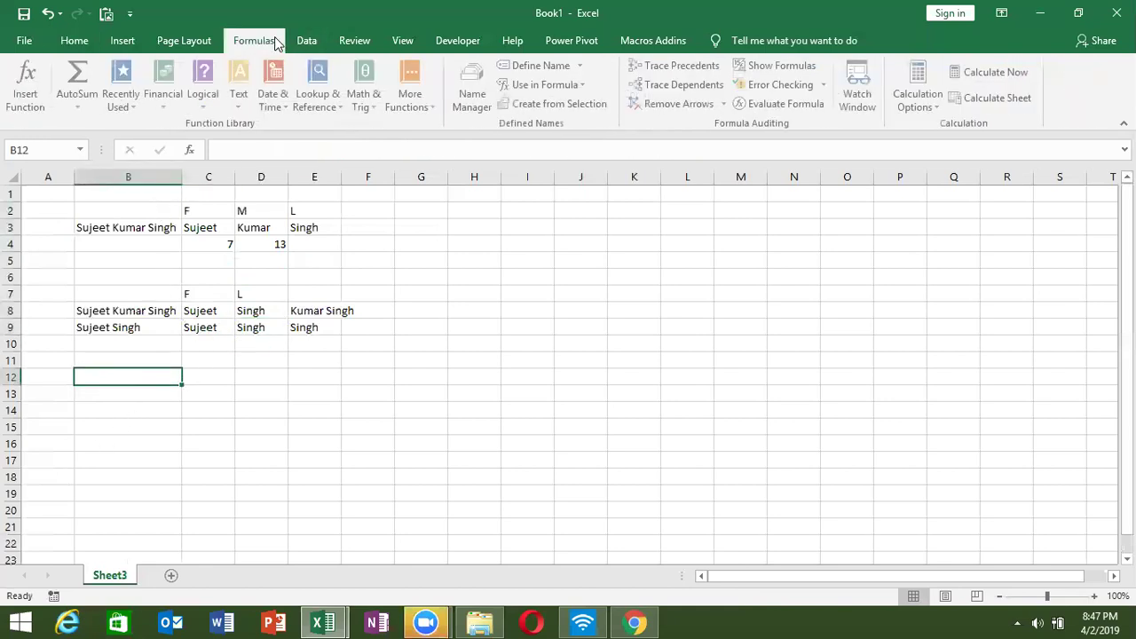
pyautogui.click(236, 103)
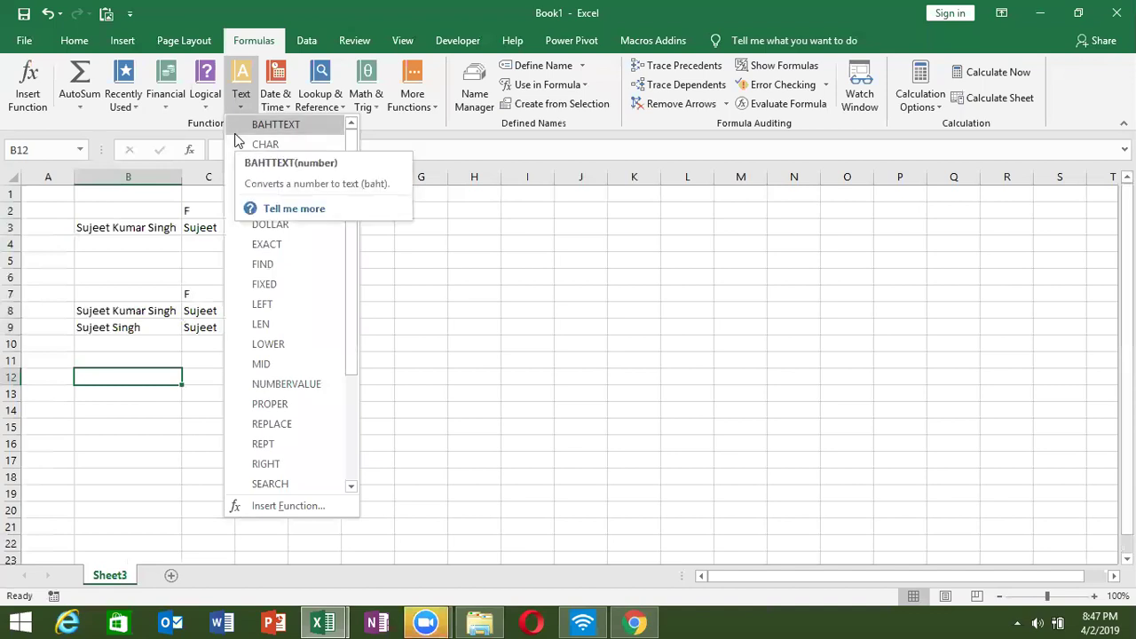
pyautogui.press('Escape')
pyautogui.press('Down')
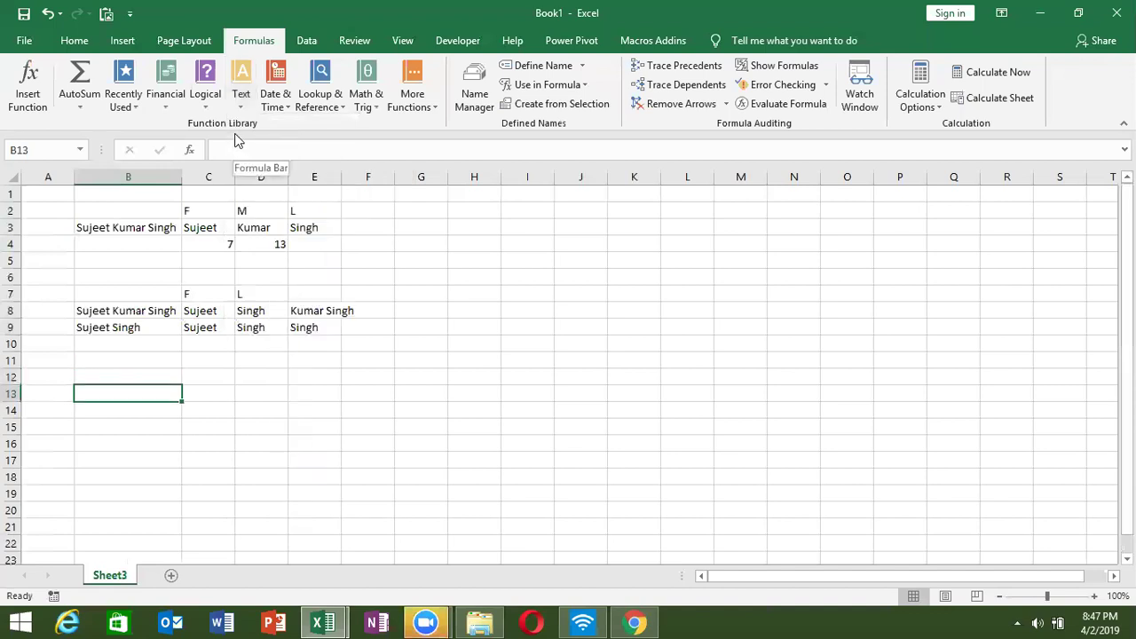
pyautogui.write('1')
pyautogui.write('254')
pyautogui.press('Return')
# Try number, currency and percentage formats on B13, then reset it to General
pyautogui.press('Up')
pyautogui.hotkey('ctrl', 'shift', '1')
pyautogui.hotkey('ctrl', 'shift', '2')
pyautogui.hotkey('ctrl', 'shift', '4')
pyautogui.hotkey('ctrl', 'shift', '5')
pyautogui.hotkey('ctrl', 'shift', '1')
pyautogui.hotkey('ctrl', 'shift', '~')
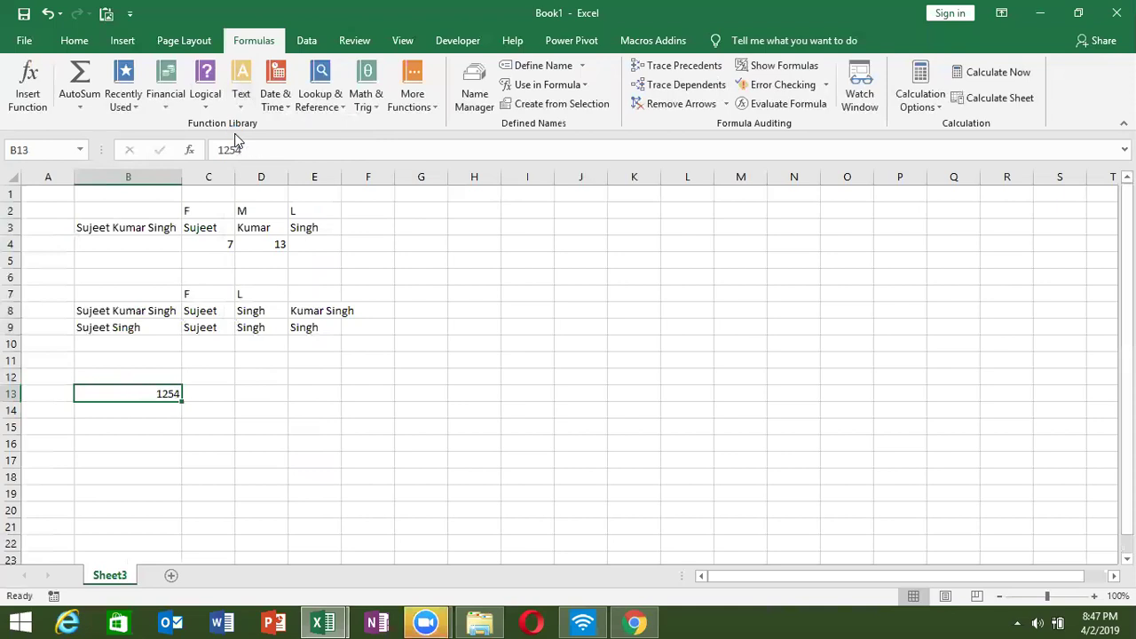
# Enter =DOLLAR(B13) in C13, showing $1,254.00
pyautogui.press('Right')
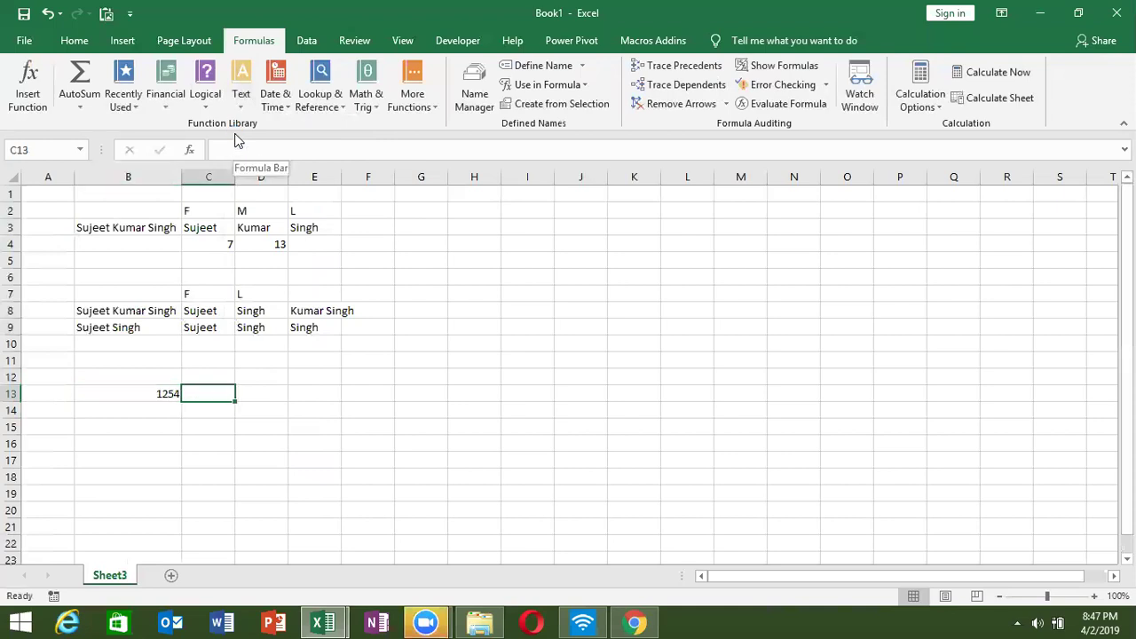
pyautogui.write('=')
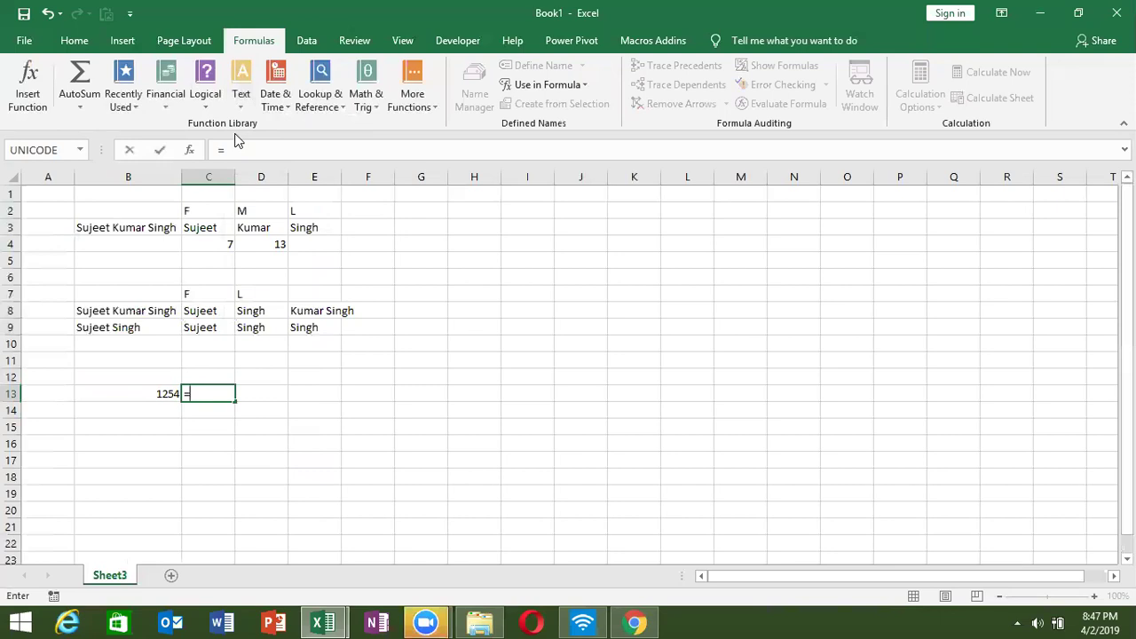
pyautogui.write('dol')
pyautogui.press('Tab')
pyautogui.press('Left')
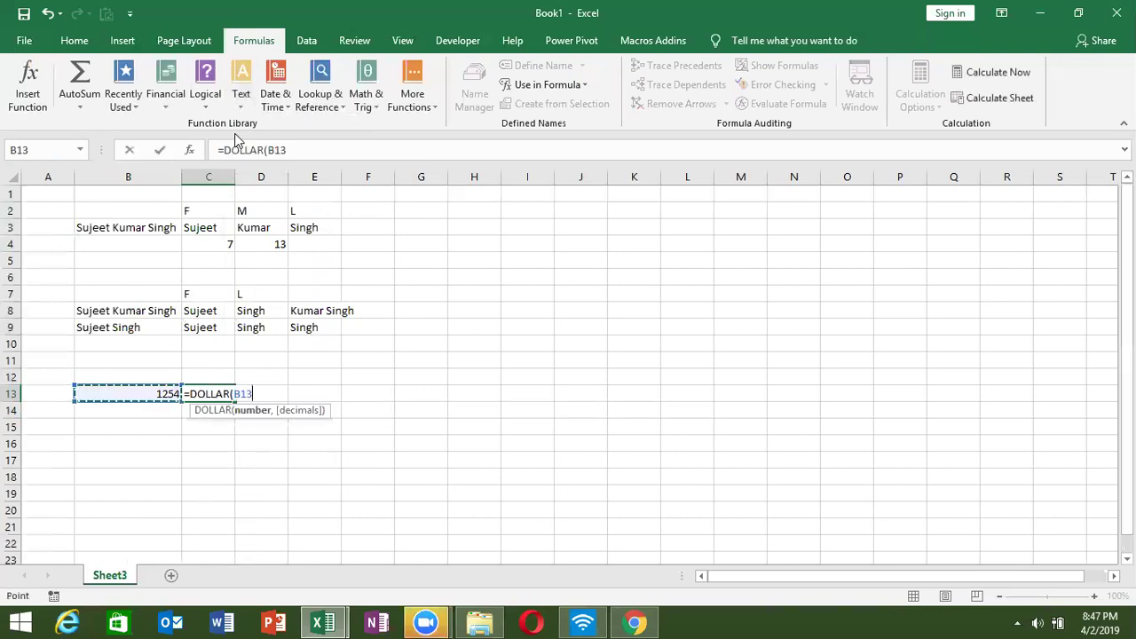
pyautogui.press('Return')
pyautogui.press('Up')
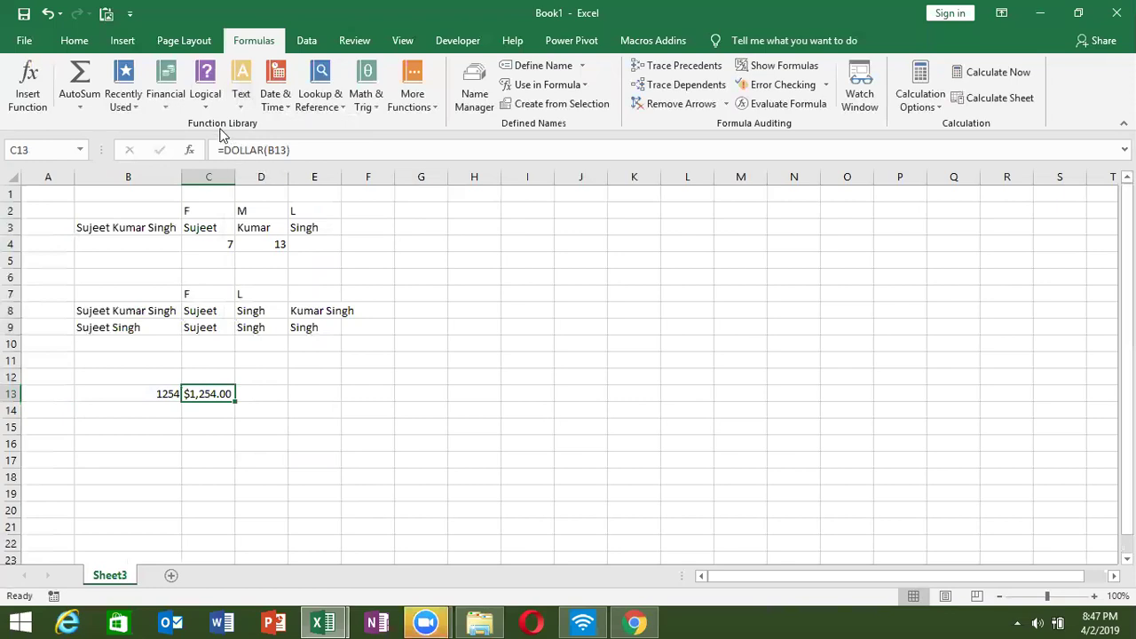
pyautogui.click(76, 41)
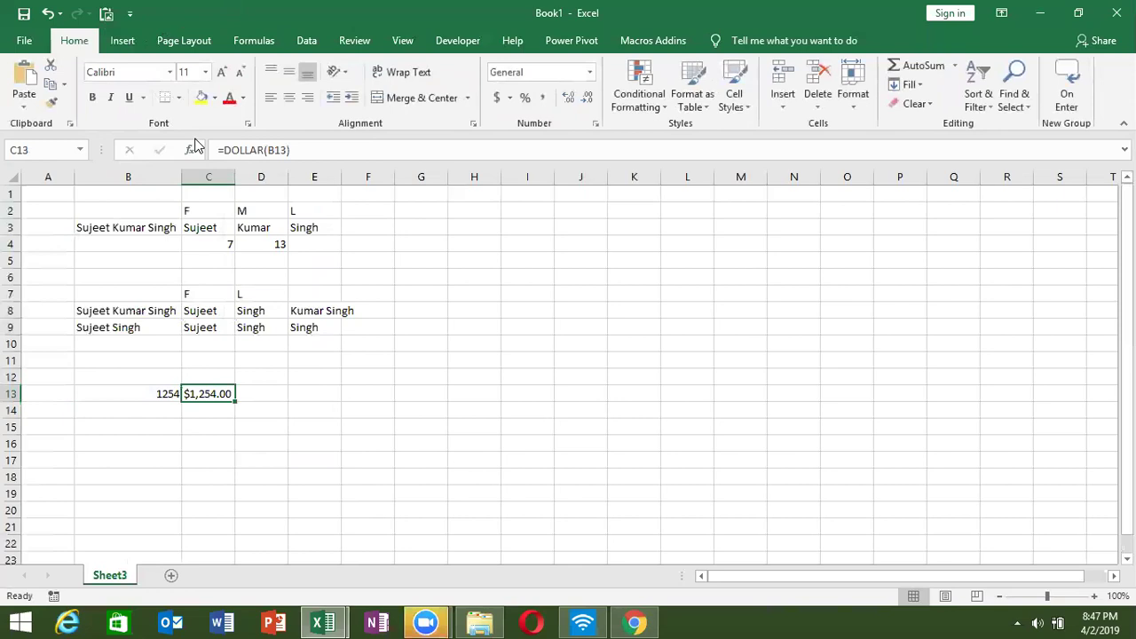
# Enter =FIXED(B13) in D13 so it shows 1,254.00 without a currency symbol
pyautogui.press('Right')
pyautogui.write('=')
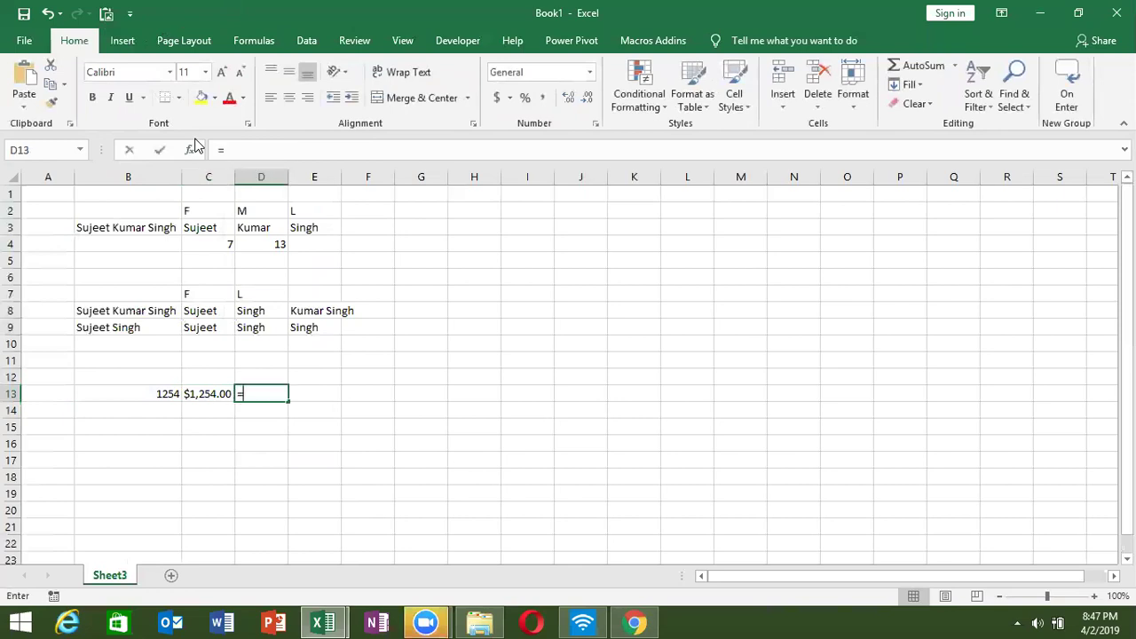
pyautogui.write('fi')
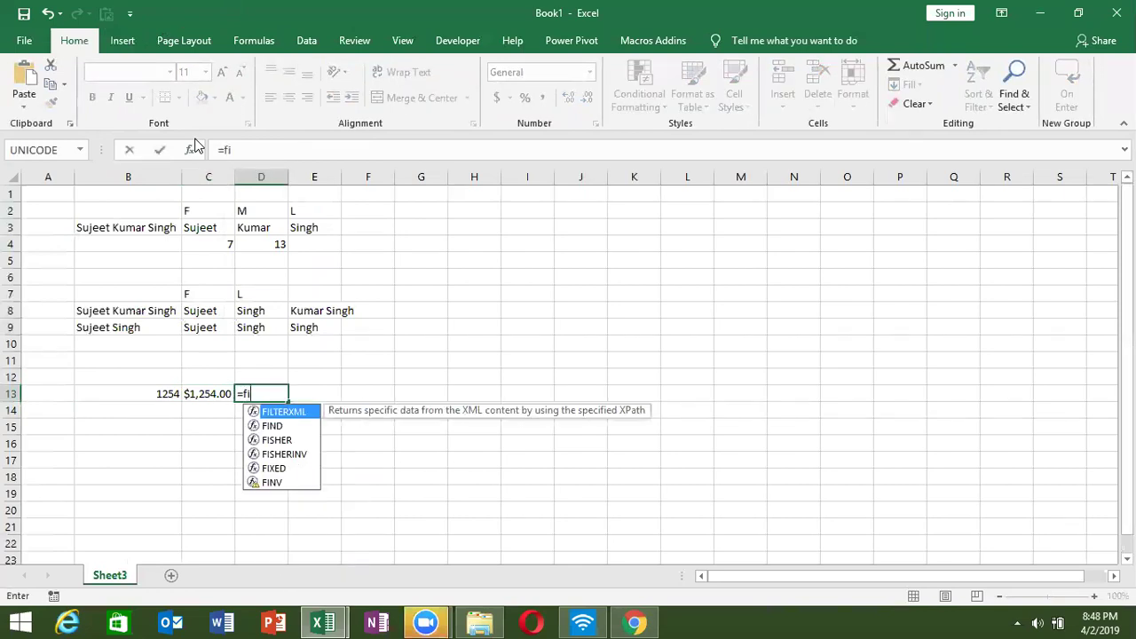
pyautogui.write('x')
pyautogui.press('Tab')
pyautogui.press('Left')
pyautogui.press('Left')
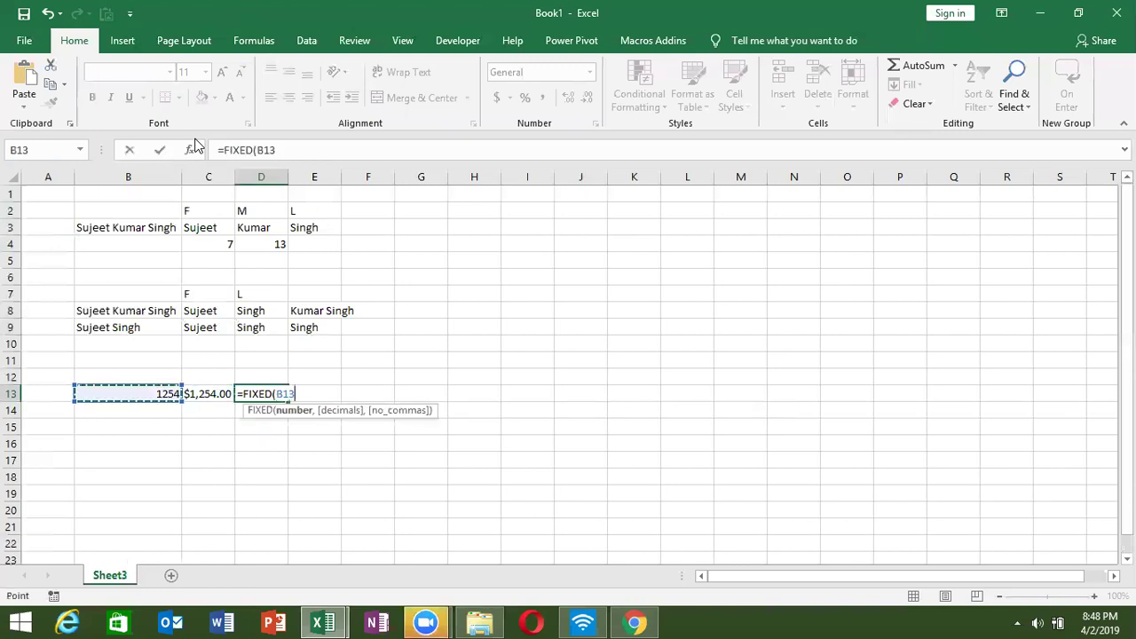
pyautogui.hotkey('ctrl', 'Return')
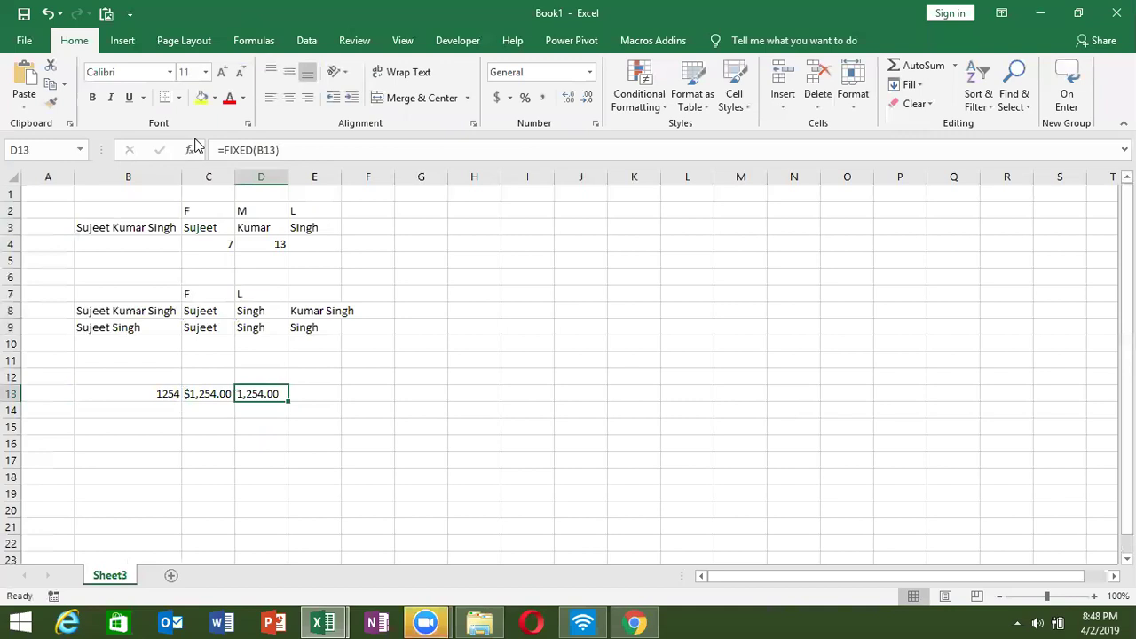
pyautogui.press('Down')
pyautogui.press('Down')
pyautogui.press('Left')
pyautogui.press('Left')
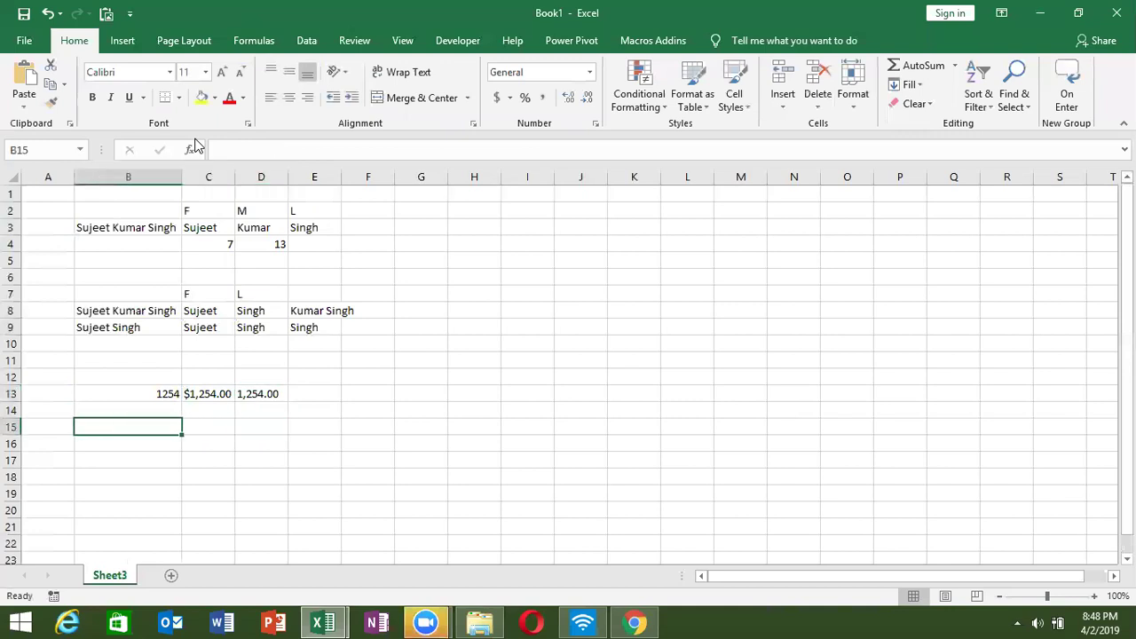
# Enter Ram in B15 and ram in C15
pyautogui.write('R')
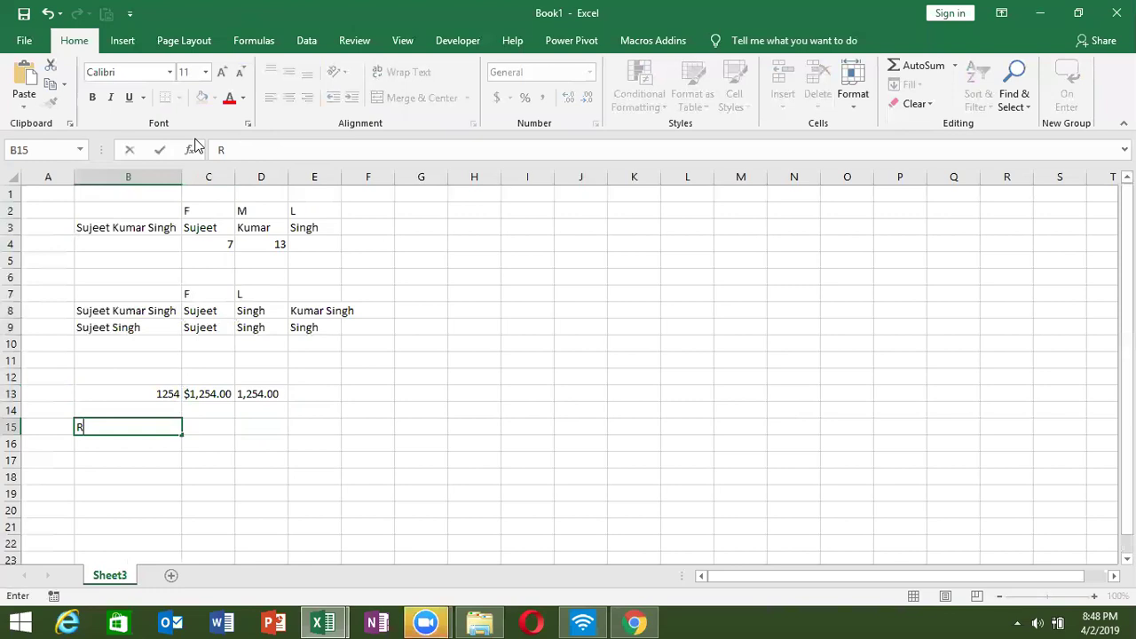
pyautogui.write('am')
pyautogui.press('Tab')
pyautogui.write('r')
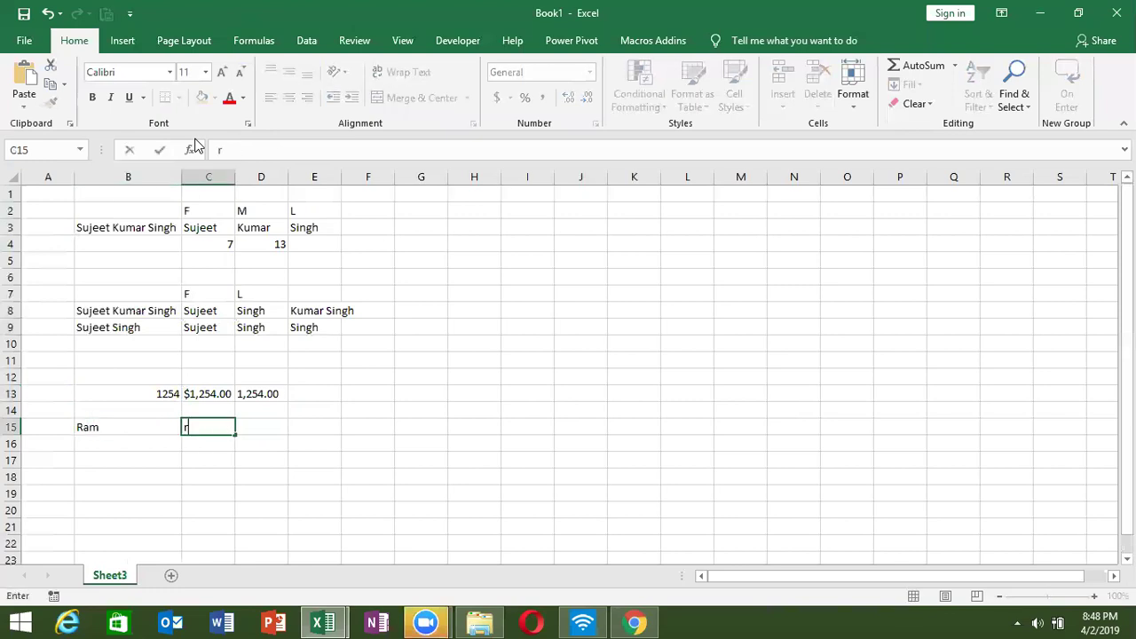
pyautogui.write('am')
pyautogui.press('Tab')
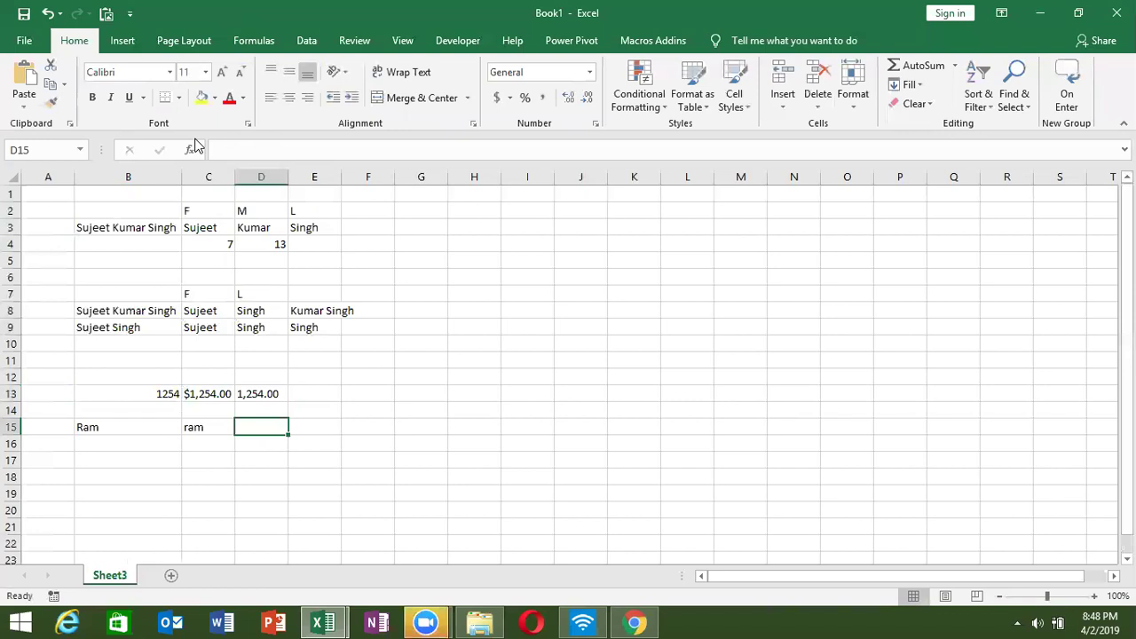
# Enter =B15=C15 in D15, which returns TRUE
pyautogui.write('=')
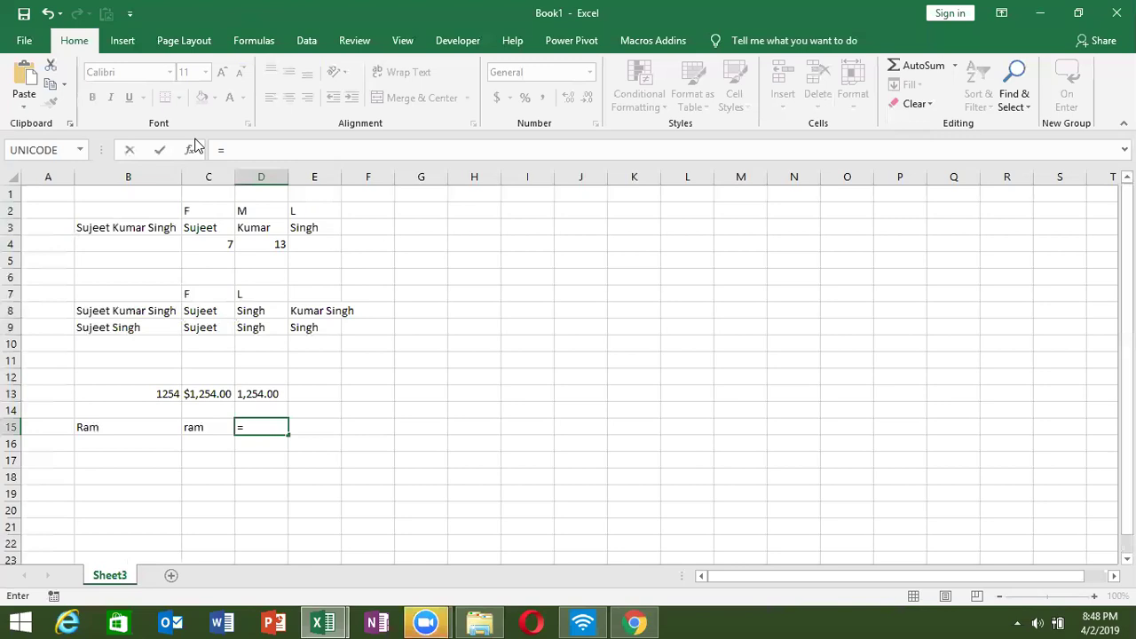
pyautogui.press('Left')
pyautogui.press('Left')
pyautogui.press('Left')
pyautogui.press('Right')
pyautogui.write('=')
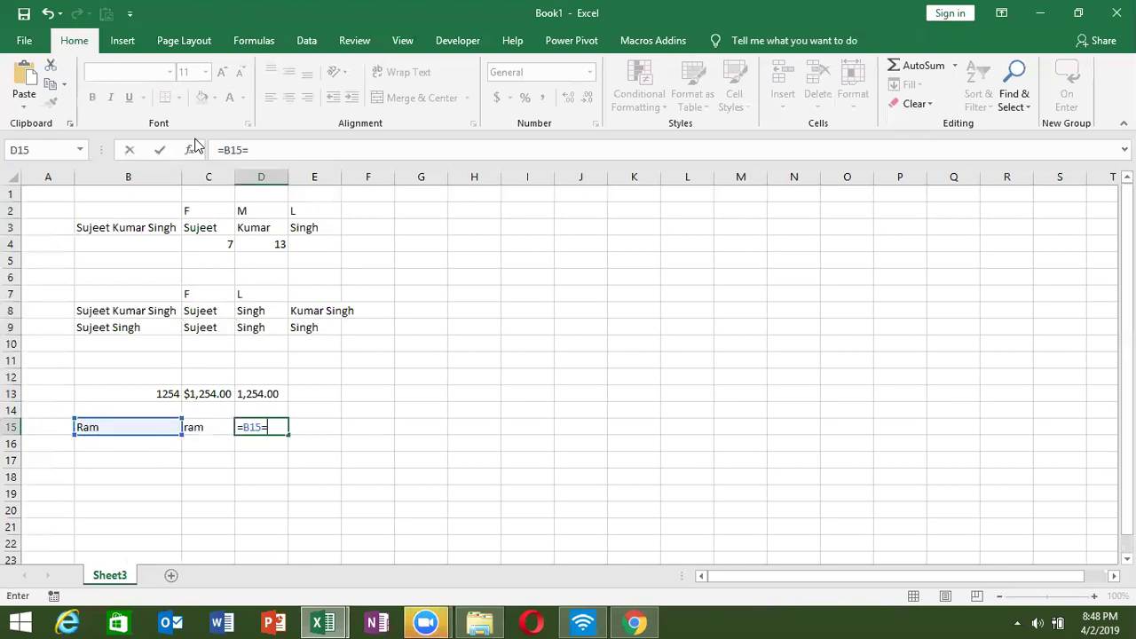
pyautogui.press('Left')
pyautogui.press('Left')
pyautogui.press('Right')
pyautogui.press('Return')
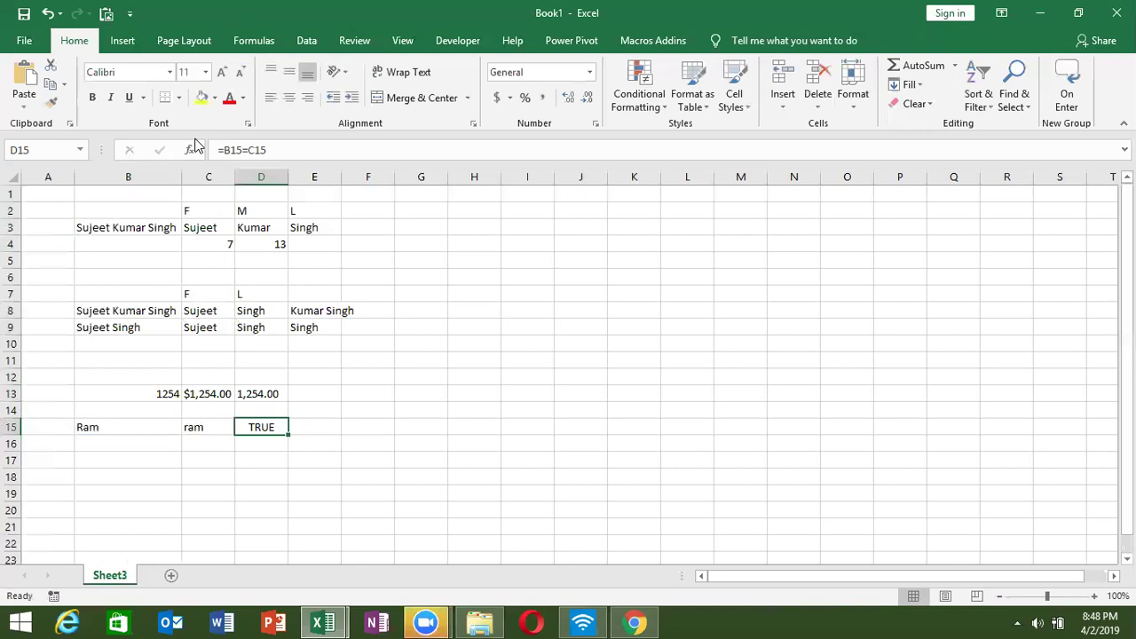
pyautogui.press('Left')
pyautogui.press('Right')
pyautogui.press('Down')
pyautogui.press('Left')
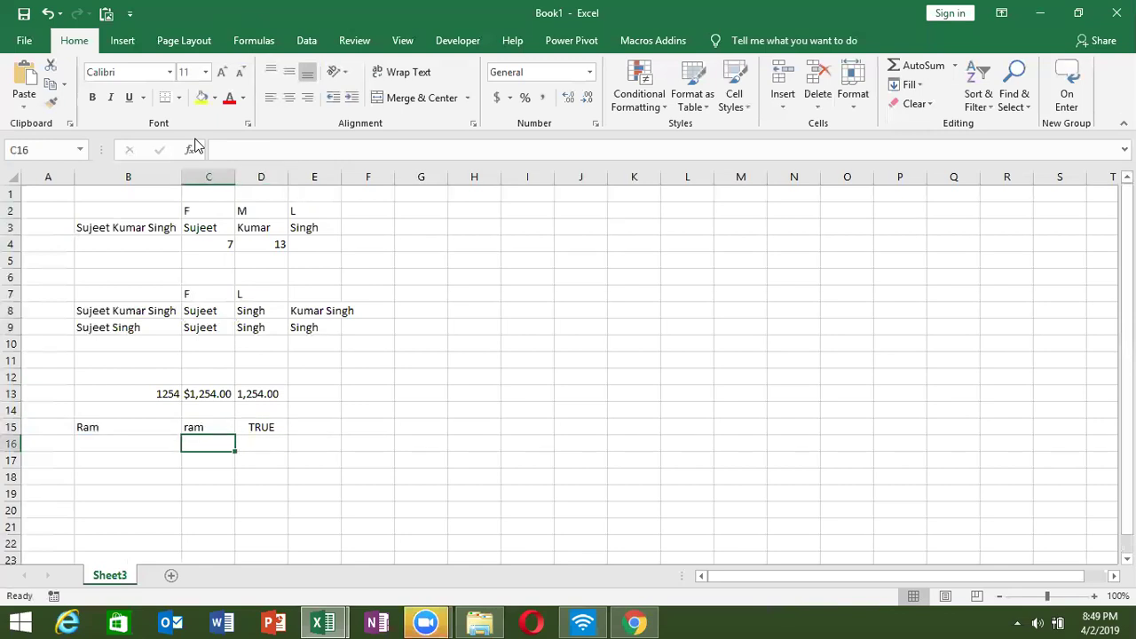
# Enter =EXACT(B15,C15) in C16, returning FALSE because of the case difference
pyautogui.write('=ex')
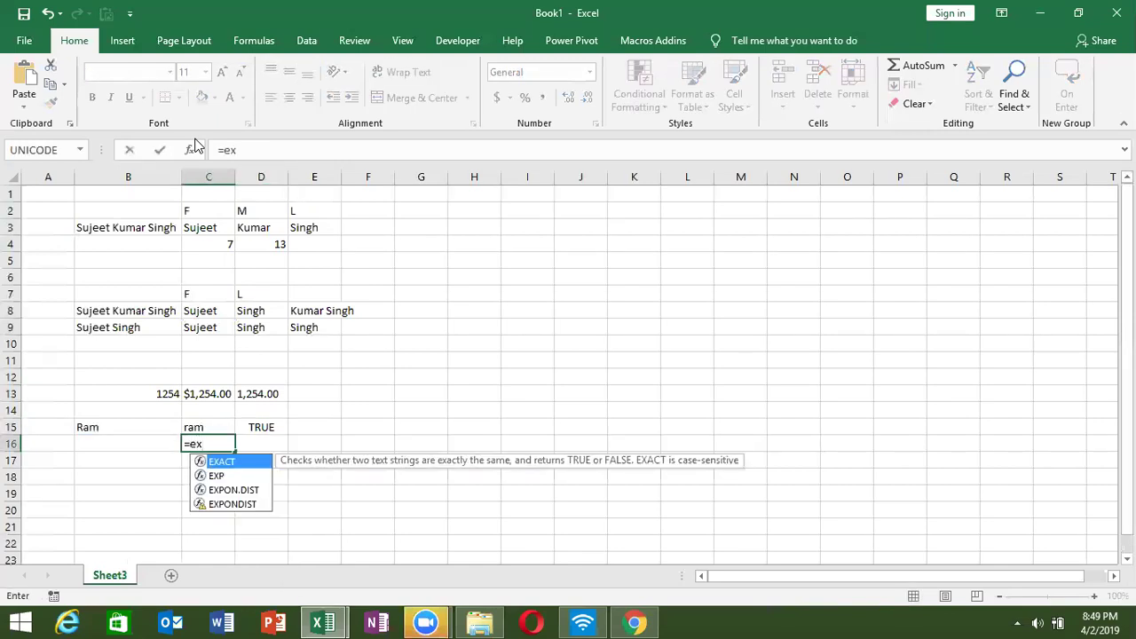
pyautogui.press('Tab')
pyautogui.press('Left')
pyautogui.press('Left')
pyautogui.press('Up')
pyautogui.press('Right')
pyautogui.write(',')
pyautogui.press('Up')
pyautogui.press('Return')
pyautogui.press('Up')
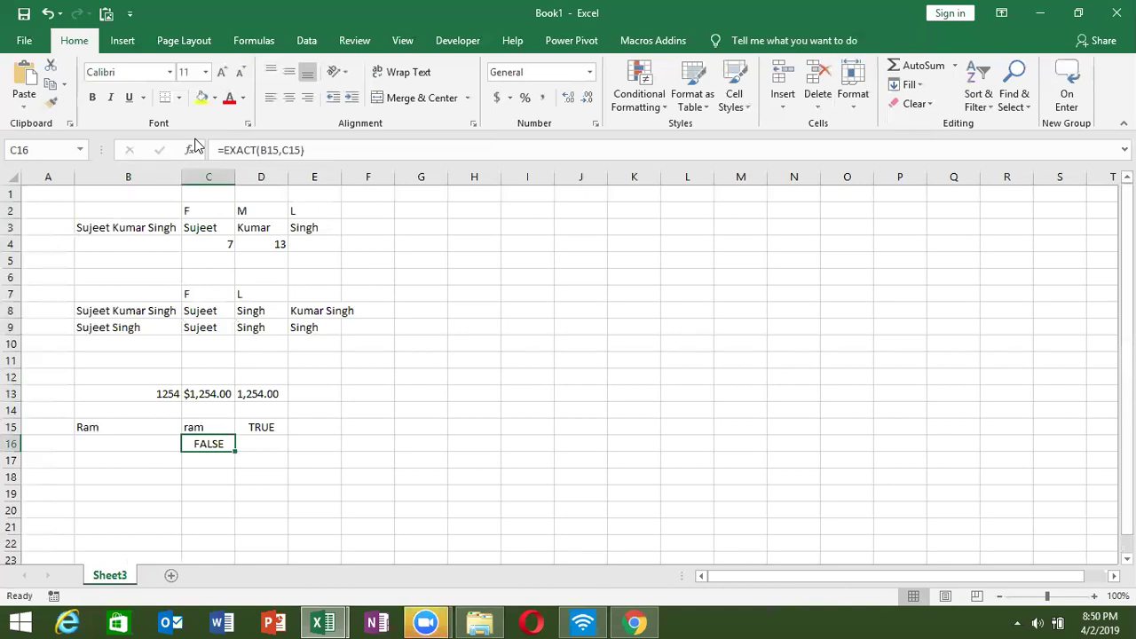
# Overwrite C15 and B15 with RAM so EXACT in C16 returns TRUE
pyautogui.press('Down')
pyautogui.press('Up')
pyautogui.press('Up')
pyautogui.write('RAM')
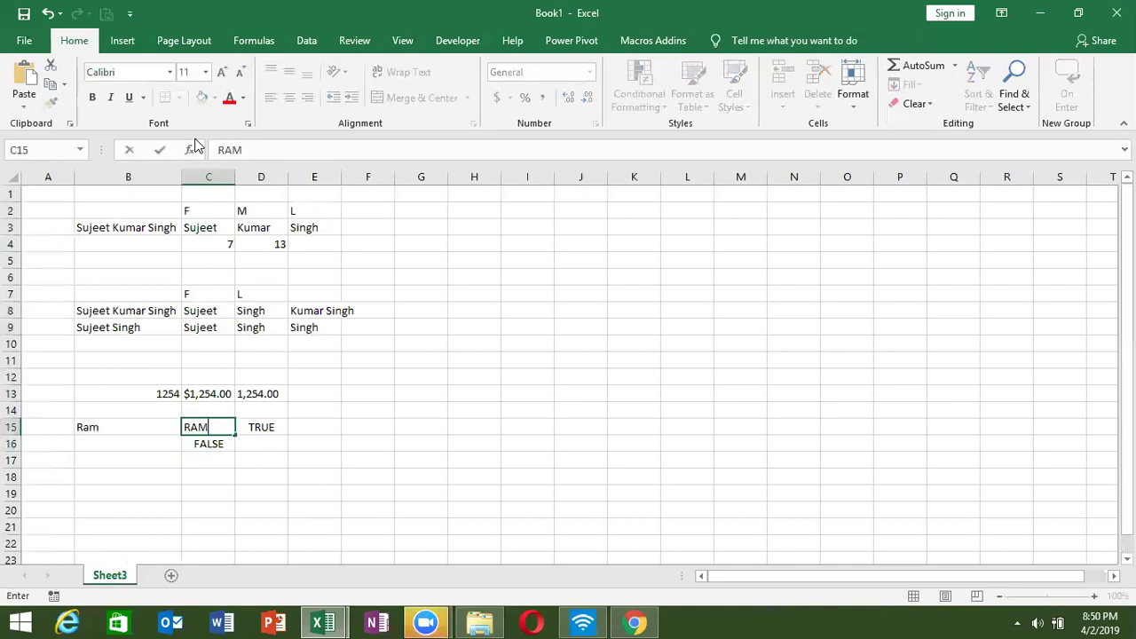
pyautogui.press('Return')
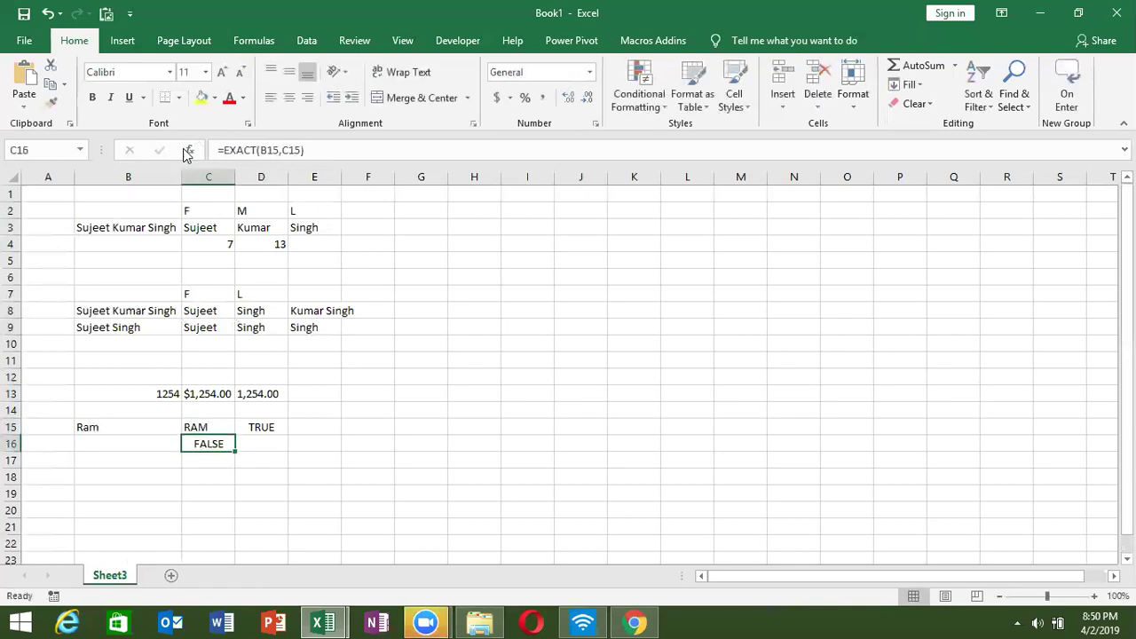
pyautogui.press('Up')
pyautogui.press('Left')
pyautogui.write('RAM')
pyautogui.press('Return')
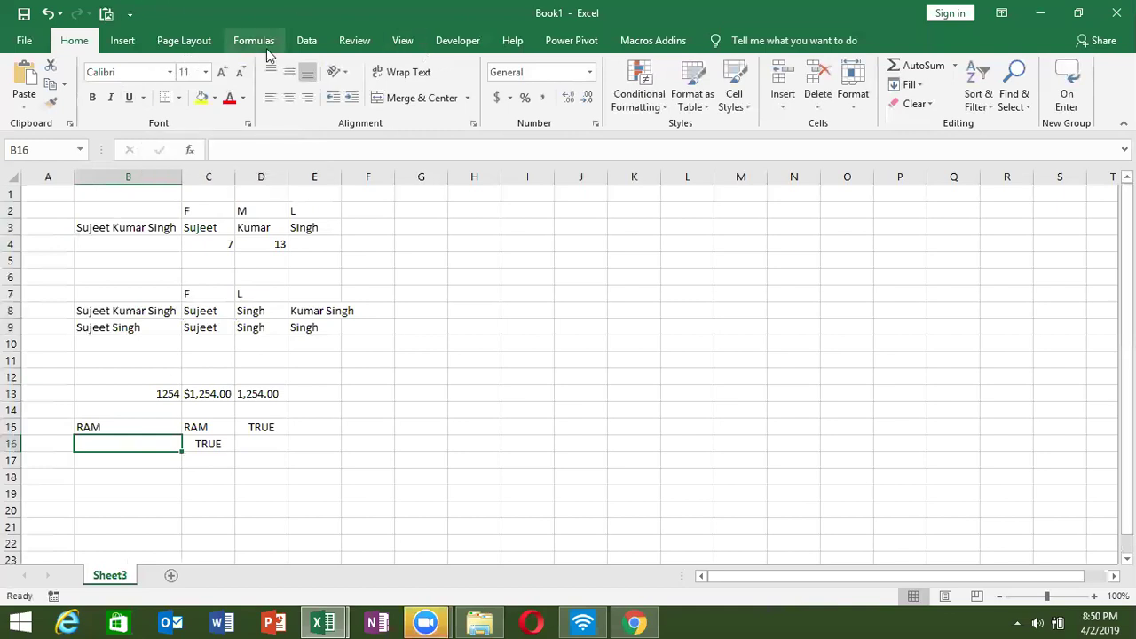
# Browse the ribbon tabs and the Formulas Text function list, then move to B17
pyautogui.click(304, 40)
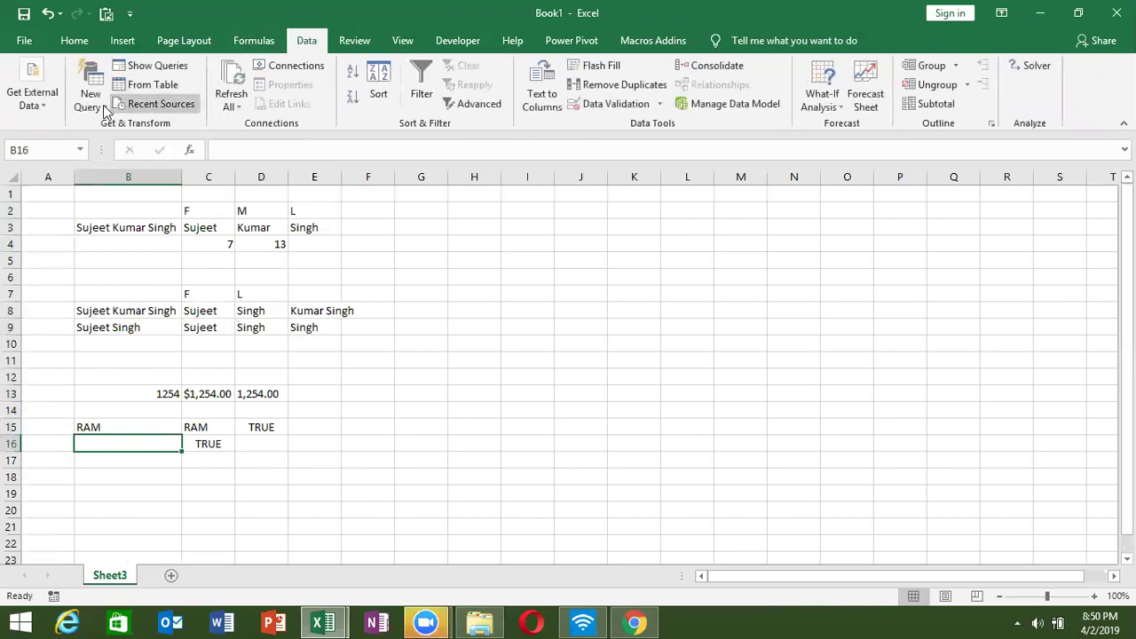
pyautogui.click(122, 40)
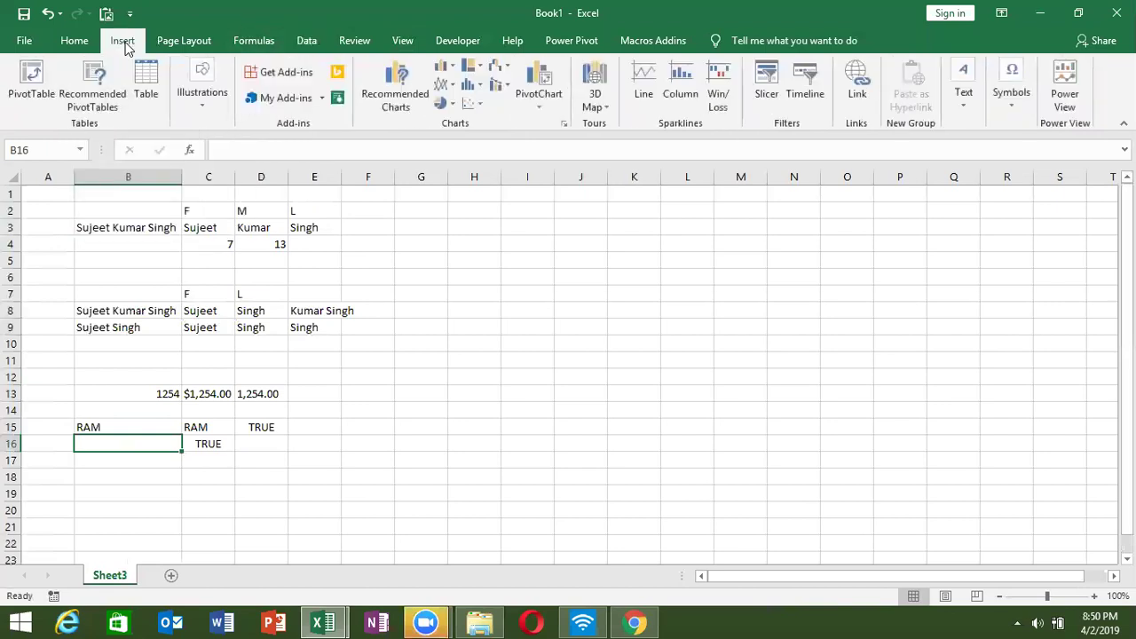
pyautogui.click(304, 42)
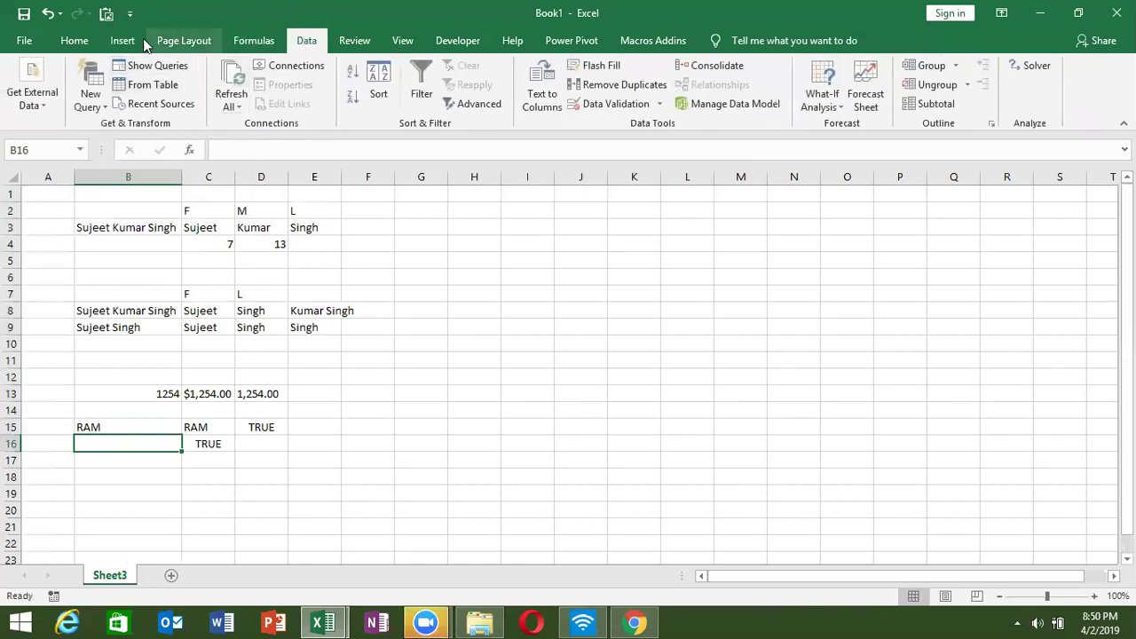
pyautogui.click(227, 44)
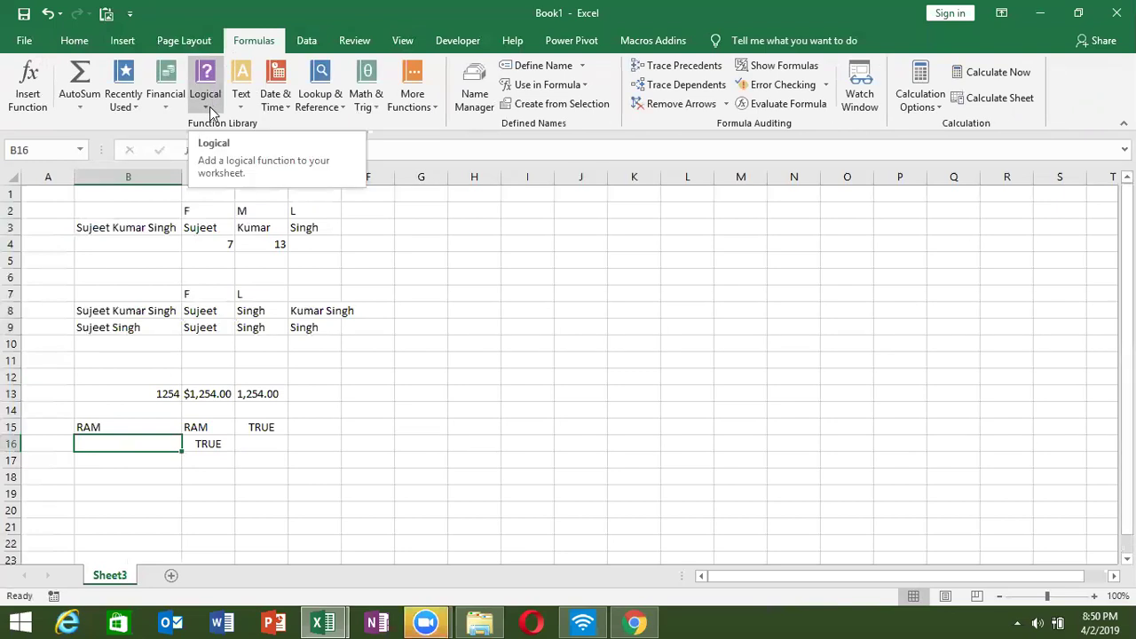
pyautogui.click(243, 100)
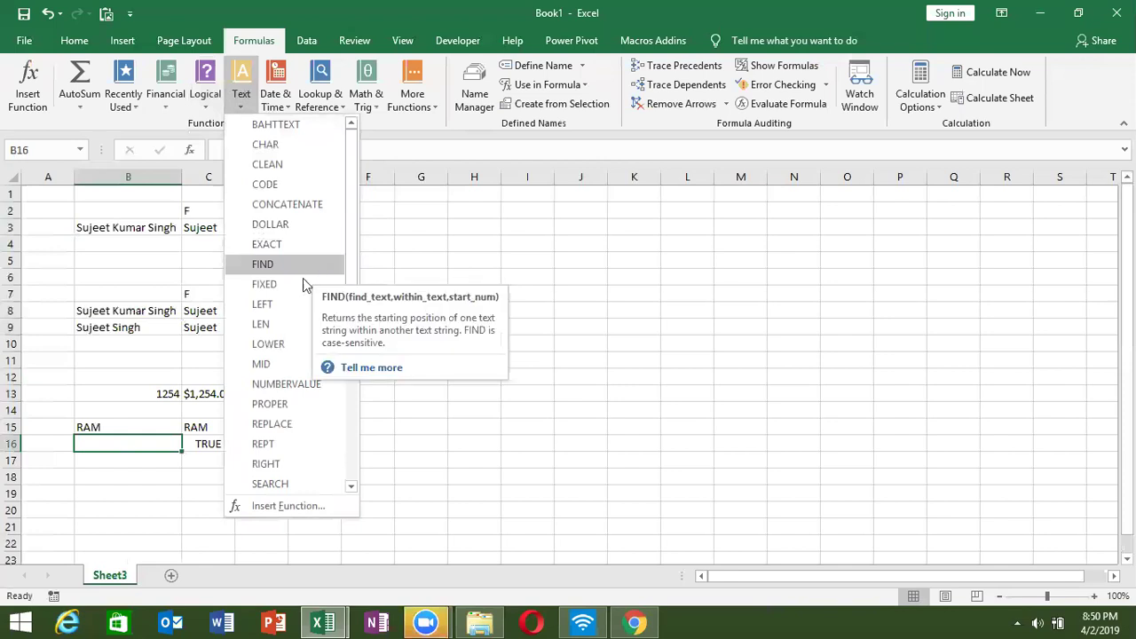
pyautogui.scroll(-1, 306, 343)
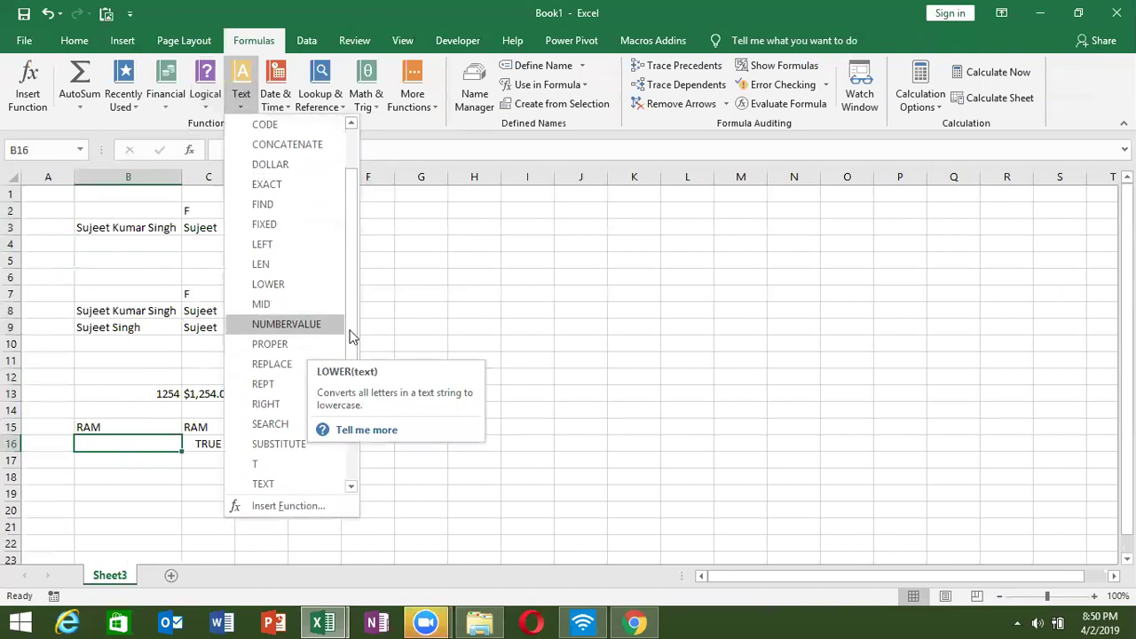
pyautogui.click(447, 274)
pyautogui.press('Down')
# Store 13646 as text in B17 and convert it with =VALUE(B17) in C17
pyautogui.write("'13646")
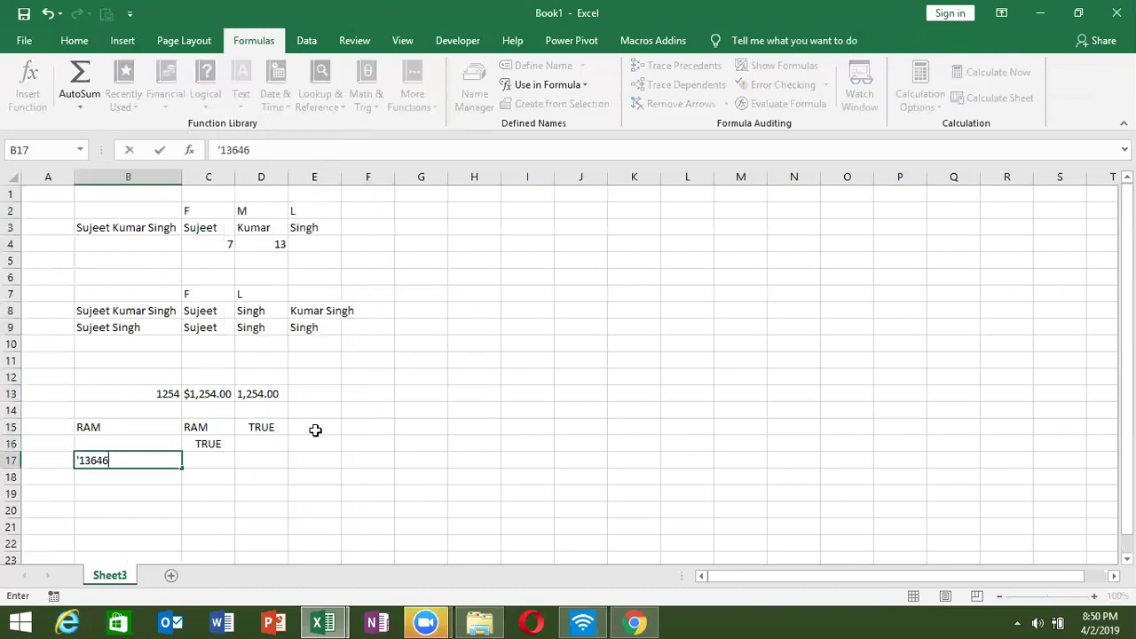
pyautogui.press('Return')
pyautogui.press('Up')
pyautogui.press('Right')
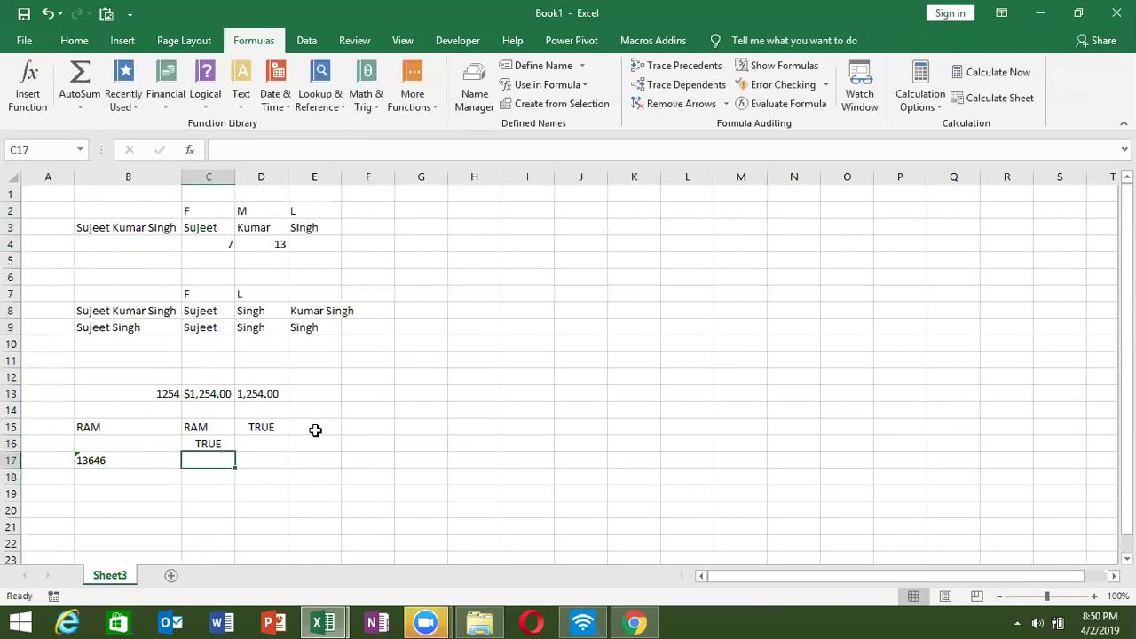
pyautogui.write('=v')
pyautogui.press('Tab')
pyautogui.press('Left')
pyautogui.press('Return')
pyautogui.press('Up')
pyautogui.press('Left')
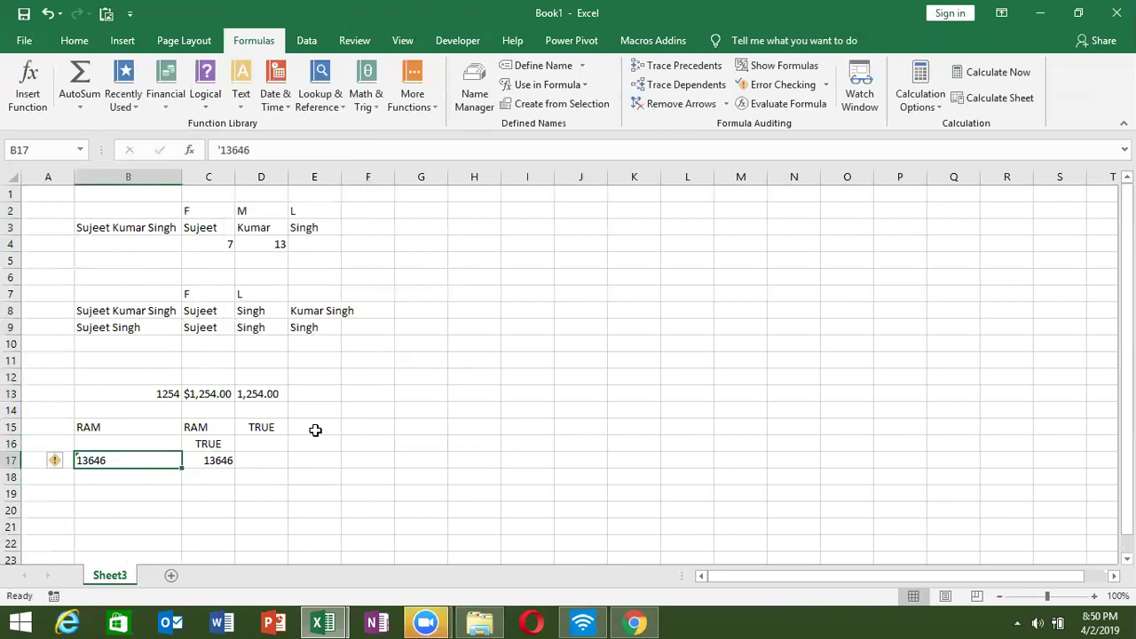
# Enter =NUMBERVALUE(B17) in D17 to convert the same text number
pyautogui.press('Right')
pyautogui.press('Right')
pyautogui.write('=')
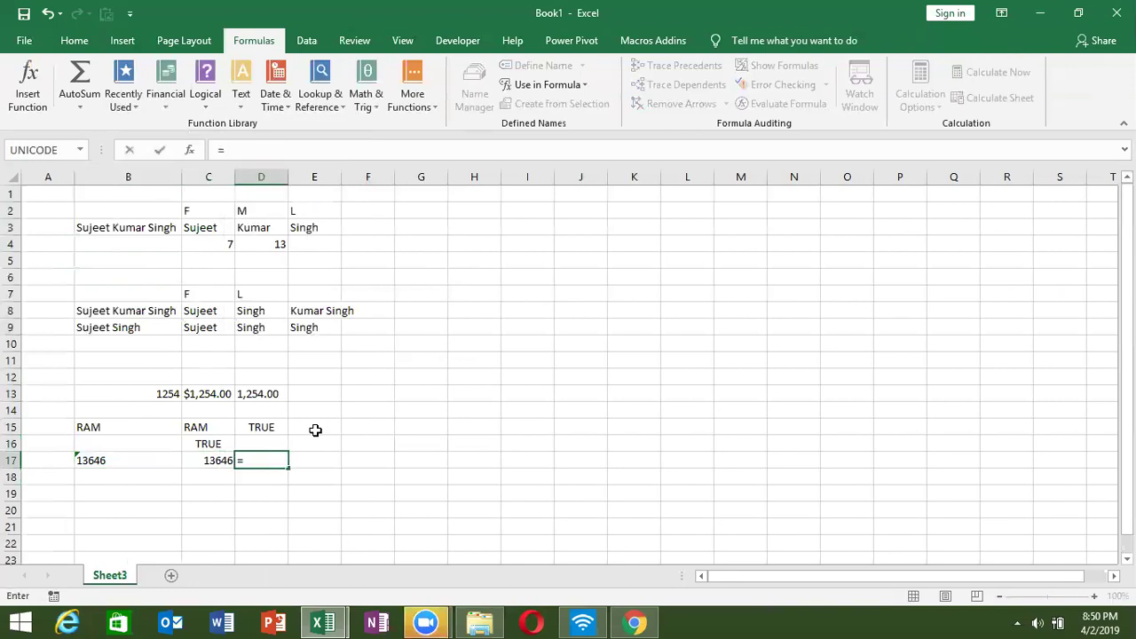
pyautogui.write('nu')
pyautogui.press('Tab')
pyautogui.press('Left')
pyautogui.press('Left')
pyautogui.press('Left')
pyautogui.press('Right')
pyautogui.press('Return')
pyautogui.press('Up')
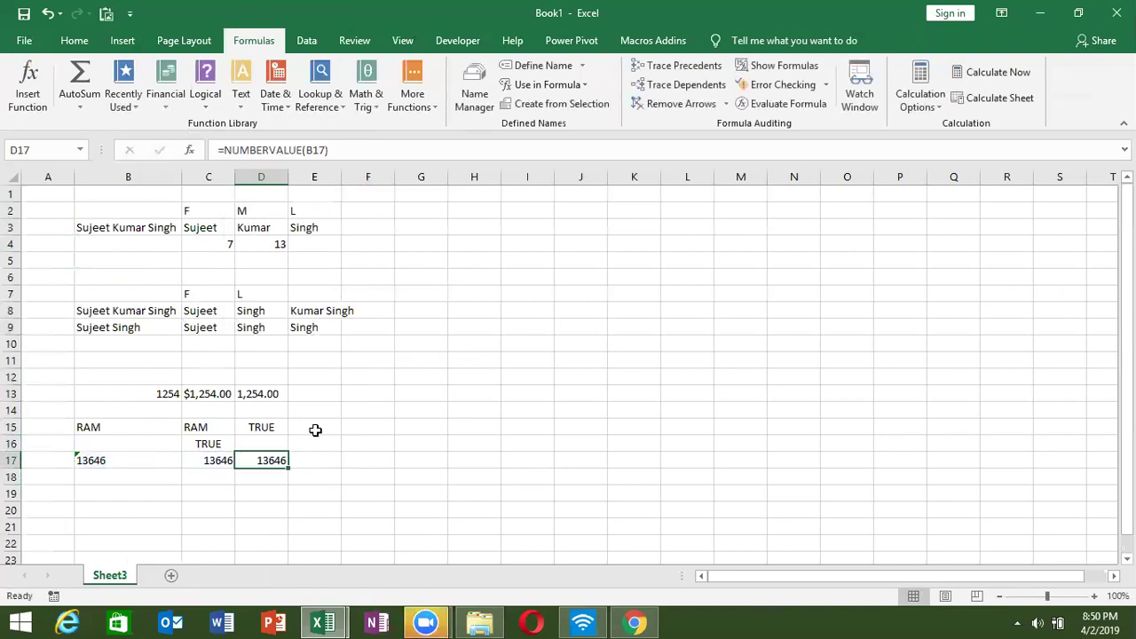
pyautogui.press('Down')
pyautogui.press('Left')
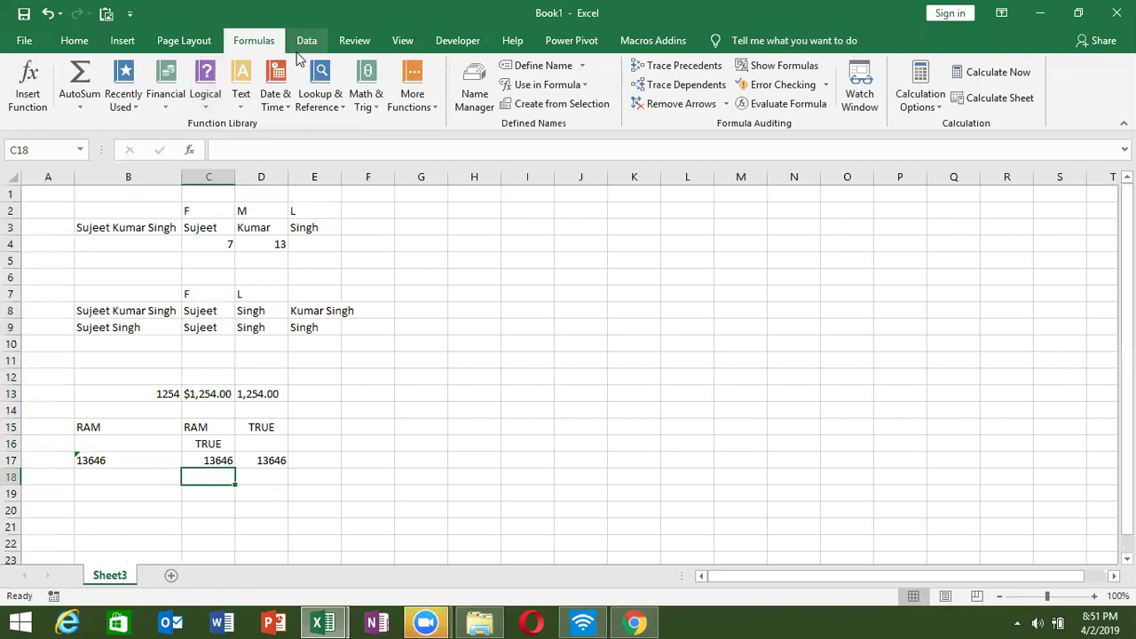
# Browse the Formulas > Text function list, then close it
pyautogui.click(250, 98)
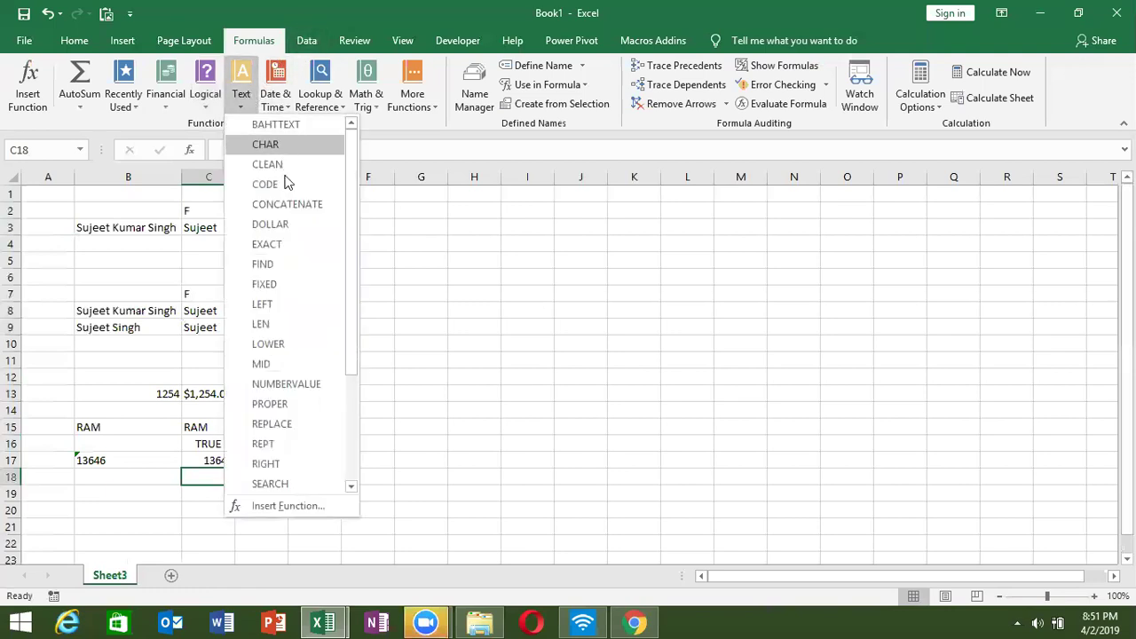
pyautogui.scroll(-1, 285, 176)
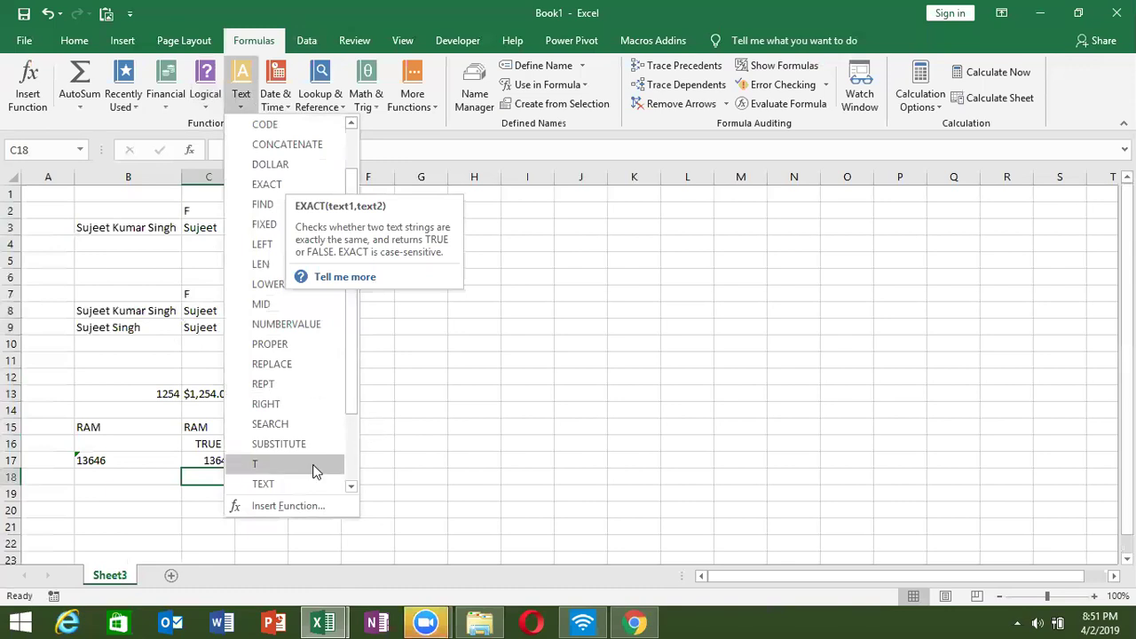
pyautogui.click(448, 376)
# Enter 122, zdas, 1, 41 and As down cells H5 through H9
pyautogui.click(480, 257)
pyautogui.write('122')
pyautogui.press('Return')
pyautogui.write('zdas')
pyautogui.press('Return')
pyautogui.write('1')
pyautogui.press('Return')
pyautogui.write('41')
pyautogui.press('Return')
pyautogui.write('As')
pyautogui.press('Return')
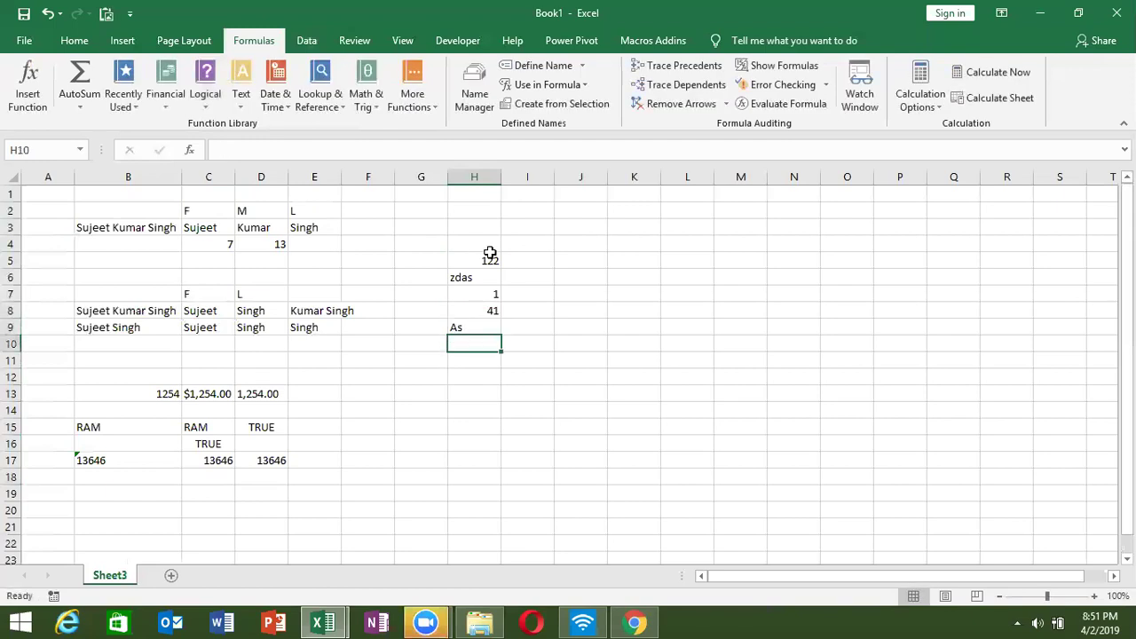
# Enter =T(H5) in I5 and fill it down to I9 with Ctrl+D
pyautogui.click(508, 259)
pyautogui.write('=')
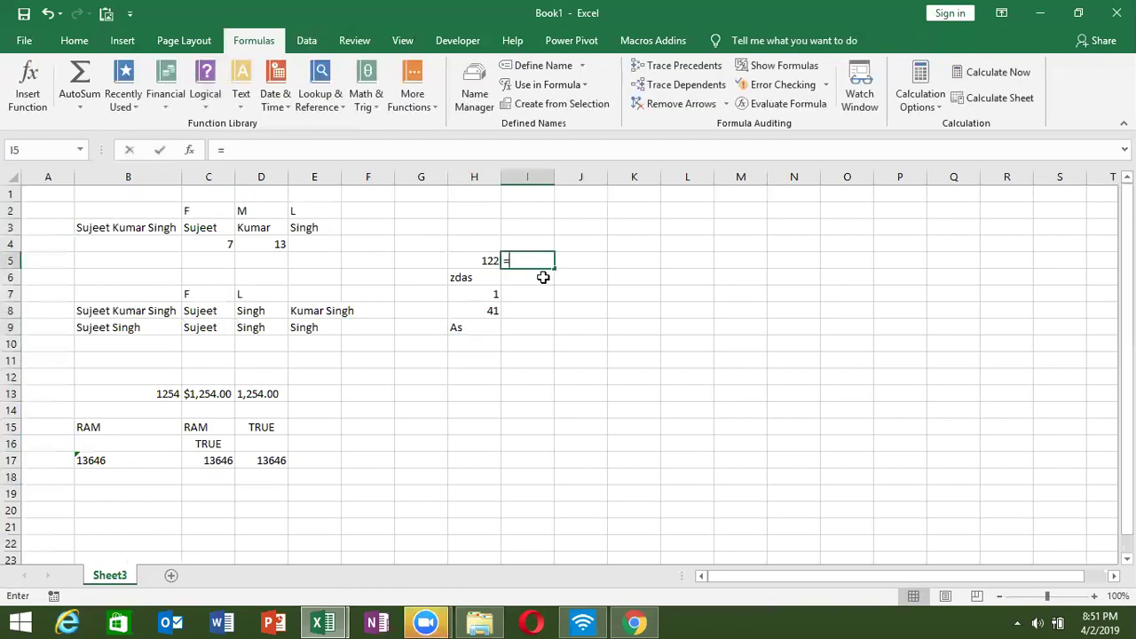
pyautogui.write('T(')
pyautogui.press('Escape')
pyautogui.press('Down')
pyautogui.press('Left')
pyautogui.press('Down')
pyautogui.press('Down')
pyautogui.press('Down')
pyautogui.press('Right')
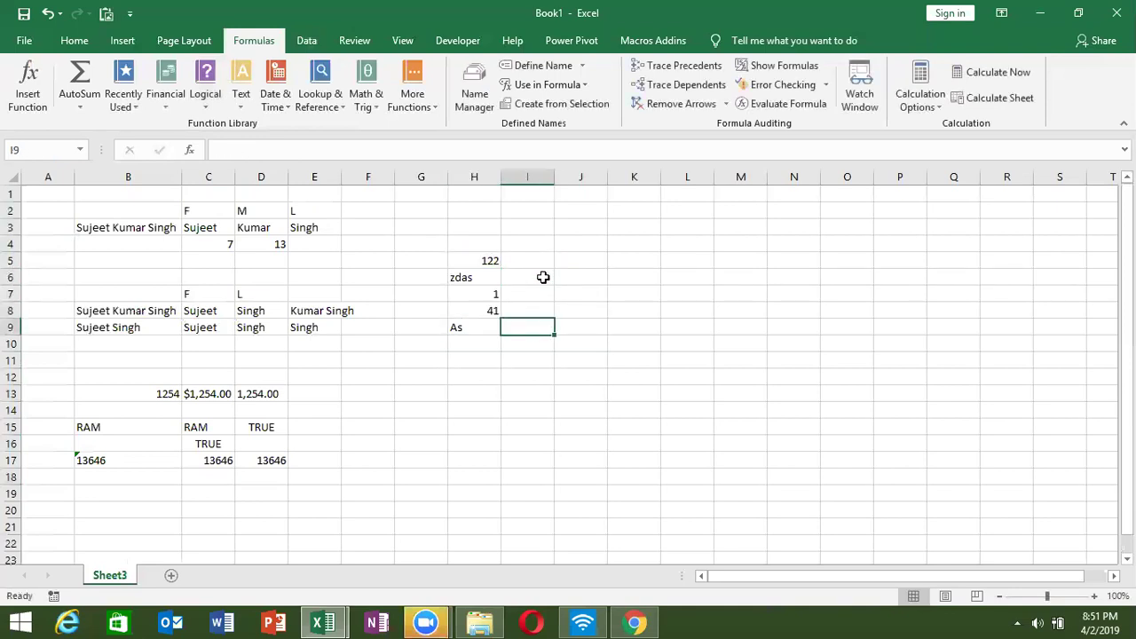
pyautogui.hotkey('shift', 'Up')
pyautogui.hotkey('shift', 'Up')
pyautogui.hotkey('shift', 'Up')
pyautogui.hotkey('ctrl', 'd')
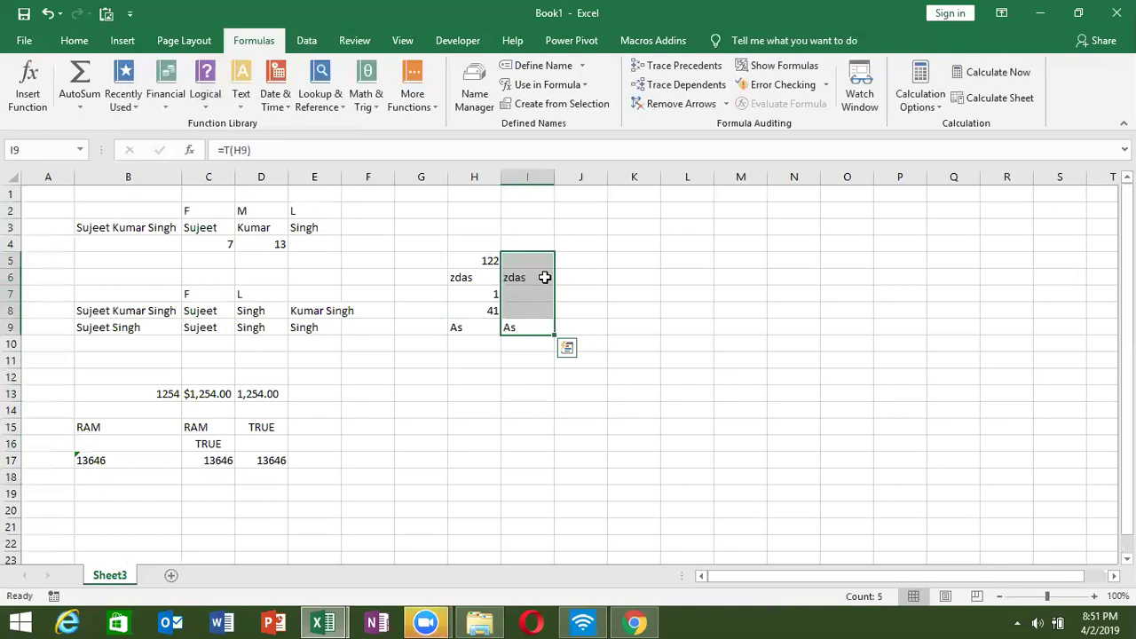
# Enter =N(H5) in J5 and fill it down to J9, giving 122, 0, 1, 41, 0
pyautogui.press('Right')
pyautogui.press('Up')
pyautogui.press('Up')
pyautogui.press('Up')
pyautogui.press('Up')
pyautogui.write('=N(1')
pyautogui.press('BackSpace')
pyautogui.press('Left')
pyautogui.press('Left')
pyautogui.press('Return')
pyautogui.press('Left')
pyautogui.hotkey('ctrl', 'Down')
pyautogui.press('Right')
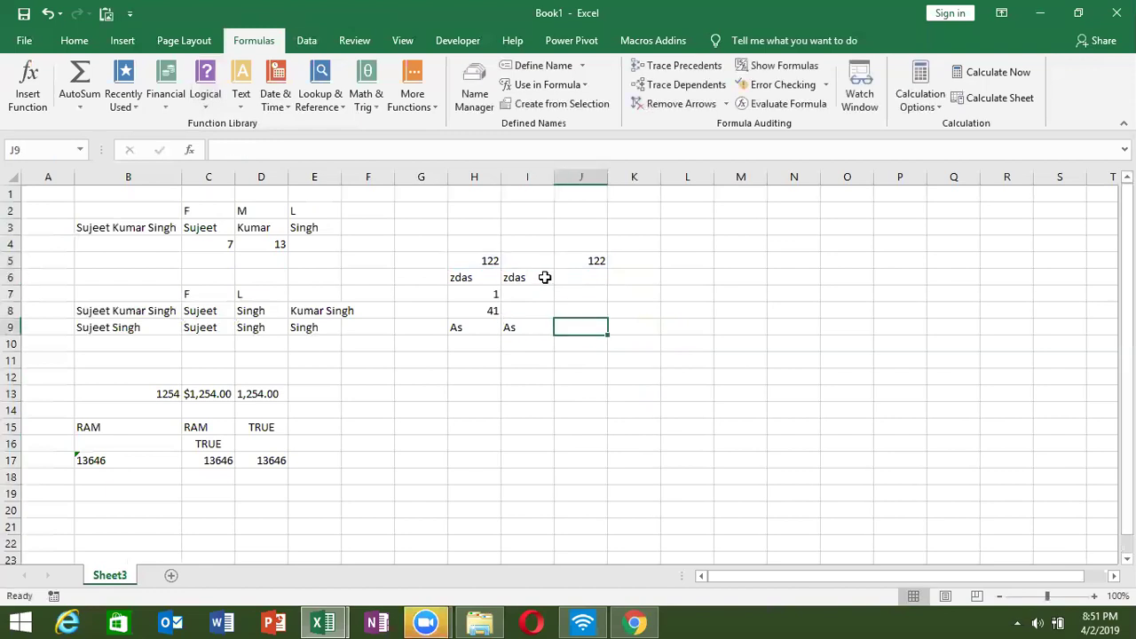
pyautogui.hotkey('ctrl', 'shift', 'Up')
pyautogui.hotkey('ctrl', 'd')
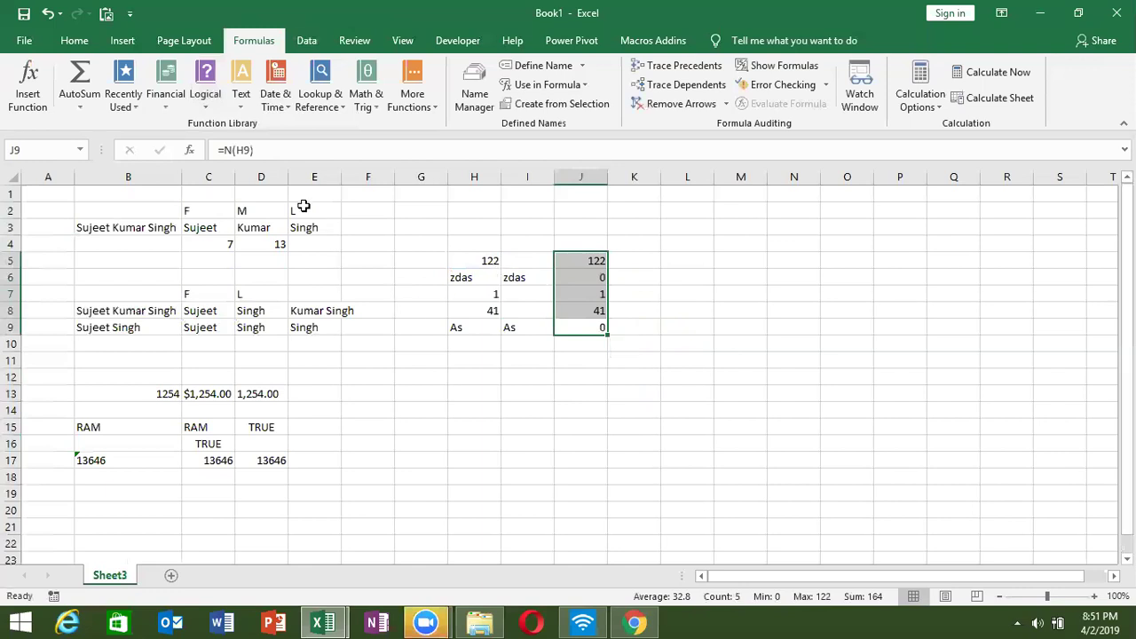
# Scroll down and type A into cell B22
pyautogui.scroll(-1, 321, 206)
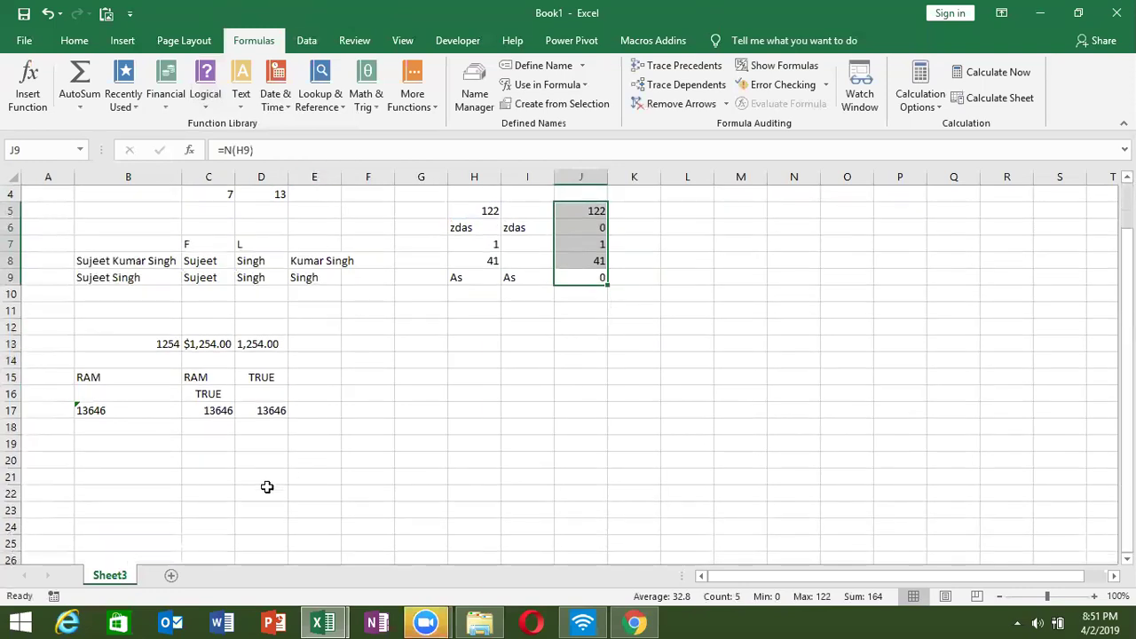
pyautogui.scroll(-2, 219, 524)
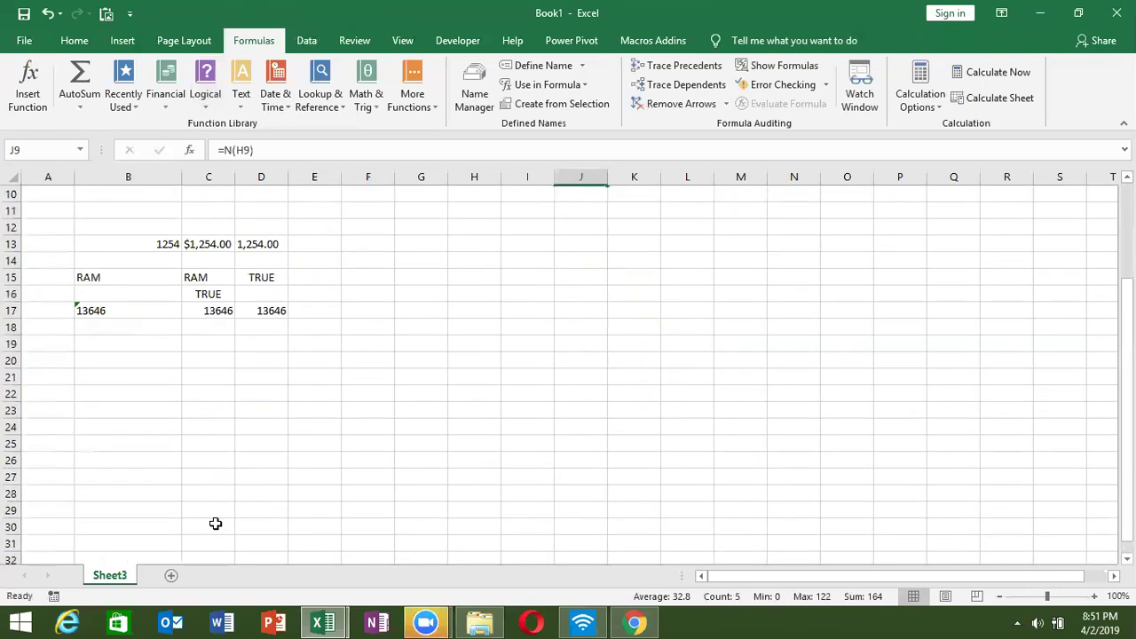
pyautogui.click(210, 504)
pyautogui.press('Up')
pyautogui.press('Up')
pyautogui.press('Up')
pyautogui.press('Up')
pyautogui.press('Up')
pyautogui.press('Up')
pyautogui.press('Left')
pyautogui.write('A')
pyautogui.press('Tab')
# Enter =REPT(B22,5) in C22 so it shows AAAAA
pyautogui.write('=re')
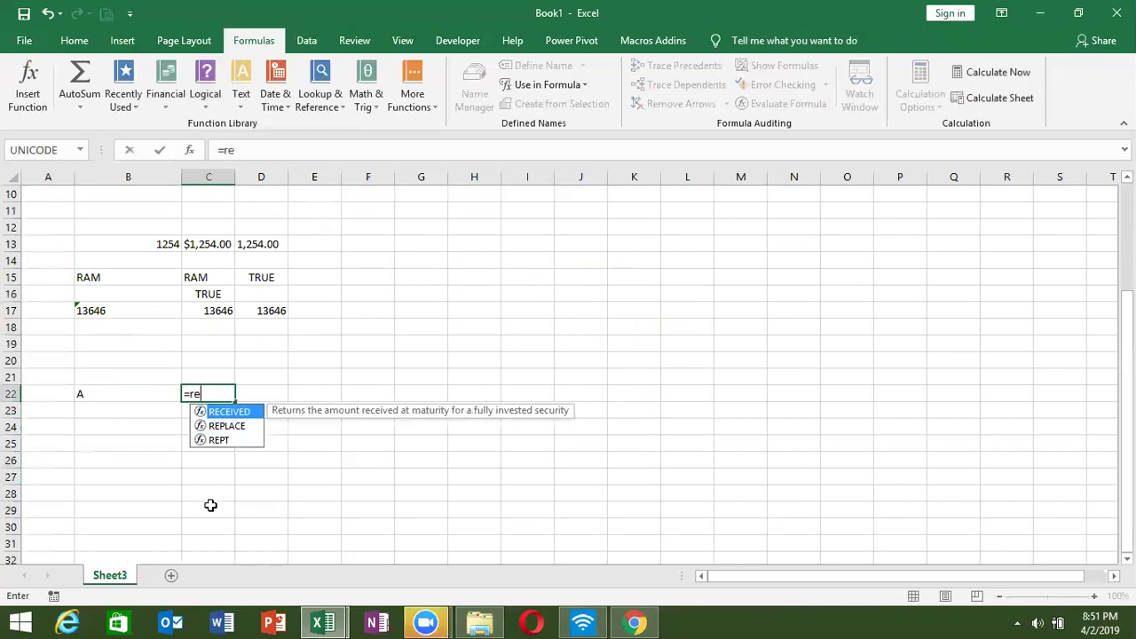
pyautogui.press('Down')
pyautogui.press('Down')
pyautogui.press('Tab')
pyautogui.press('Left')
pyautogui.write(',5)')
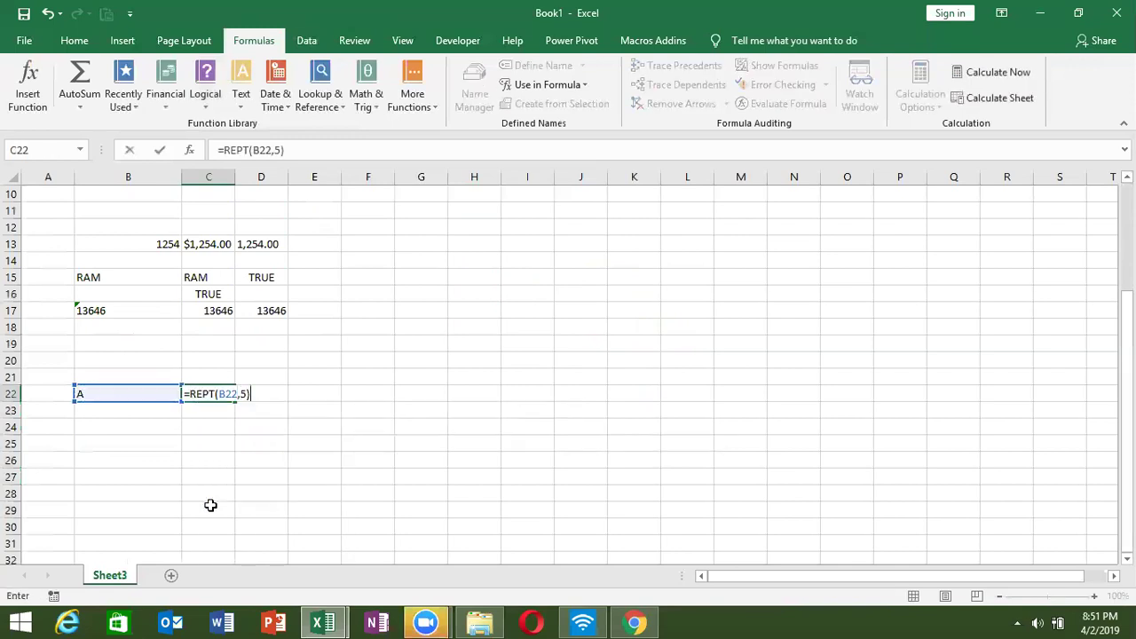
pyautogui.press('Return')
pyautogui.press('Up')
pyautogui.press('Right')
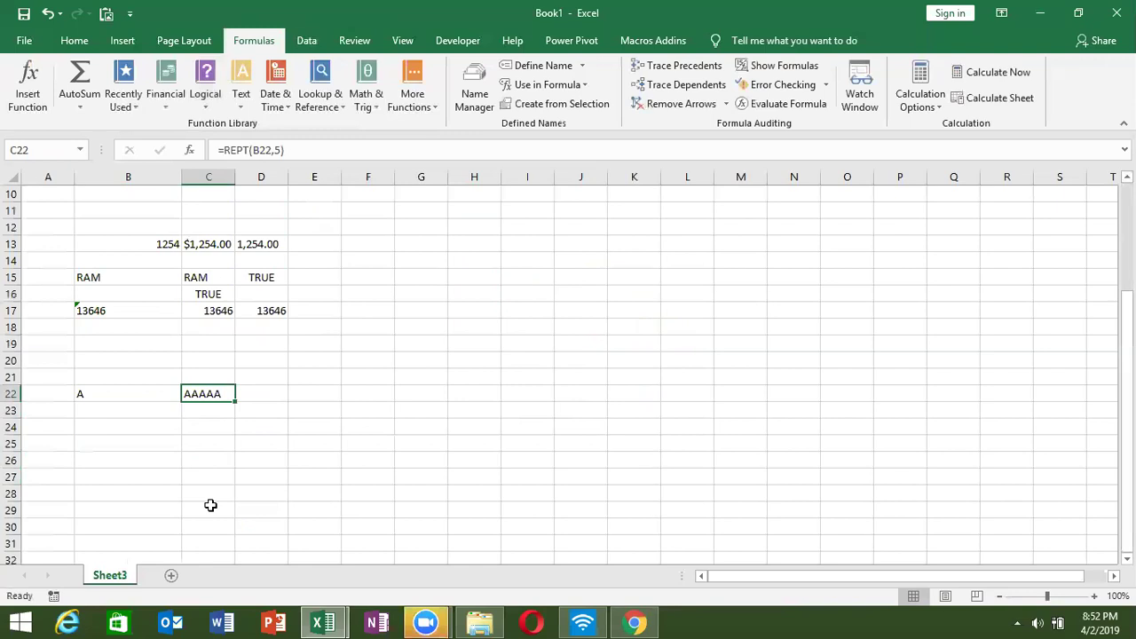
pyautogui.press('Down')
# Select an empty cell below the examples and hide Excel to reveal the desktop
pyautogui.click(210, 505)
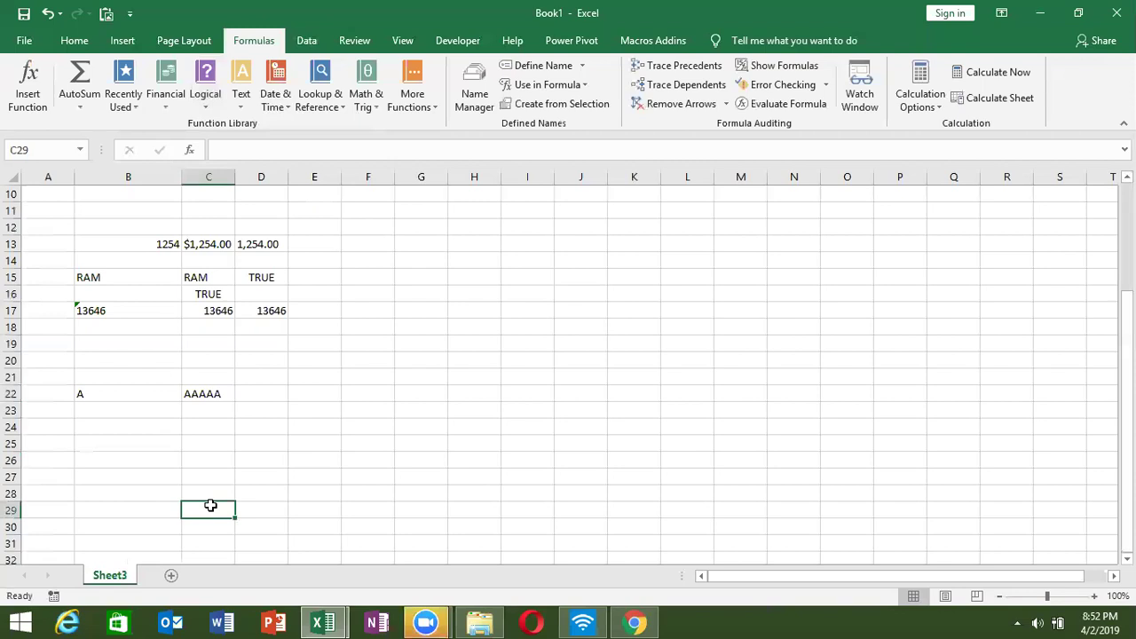
pyautogui.press('super+d')
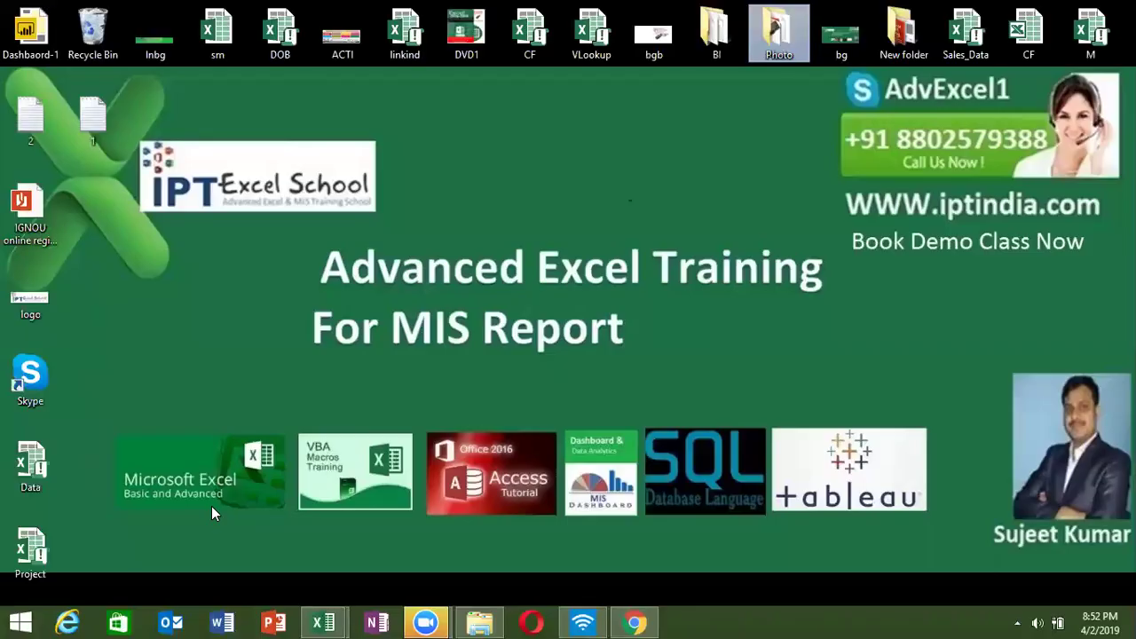